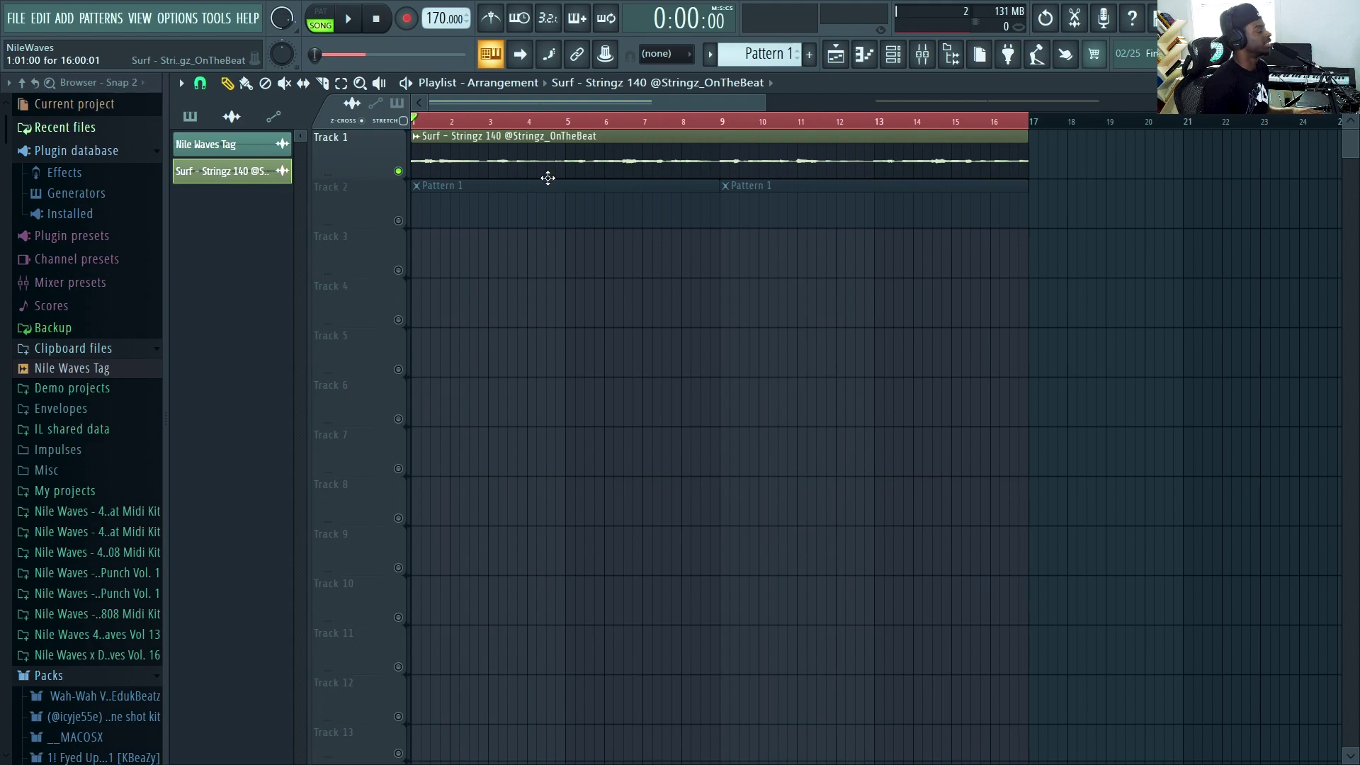
Play back the Surf melody loop on Track 1 from bar 1
drag(1351, 103, 1351, 92)
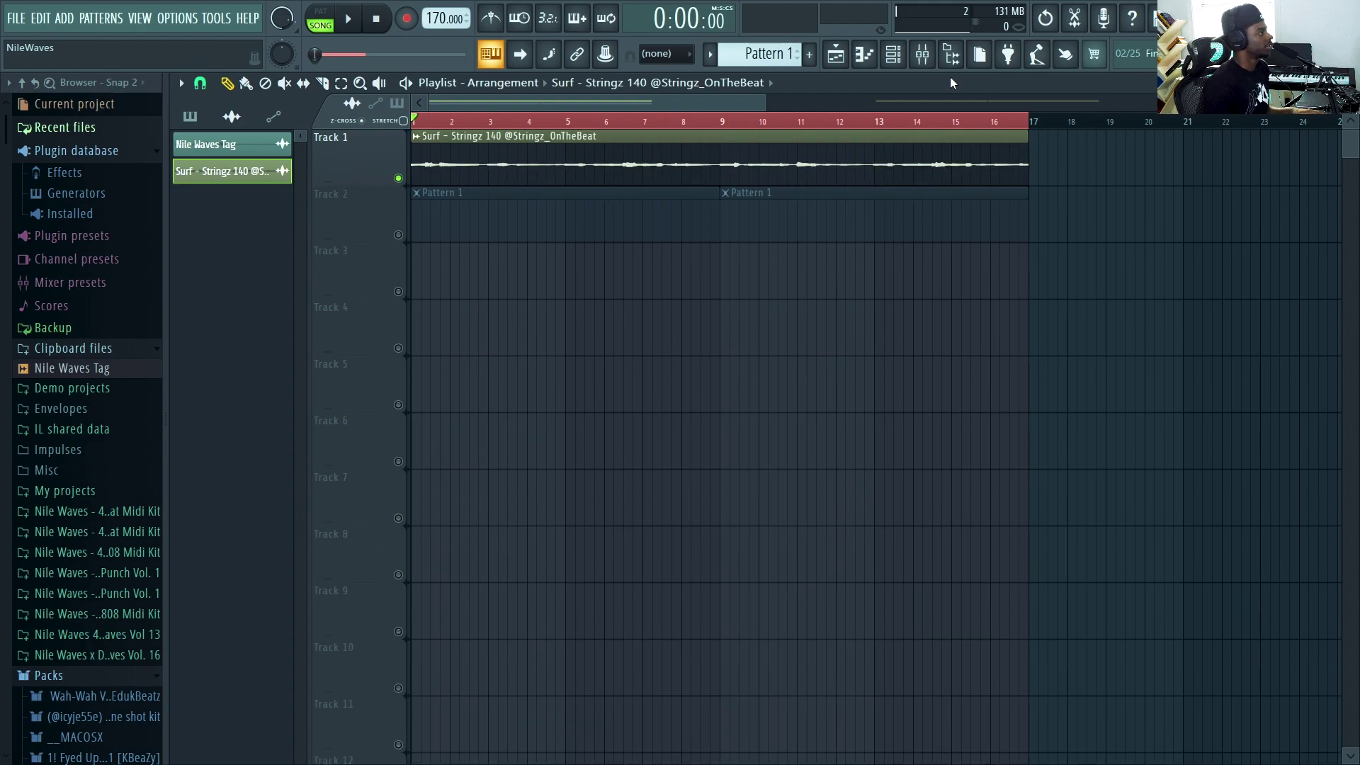
drag(763, 103, 666, 110)
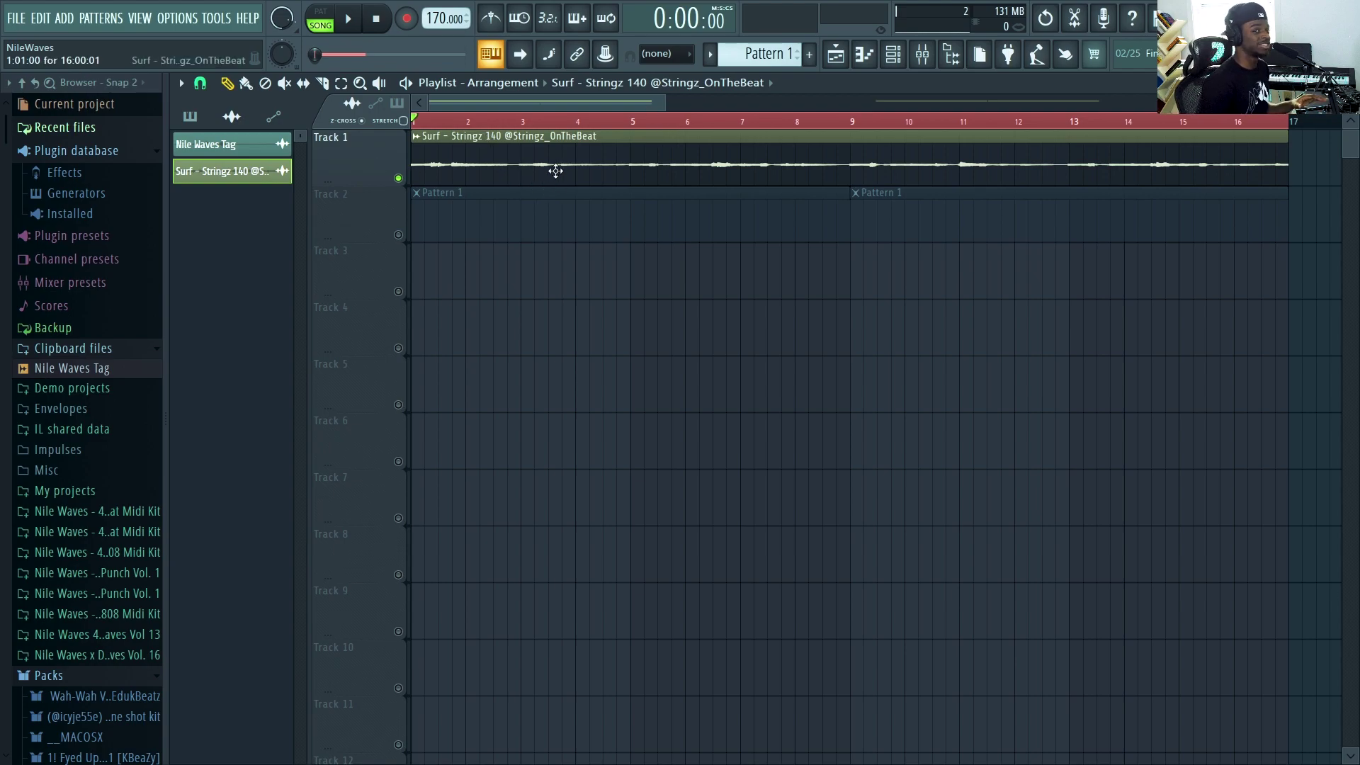
key(space)
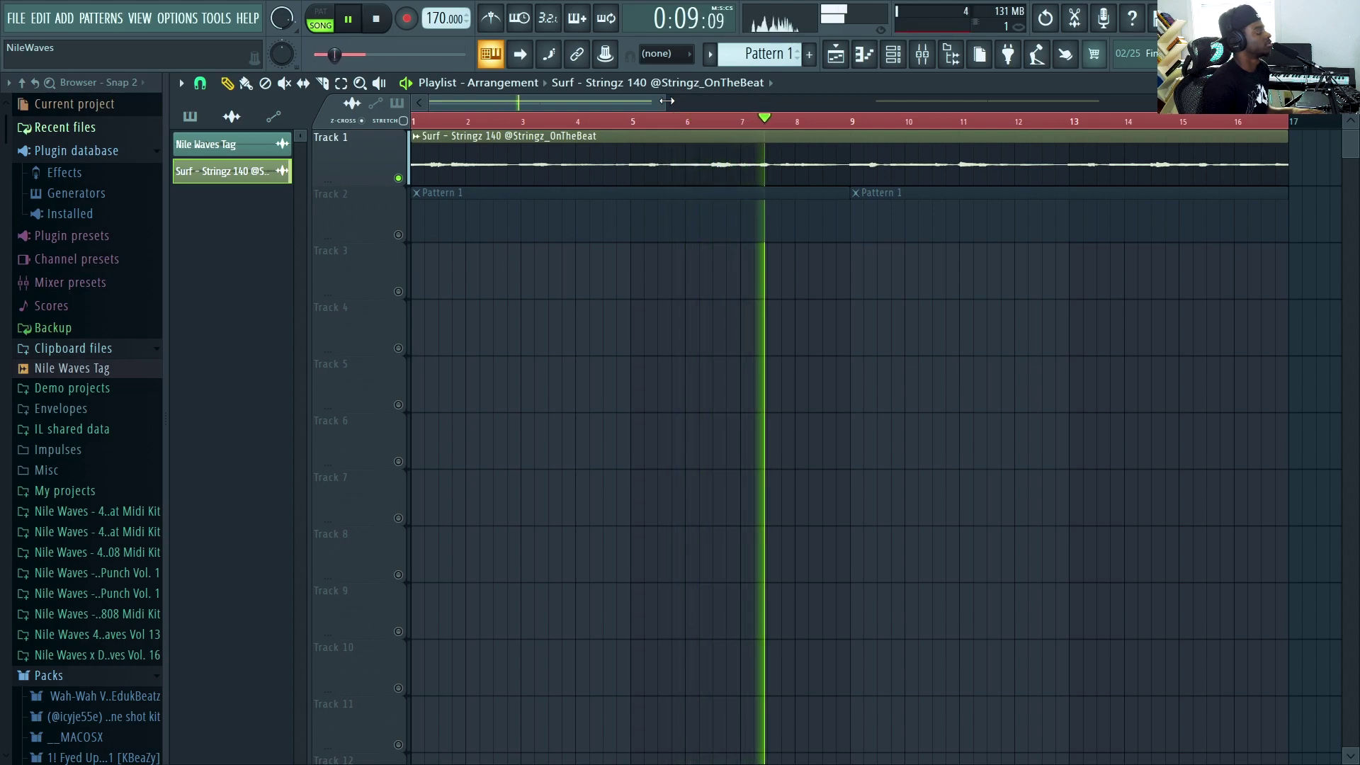
key(space)
Delete the short Surf clip at bar 33 on Track 1 and extend the remaining clip's start back to bar 33
drag(667, 101, 1082, 102)
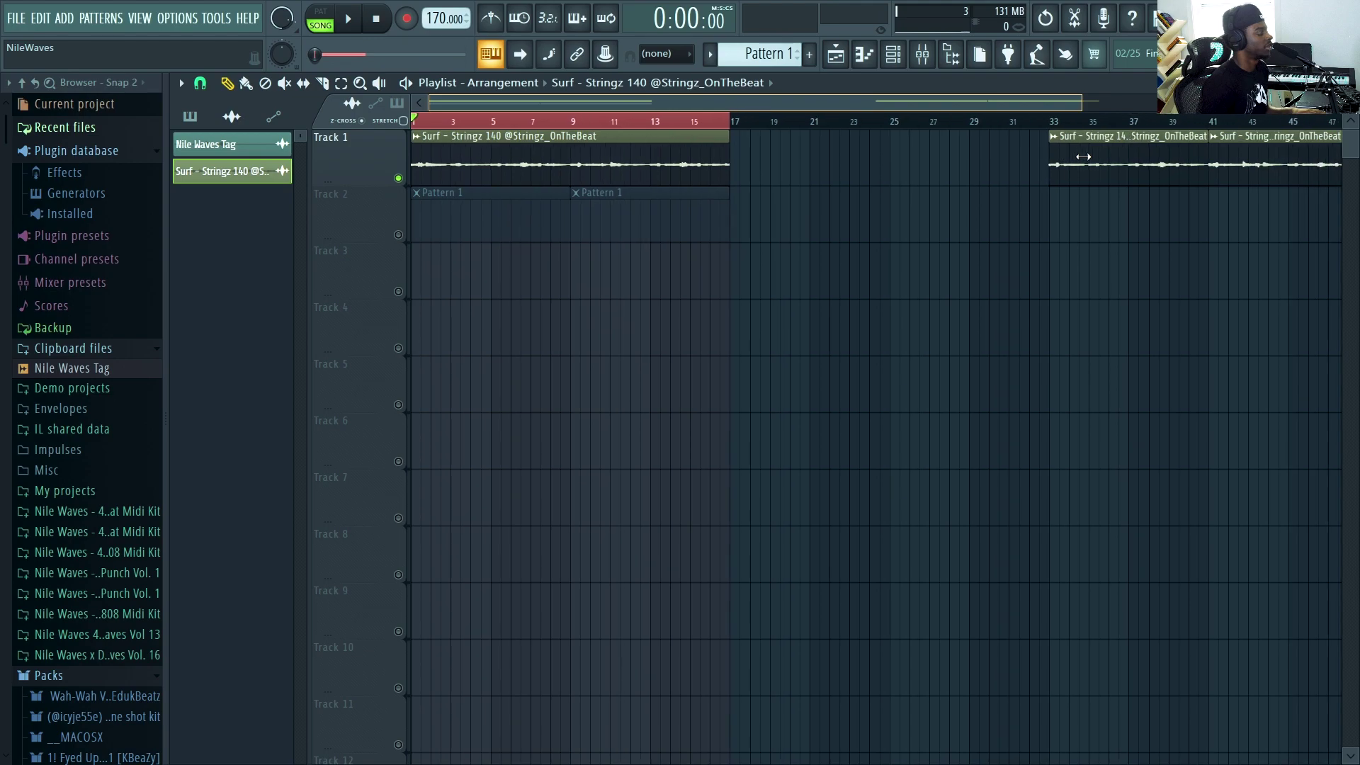
right_click(1131, 151)
right_click(1268, 156)
click(1041, 22)
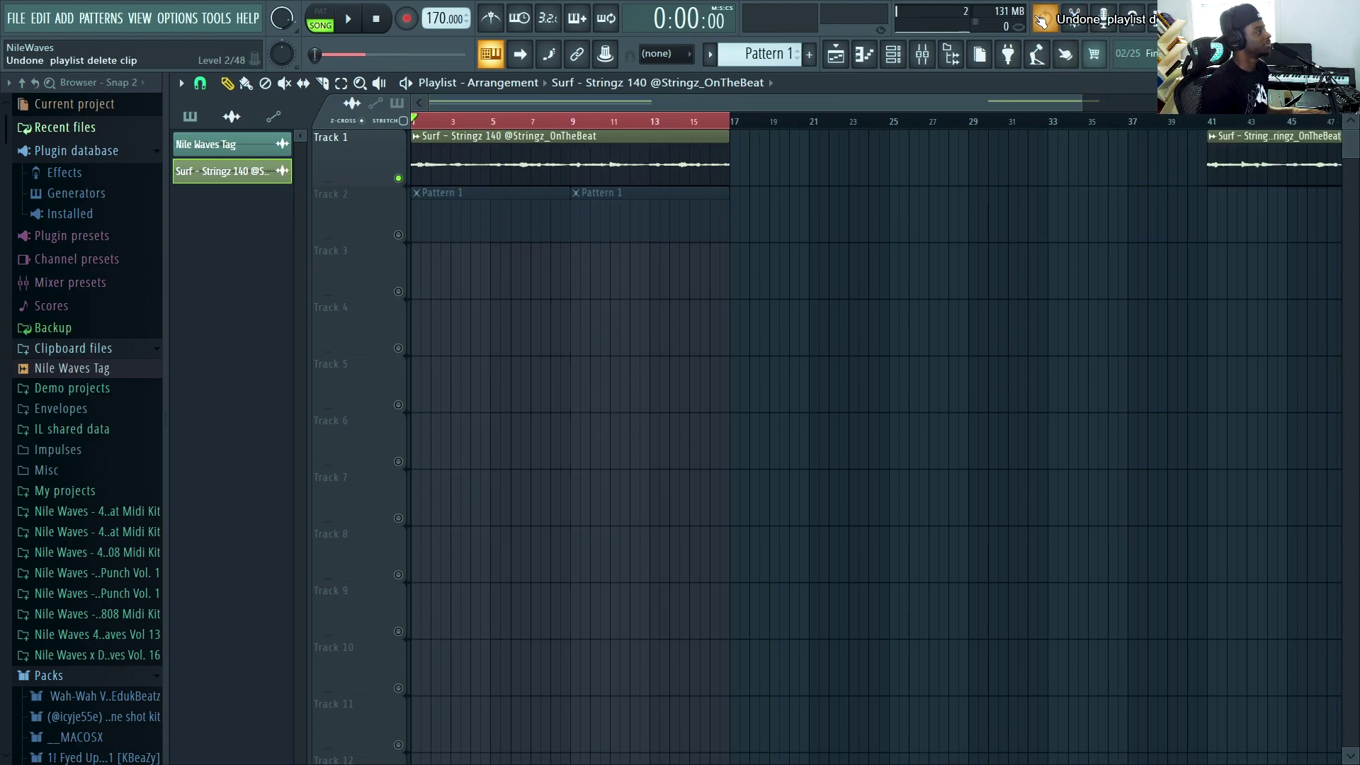
drag(785, 102, 923, 119)
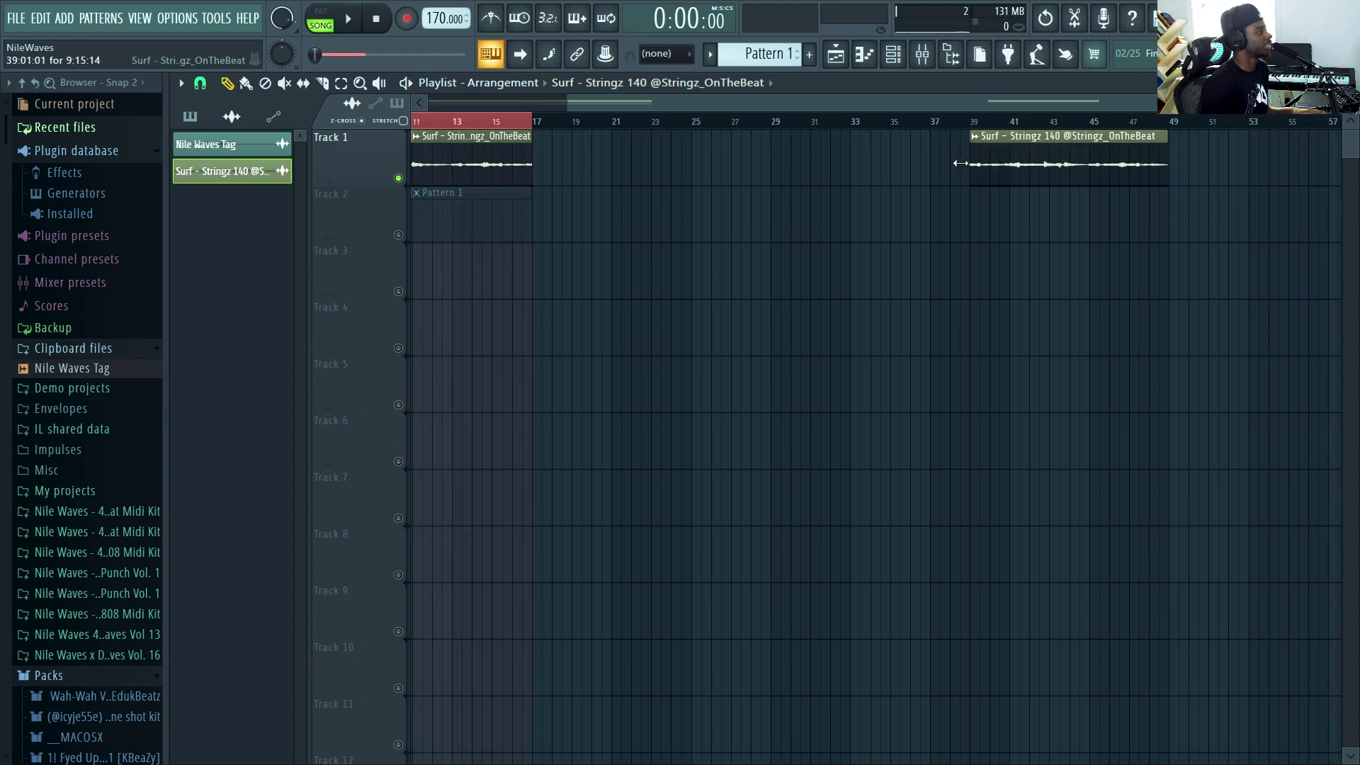
drag(961, 164, 859, 164)
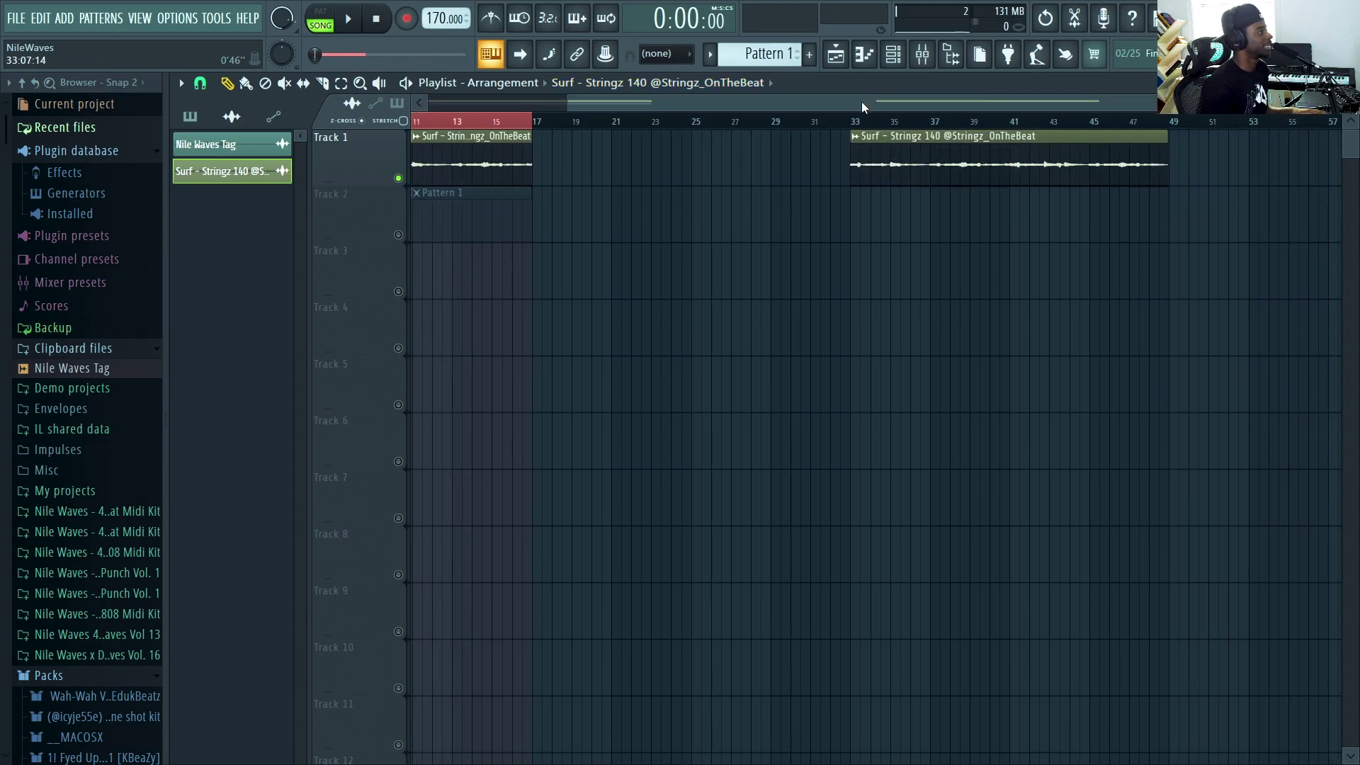
Unmute Track 2, which holds the Pattern 1 clips
drag(862, 107, 788, 106)
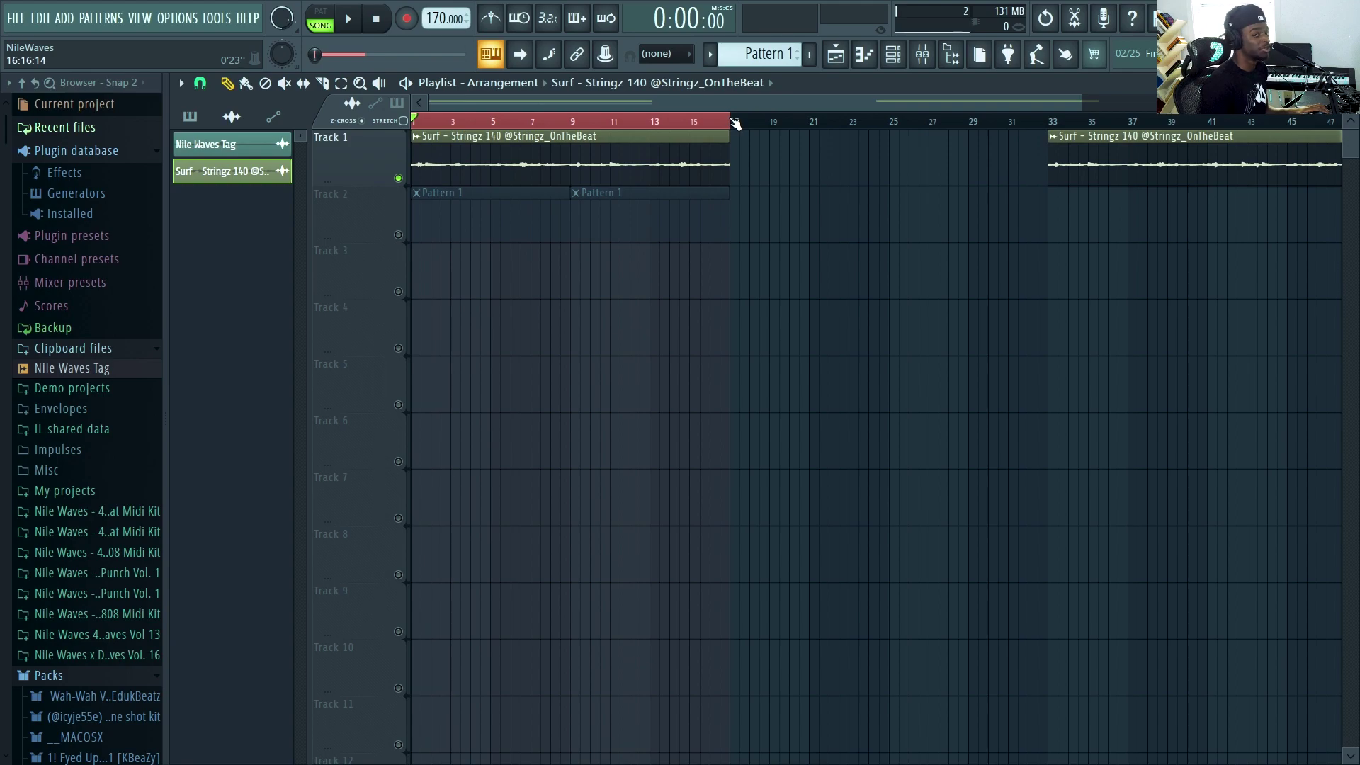
scroll(734, 124, up, 3)
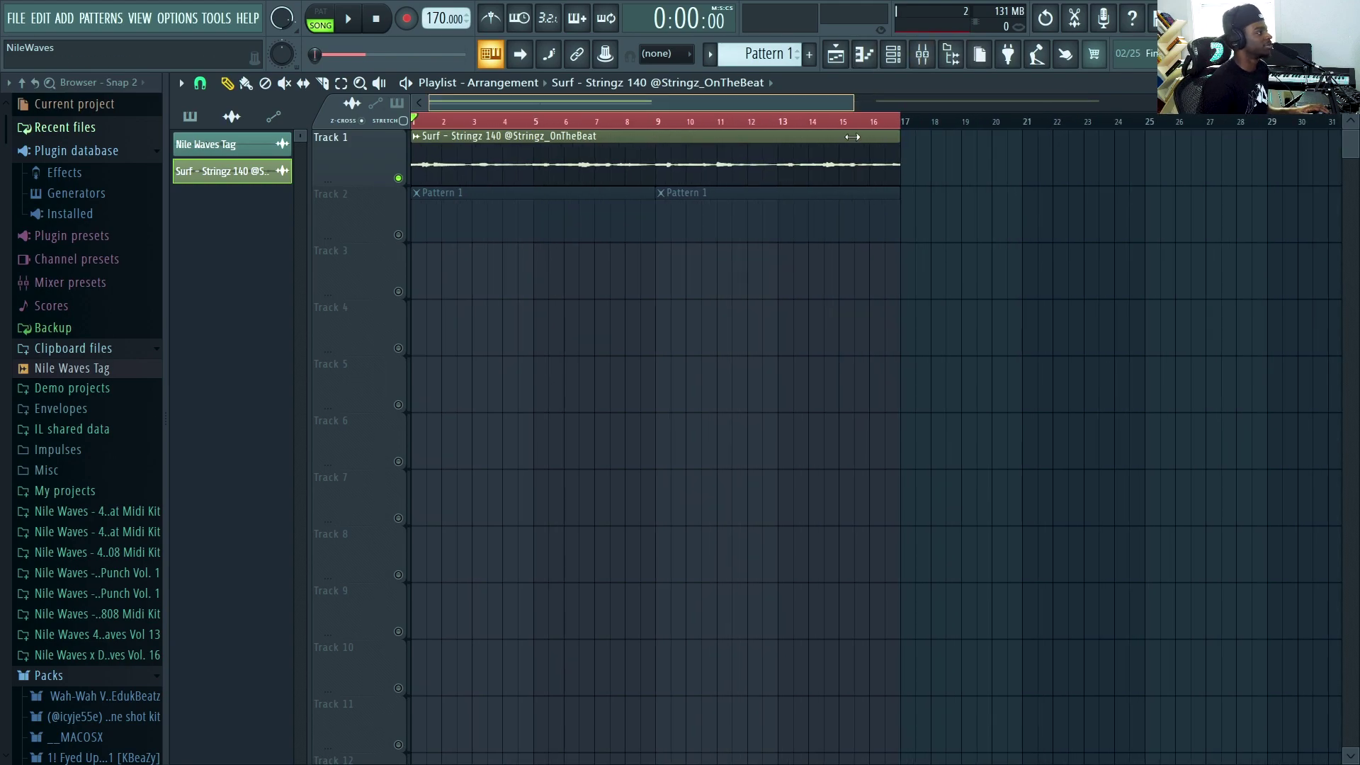
drag(788, 151, 767, 154)
click(398, 235)
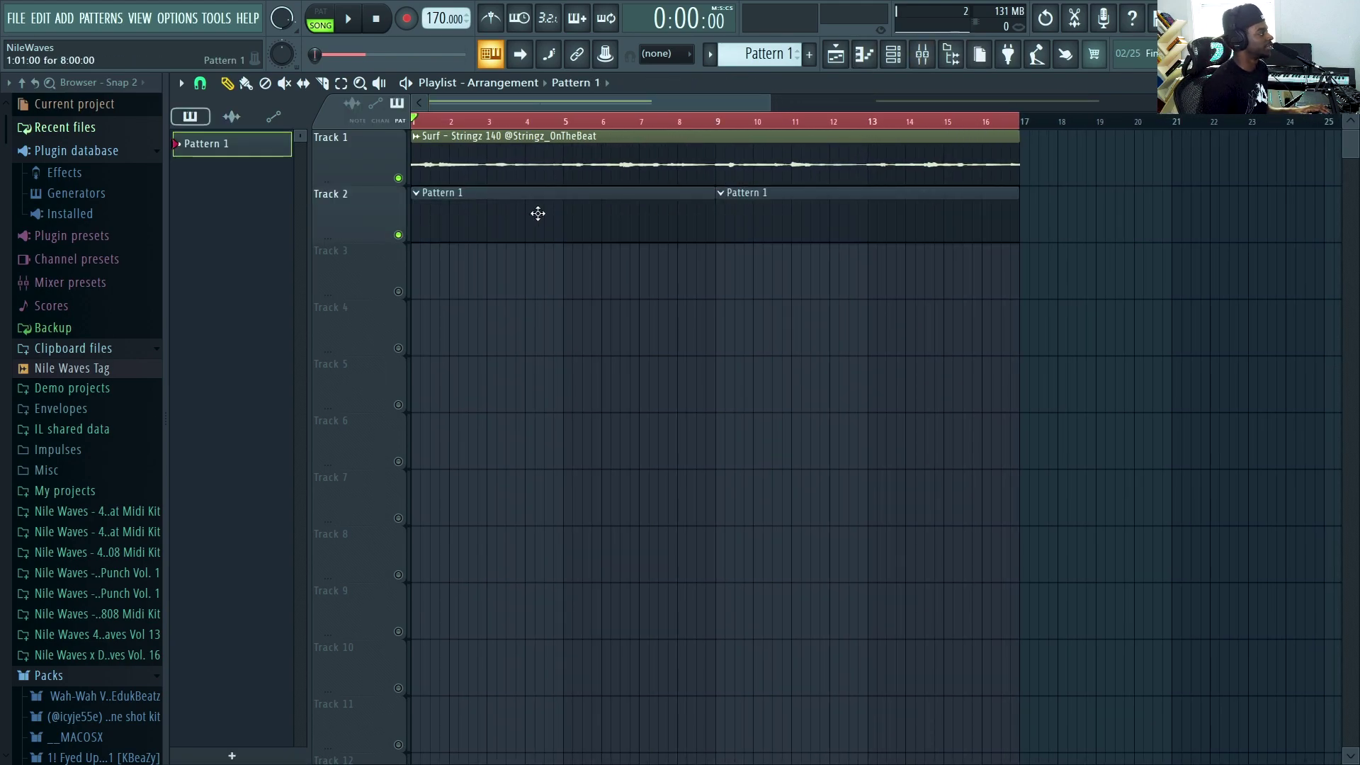
Fill the Hit 1 channel of Pattern 1 with a note on every 2 steps
click(906, 59)
right_click(360, 341)
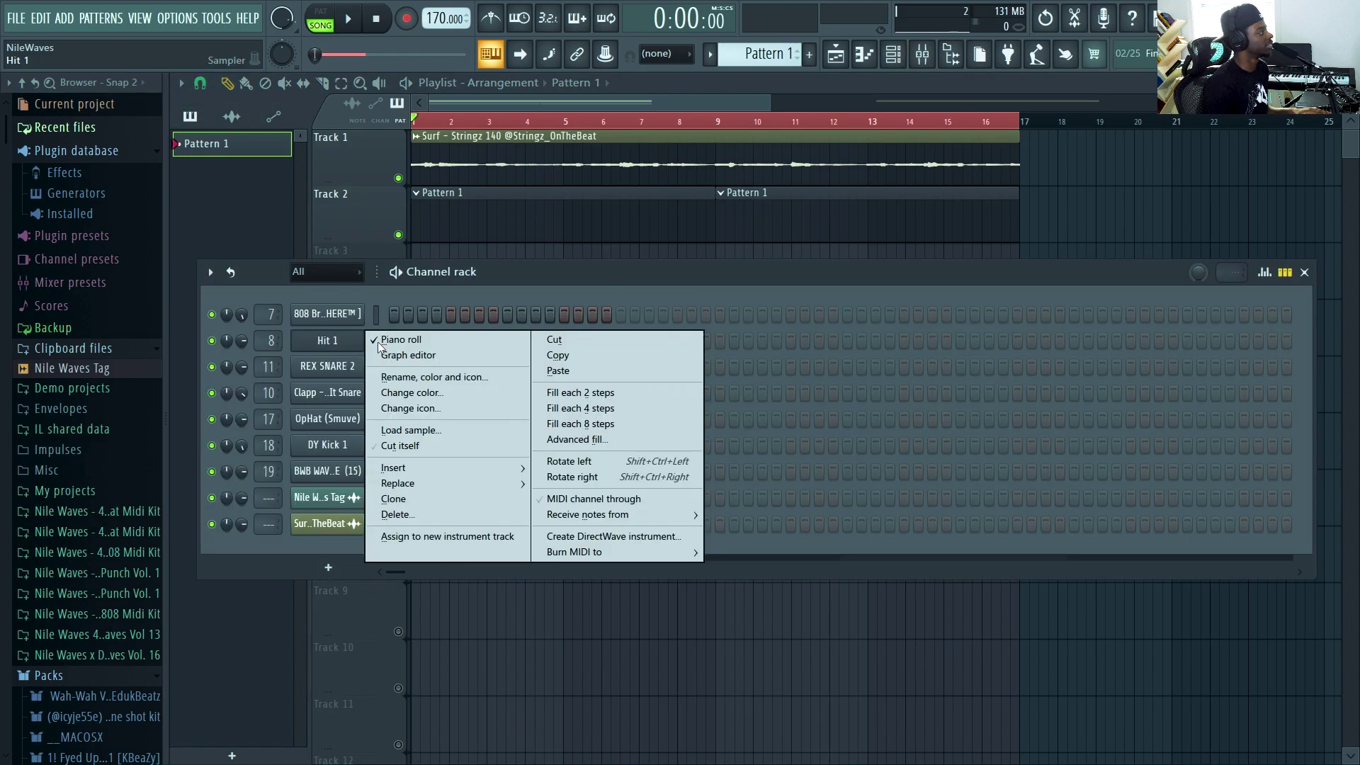
click(553, 392)
Place three placeholder notes in Hit 1's piano roll, in bars 5, 7 and 8, to extend the pattern to eight bars
right_click(335, 336)
click(445, 343)
right_click(341, 344)
click(403, 339)
drag(642, 102, 939, 113)
click(1006, 291)
drag(781, 104, 994, 145)
click(1121, 290)
drag(893, 103, 1050, 163)
click(1064, 258)
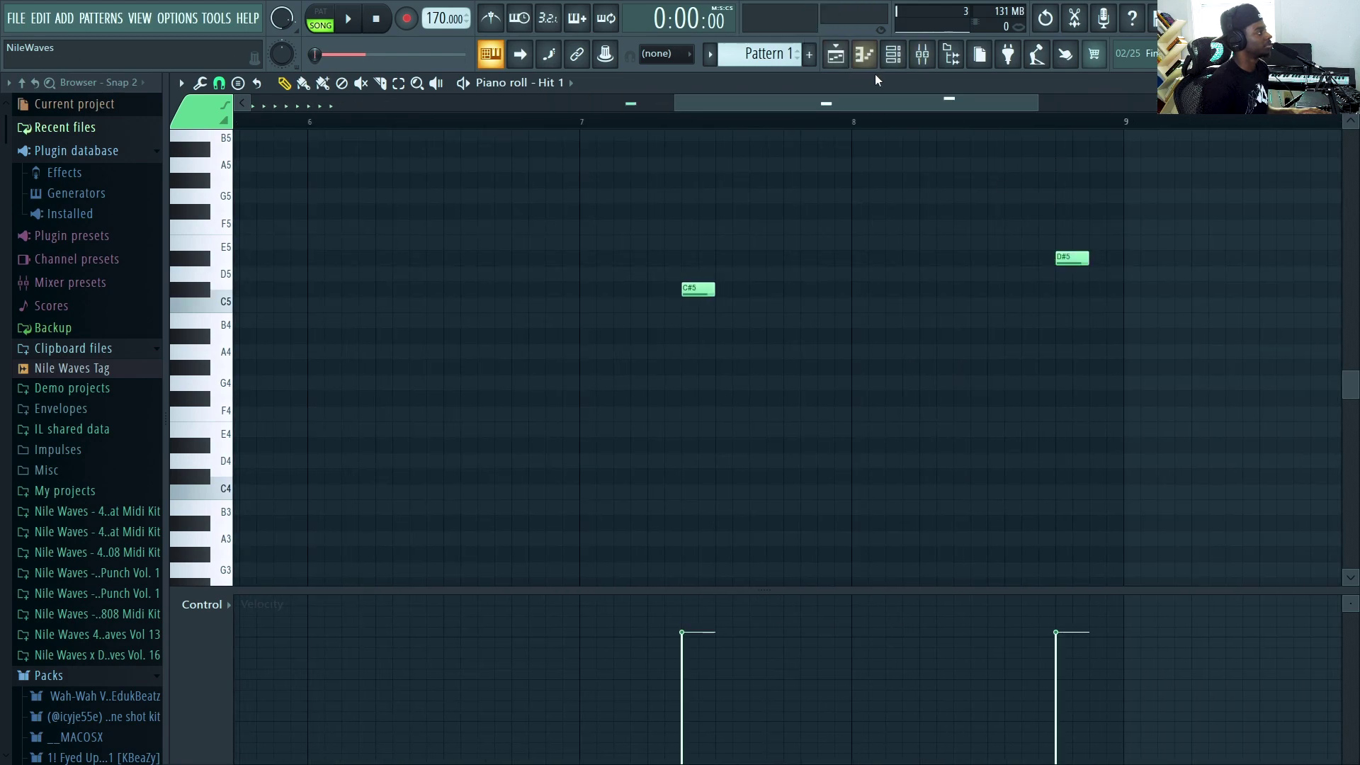
Refill the Hit 1 channel with a note on every 2 steps across the extended pattern and play it back
click(838, 57)
click(892, 63)
right_click(344, 347)
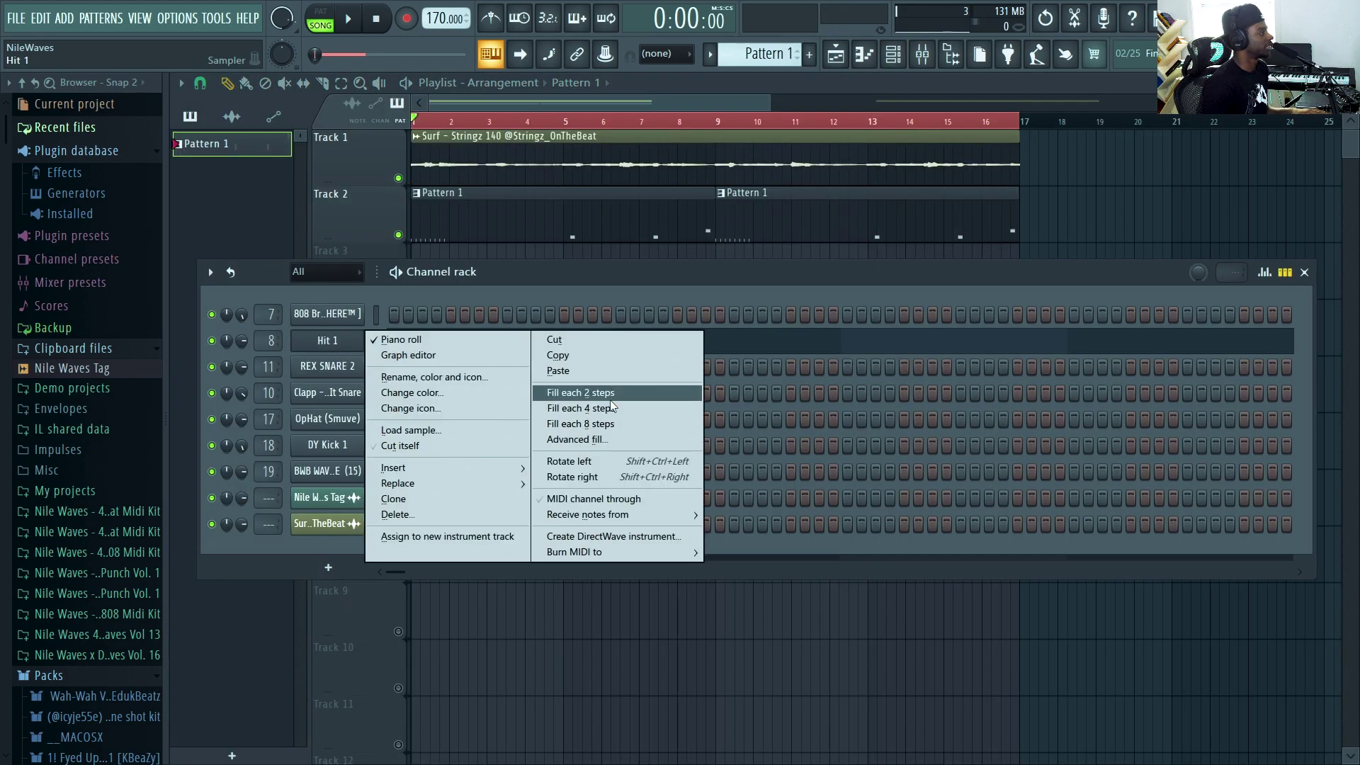
click(592, 403)
key(space)
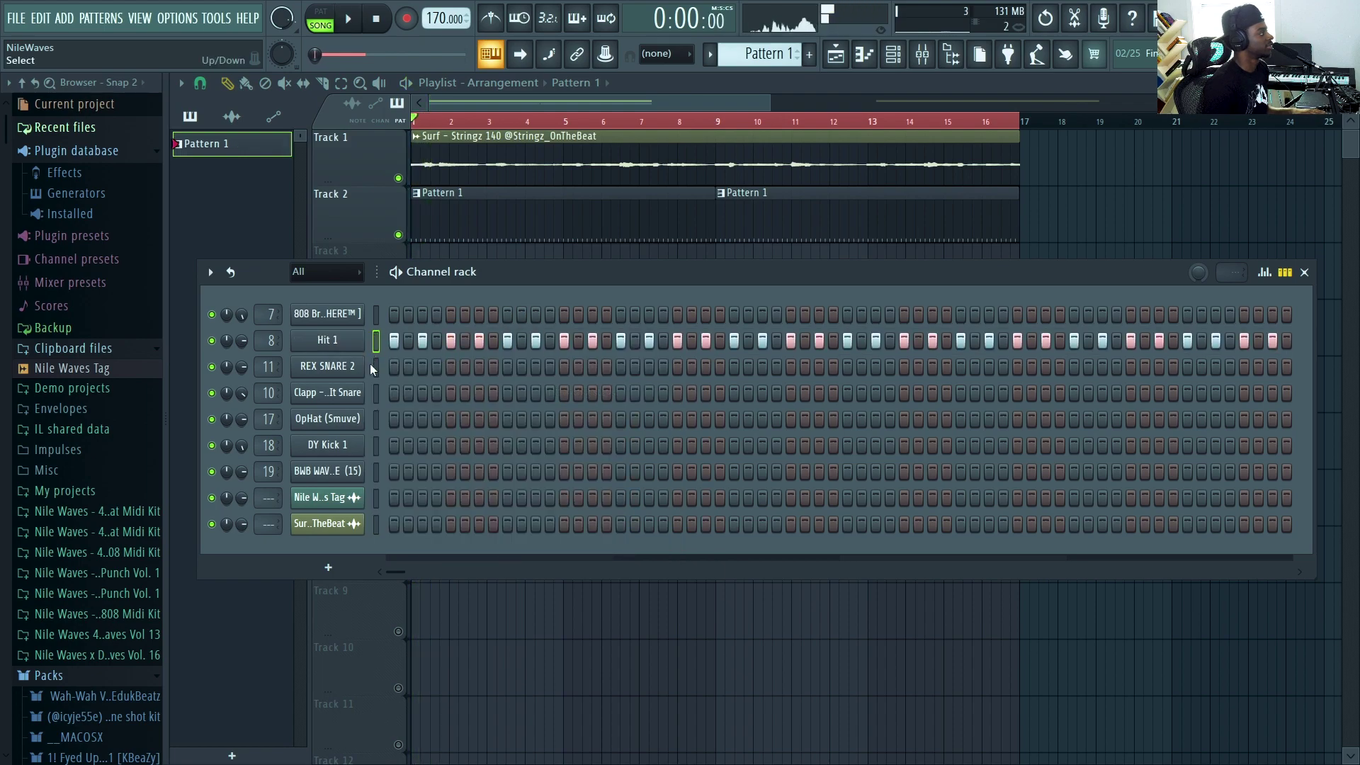
key(space)
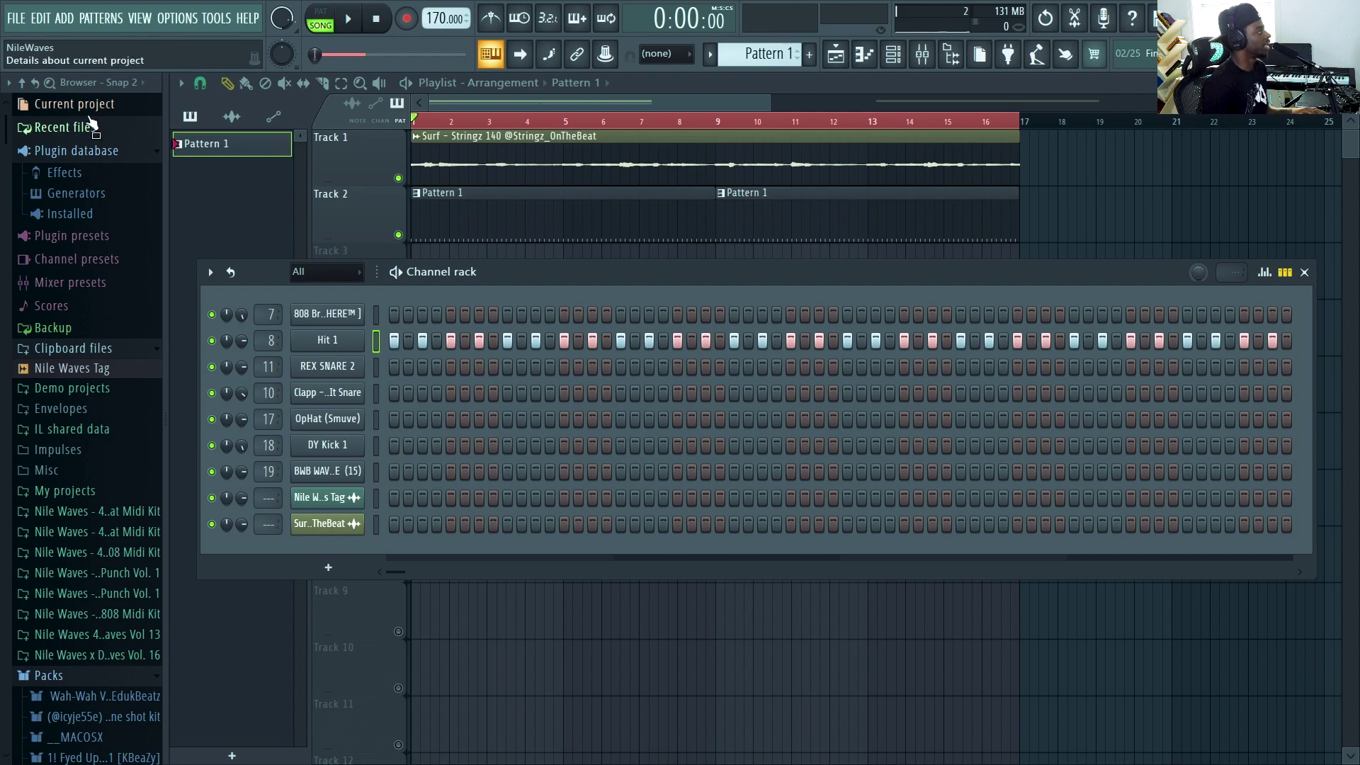
Expand the first Nile Waves MIDI kit folder in the browser to see its files
click(106, 531)
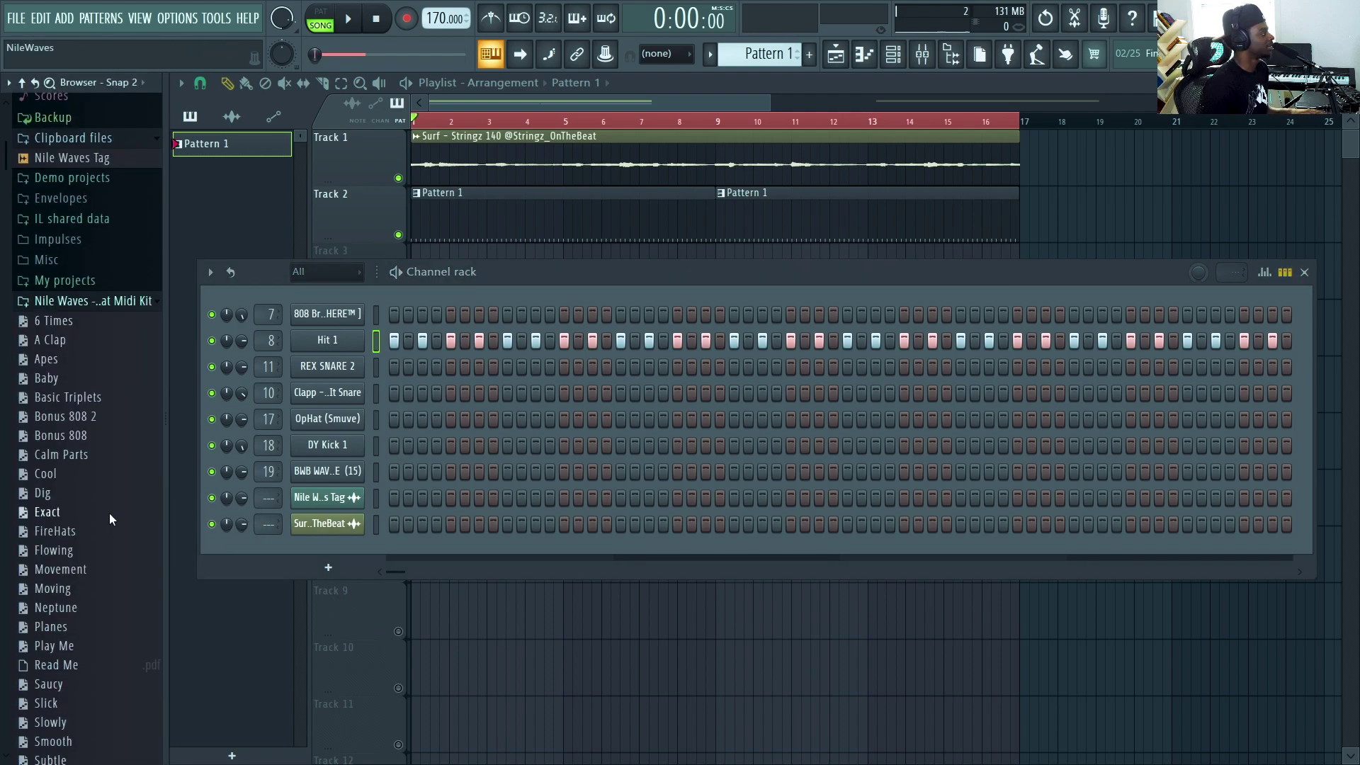
drag(361, 381, 360, 394)
Open Hit 1's piano roll at the first bars and play back the plain hat pattern
key(space)
right_click(369, 333)
click(380, 340)
drag(617, 102, 492, 102)
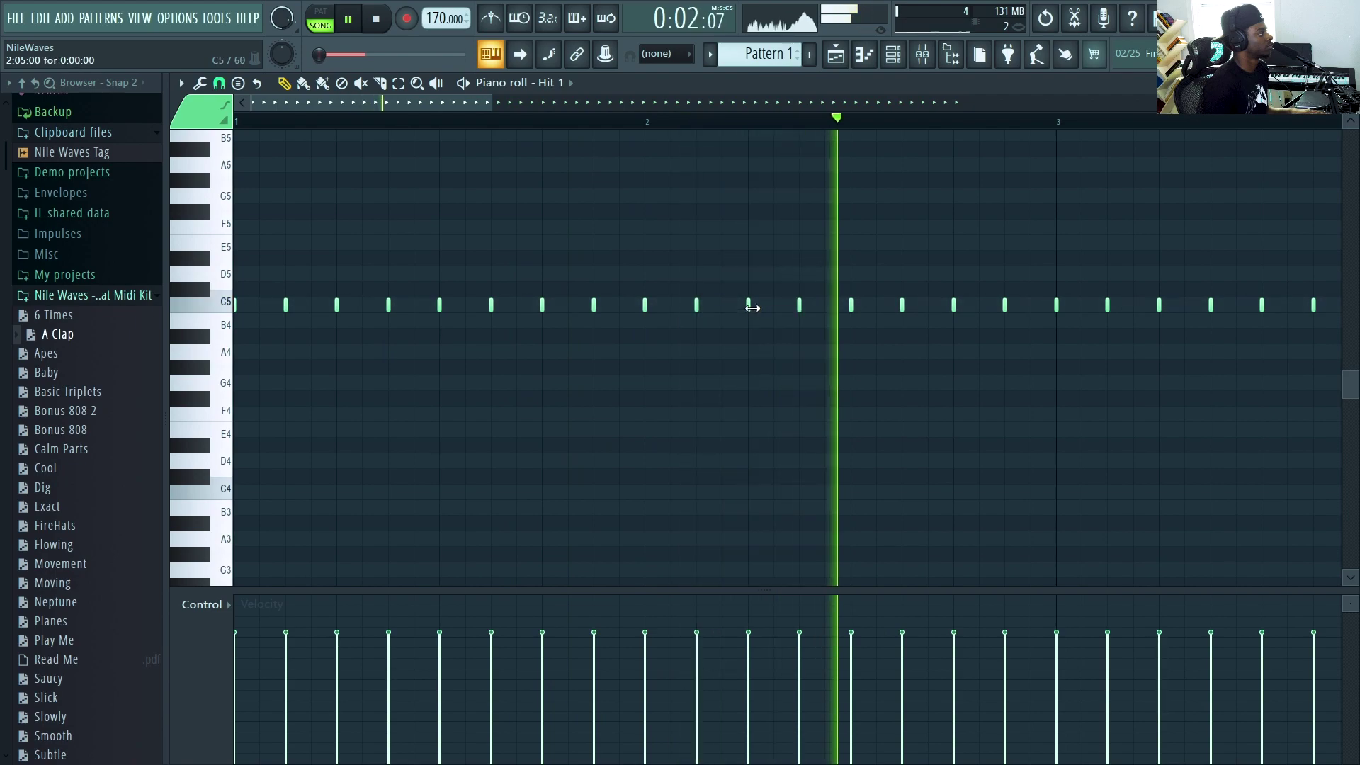
key(space)
key(space)
key(space)
key(space)
key(space)
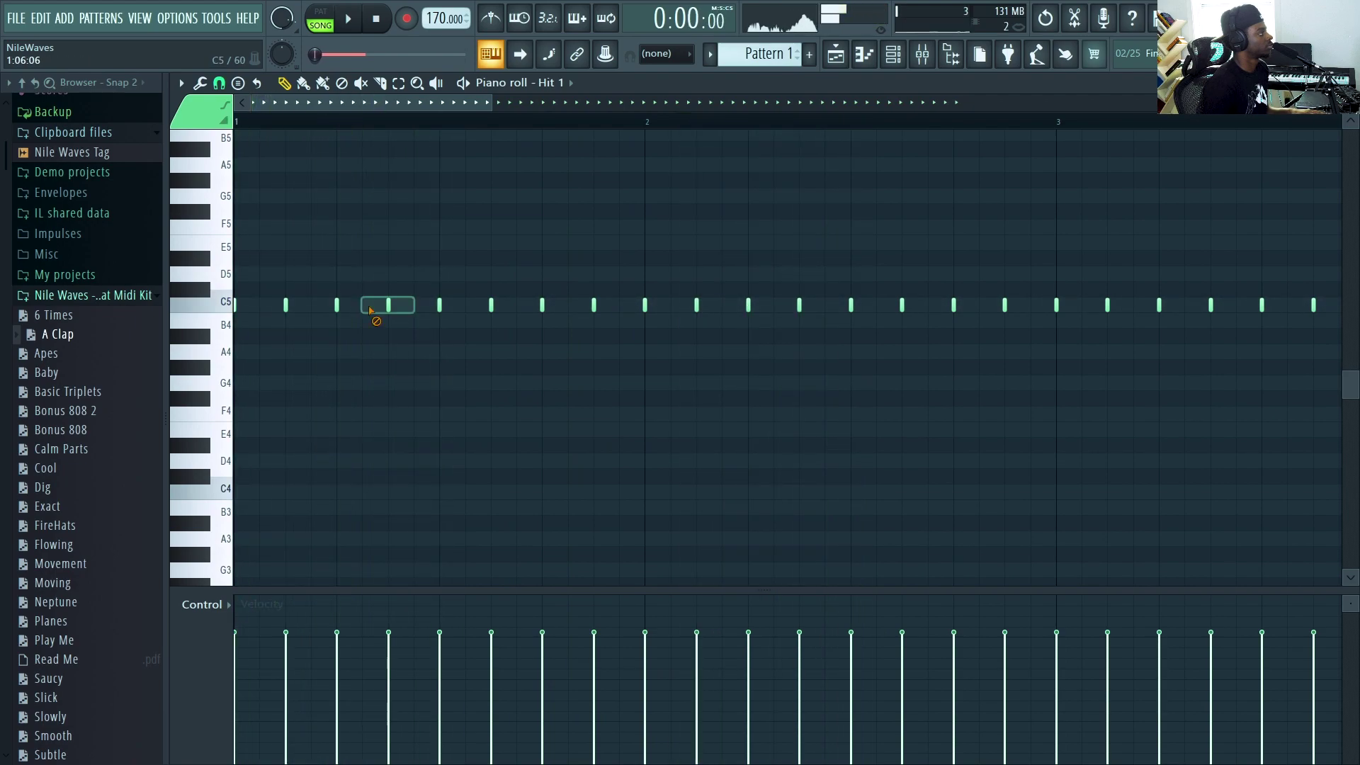
Add an extra C5 note just after the third hat of bar 1, using a 1/6 beat snap, and play it back
click(219, 84)
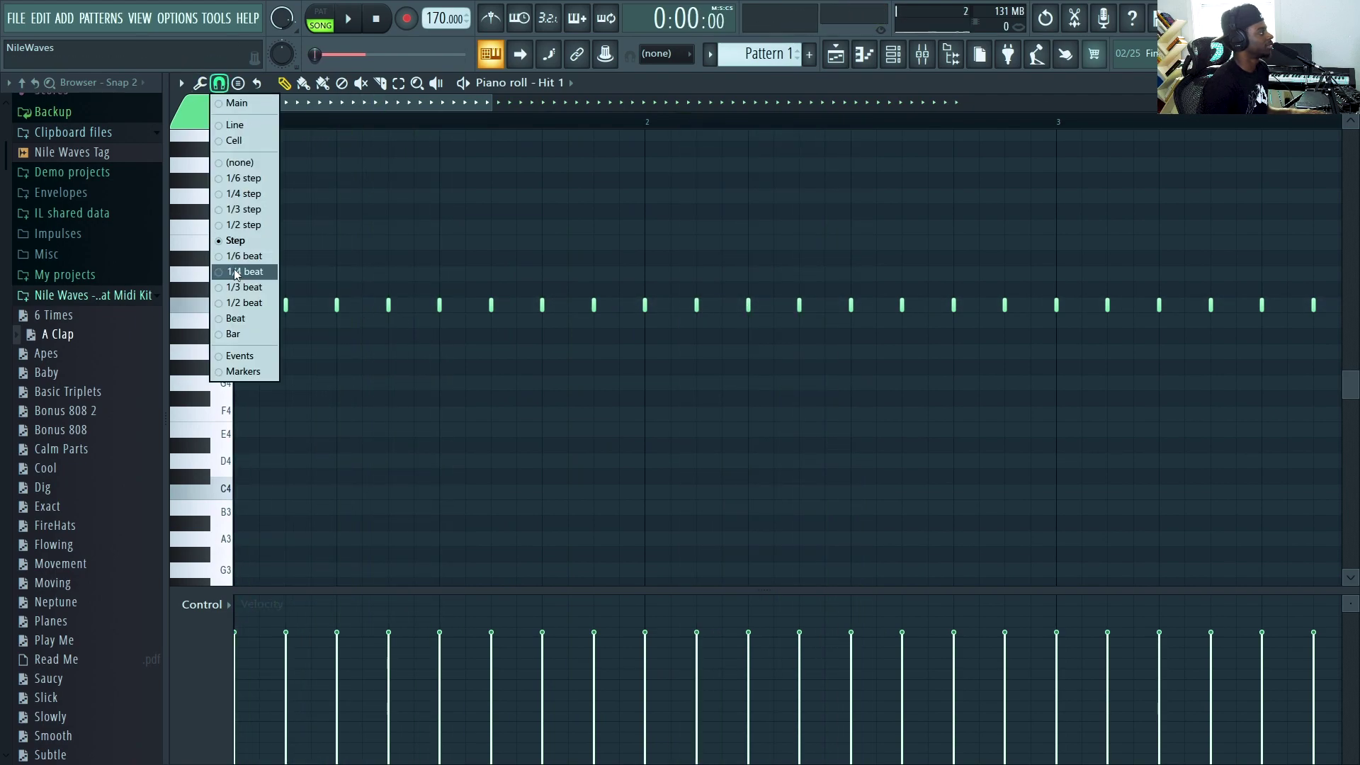
click(247, 226)
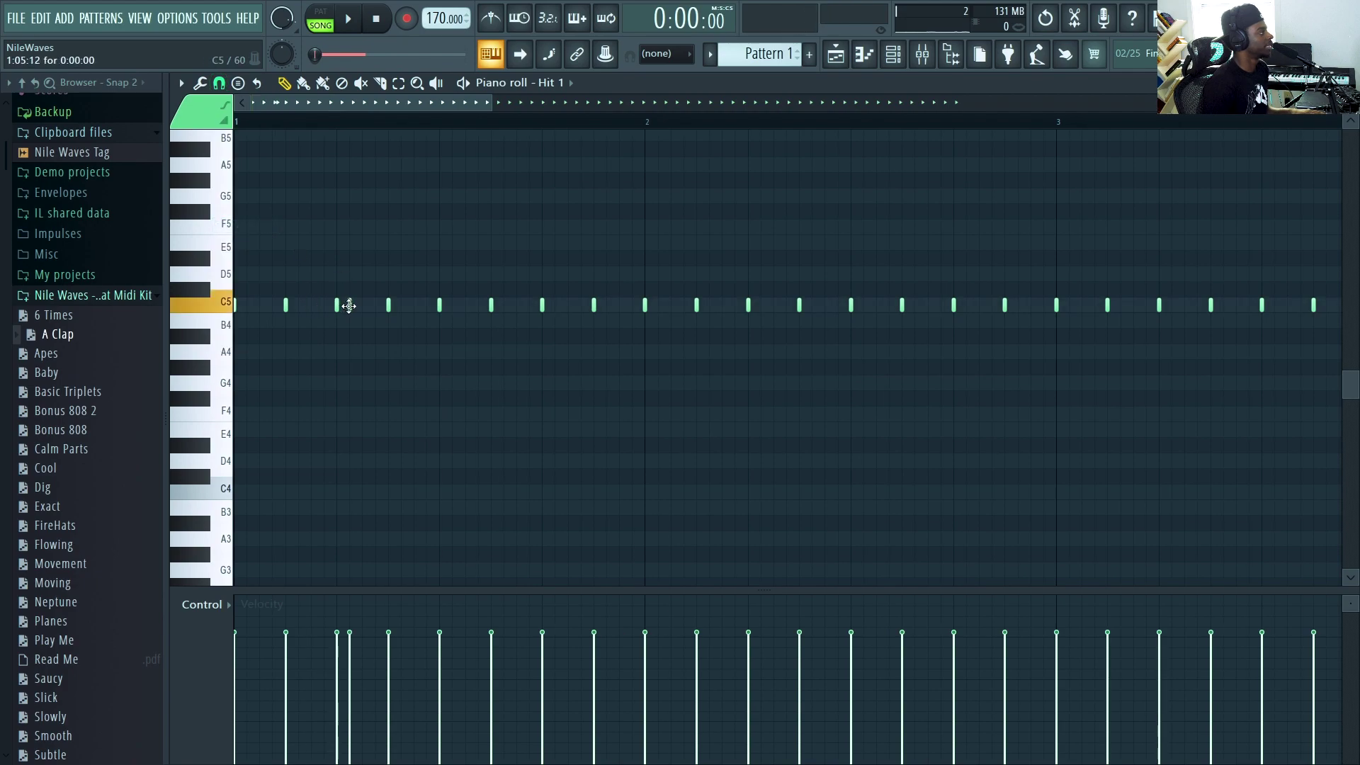
click(219, 83)
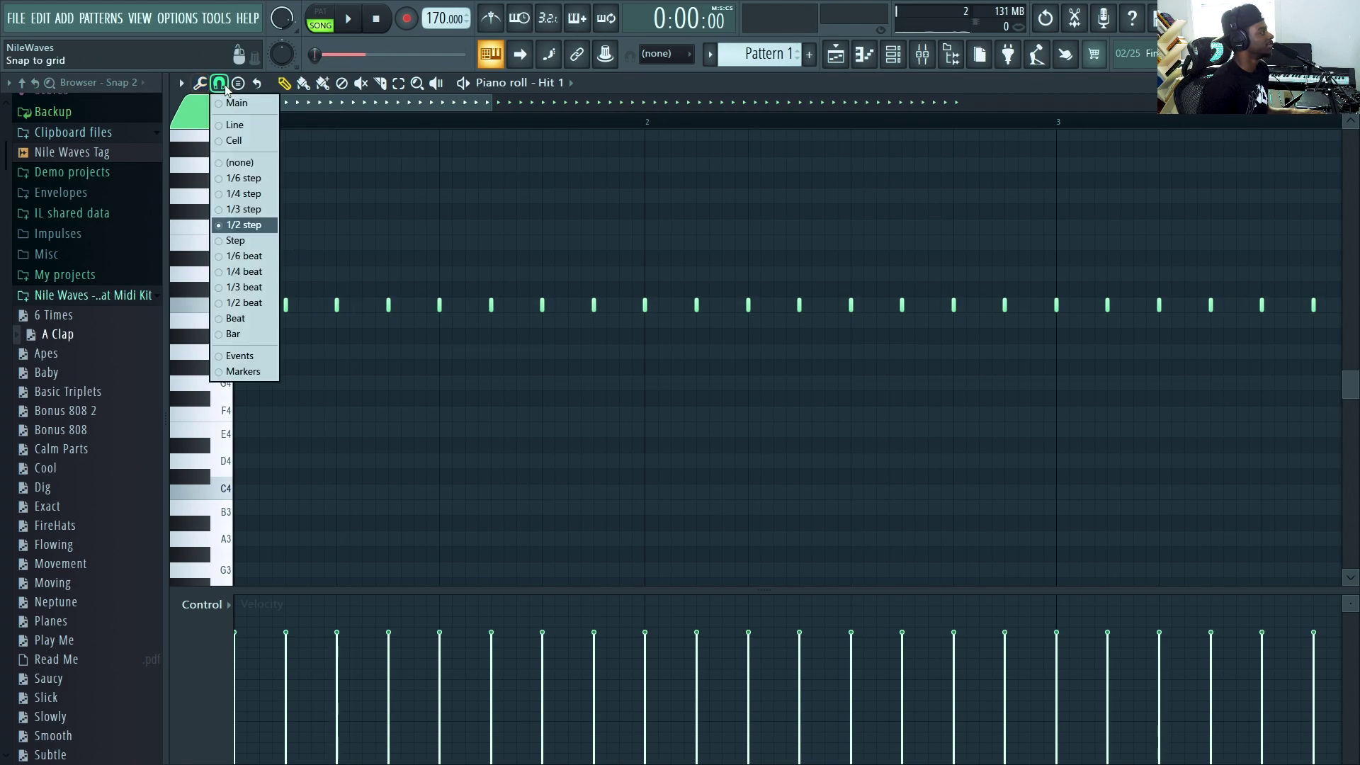
click(266, 256)
key(space)
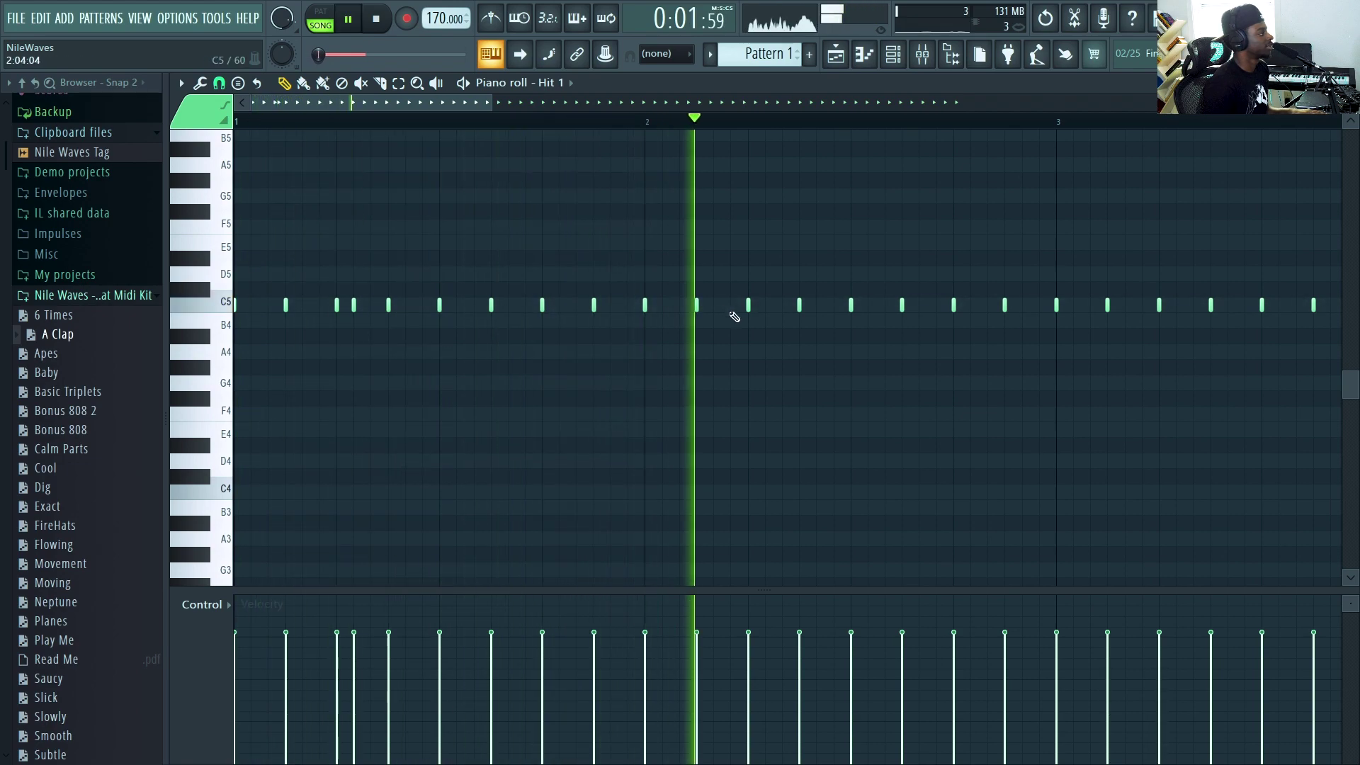
Lower the second and third hat notes of bar 2 to A4
drag(749, 305, 700, 376)
drag(750, 304, 748, 360)
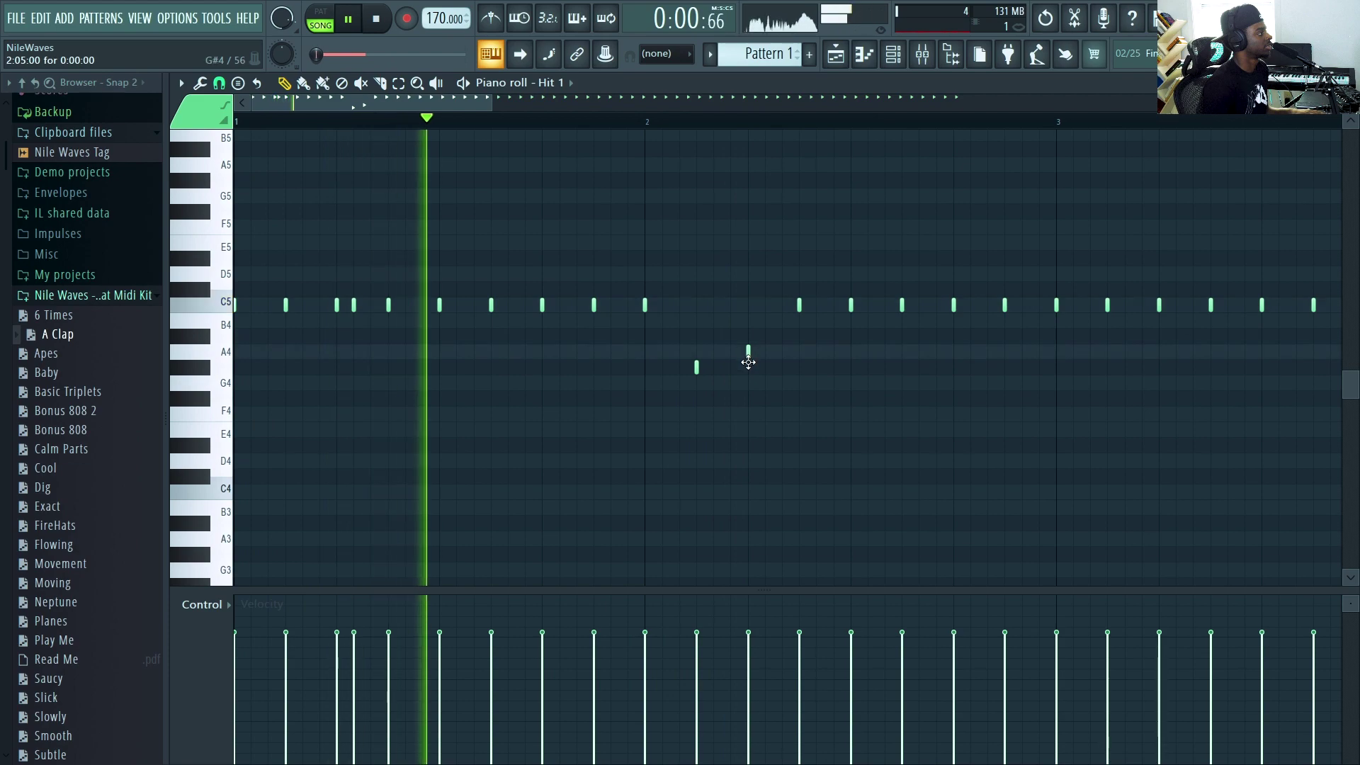
drag(695, 364, 695, 351)
Set the snap to 1/4 step and build a five-note A4 roll starting on the third hat of bar 2
click(219, 82)
click(253, 194)
key(space)
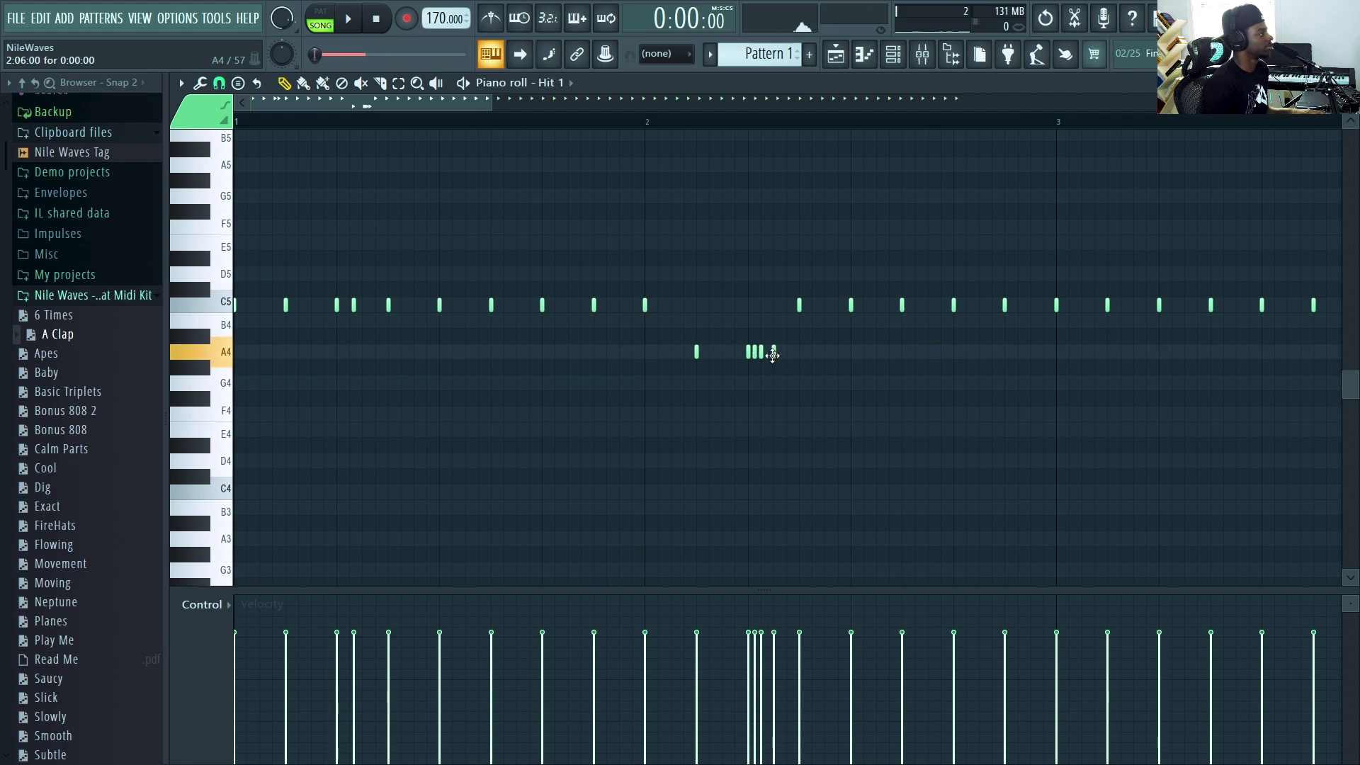
drag(773, 356, 766, 353)
key(space)
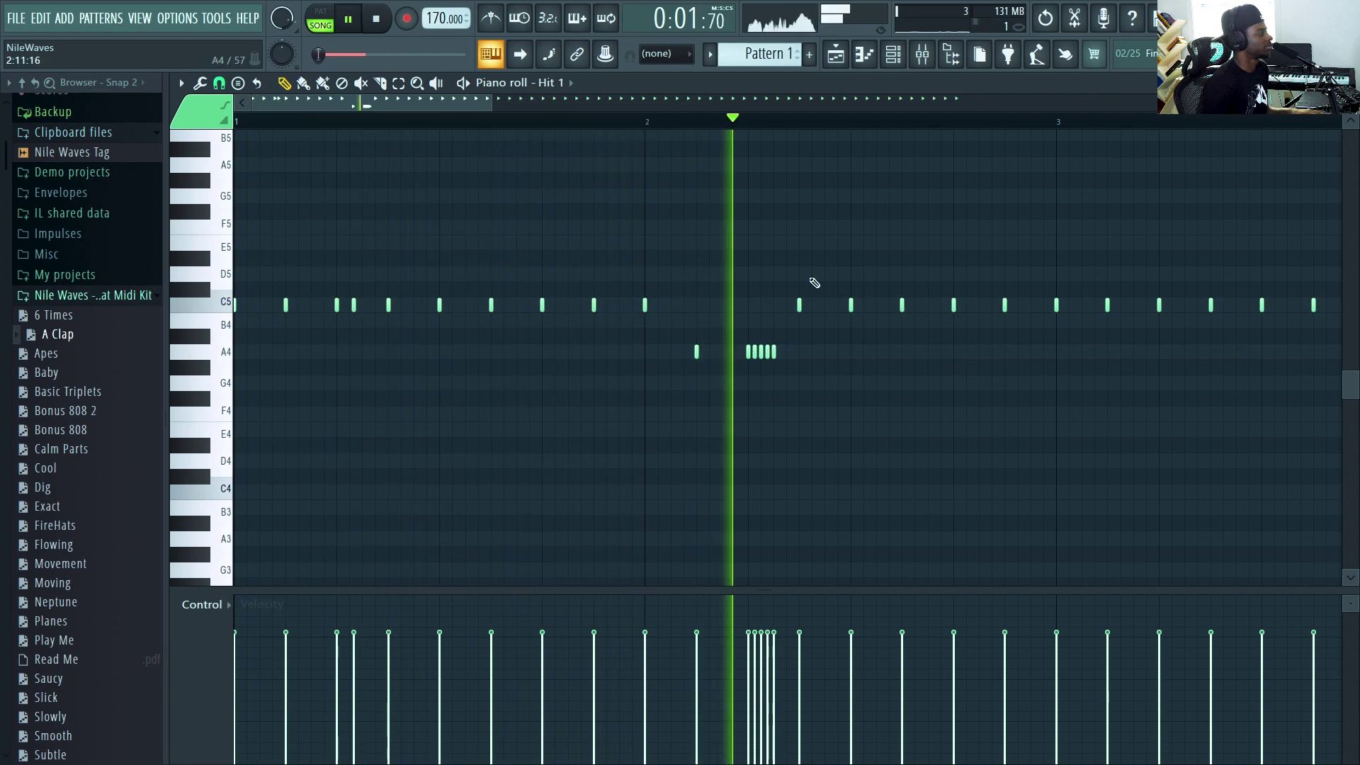
key(space)
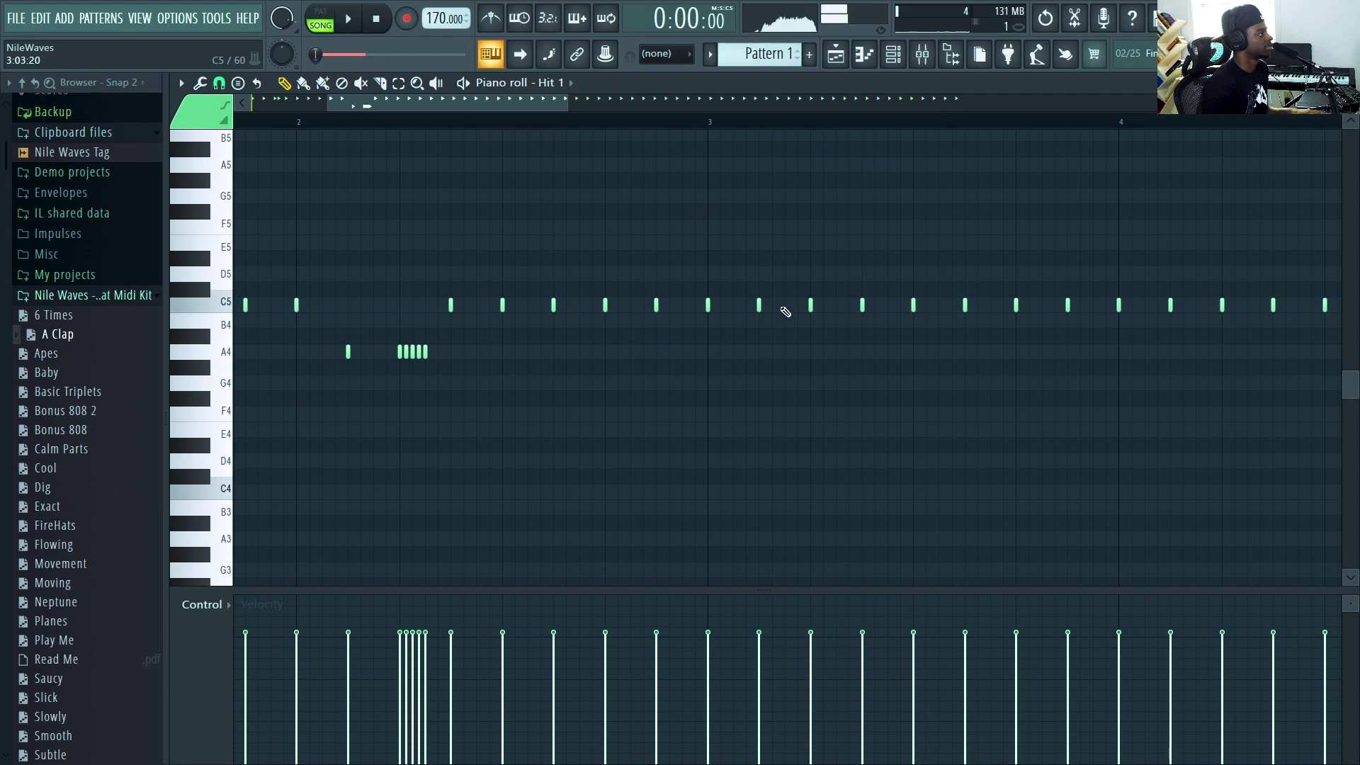
Set the snap to 1/6 beat and add an extra C5 note just after the third hat of bar 3
click(219, 85)
click(272, 256)
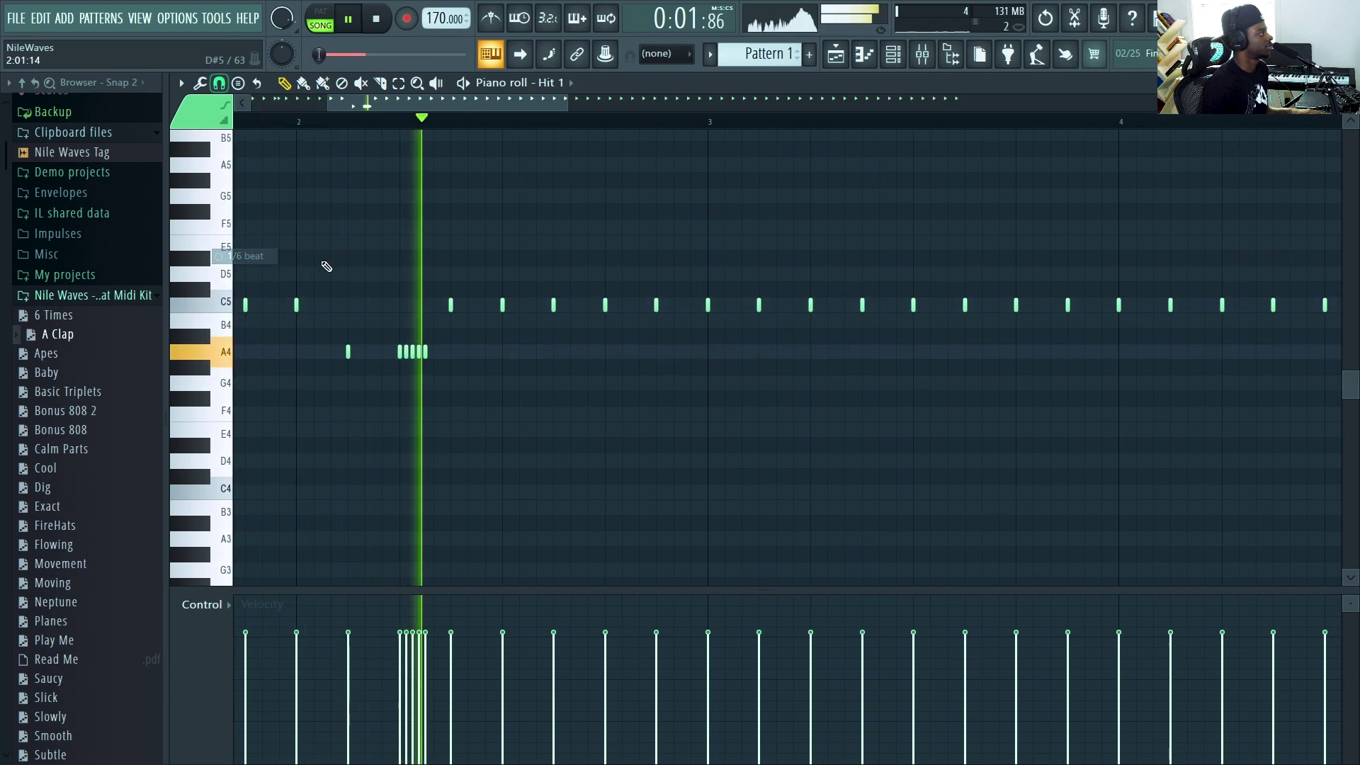
key(space)
click(824, 304)
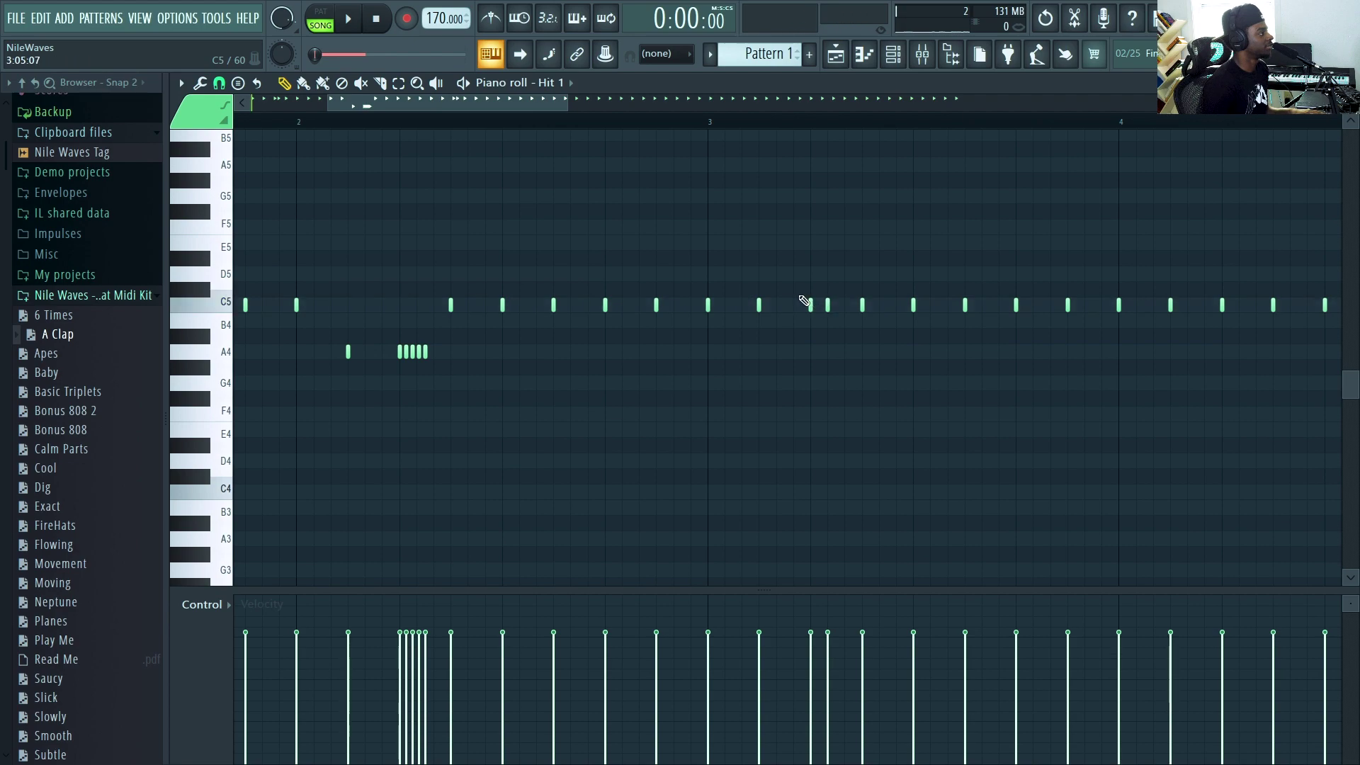
click(219, 84)
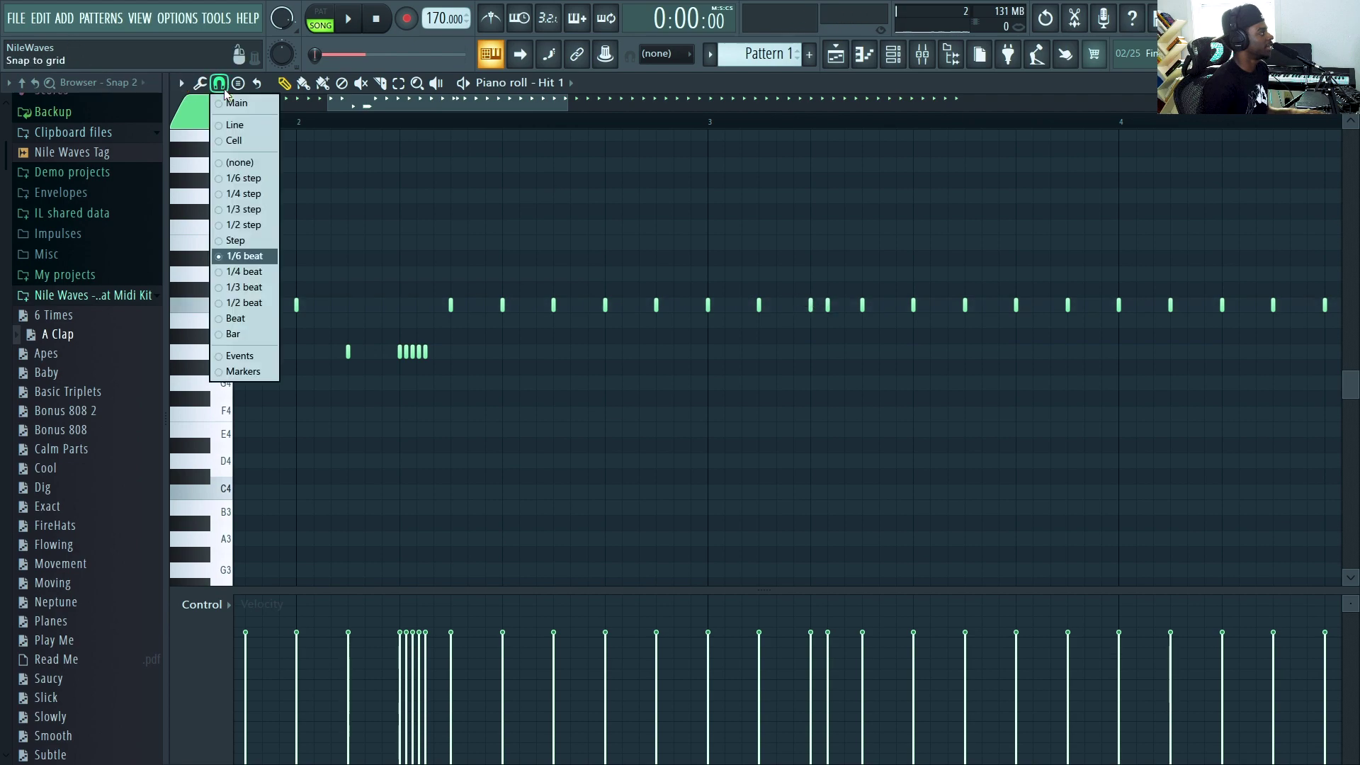
click(261, 258)
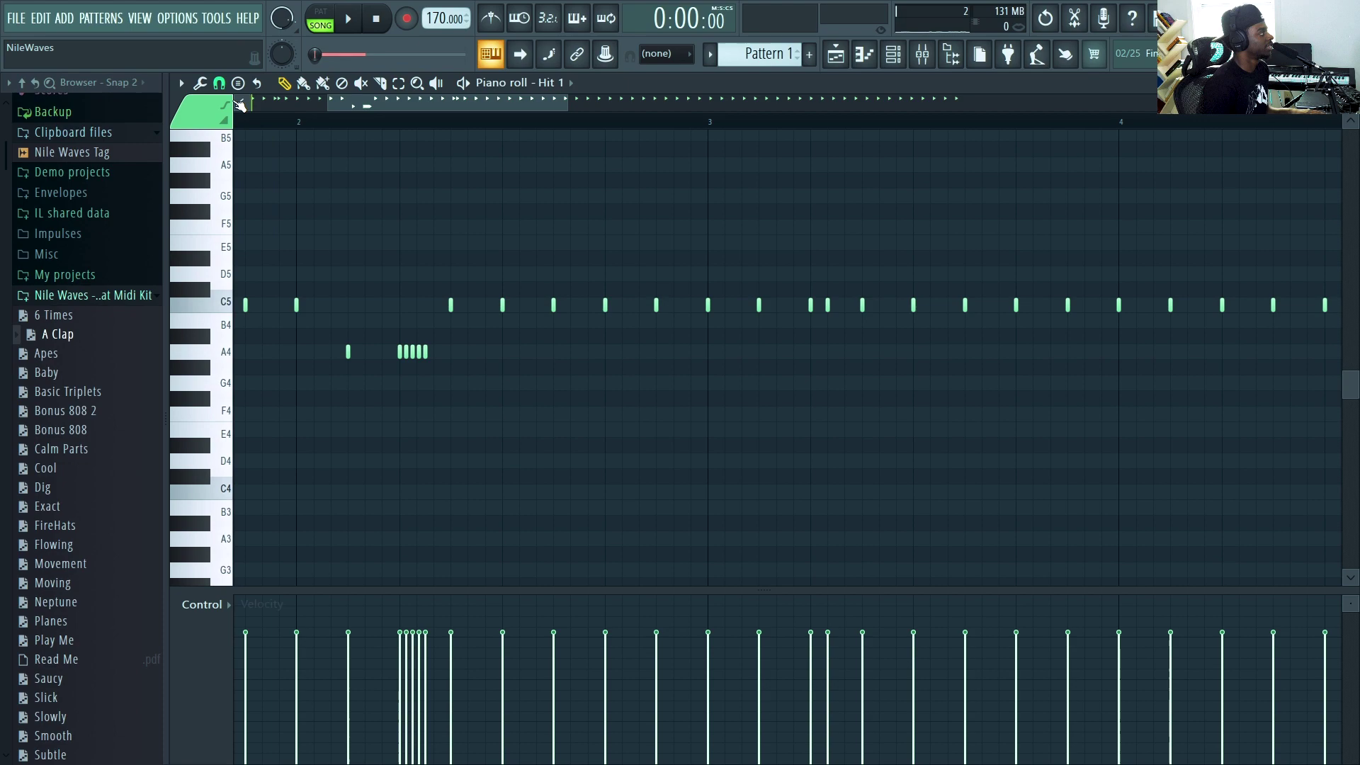
click(220, 83)
click(256, 195)
click(220, 83)
click(244, 255)
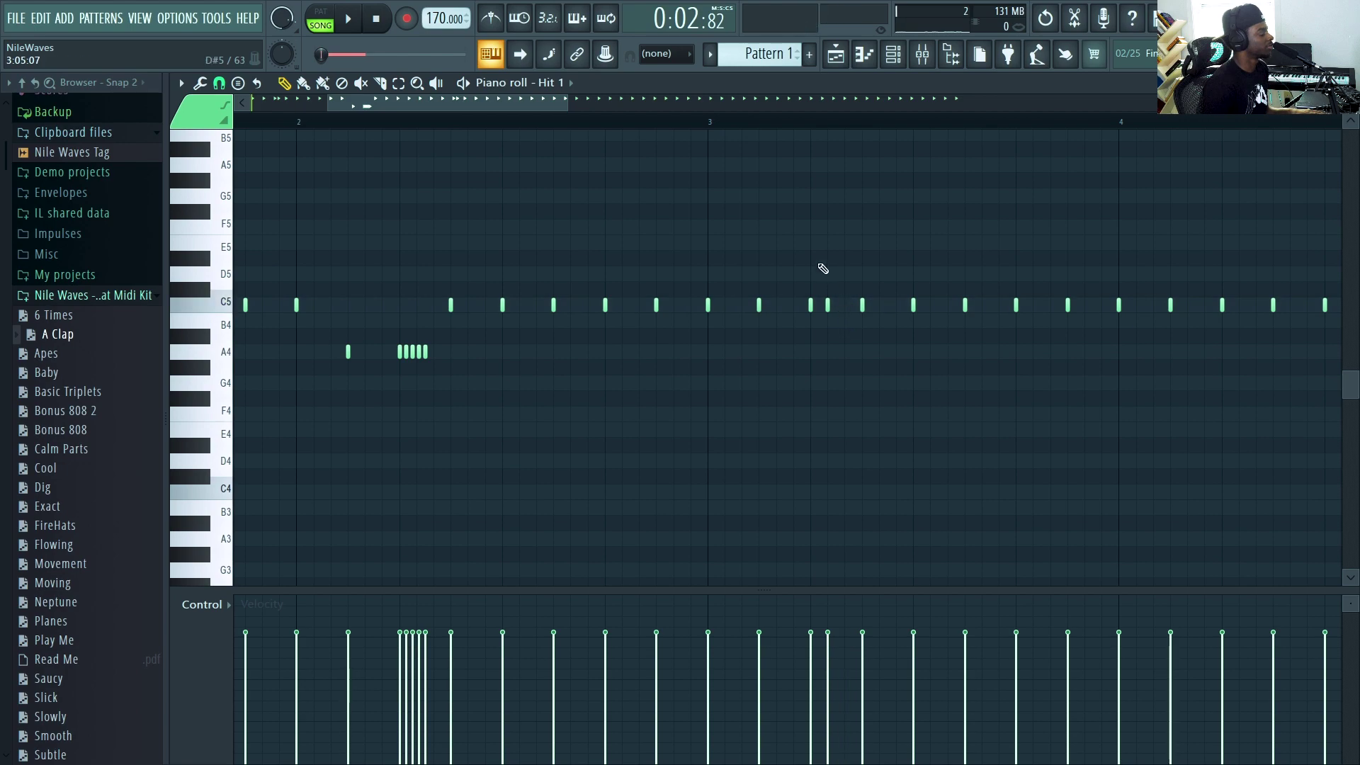
click(844, 306)
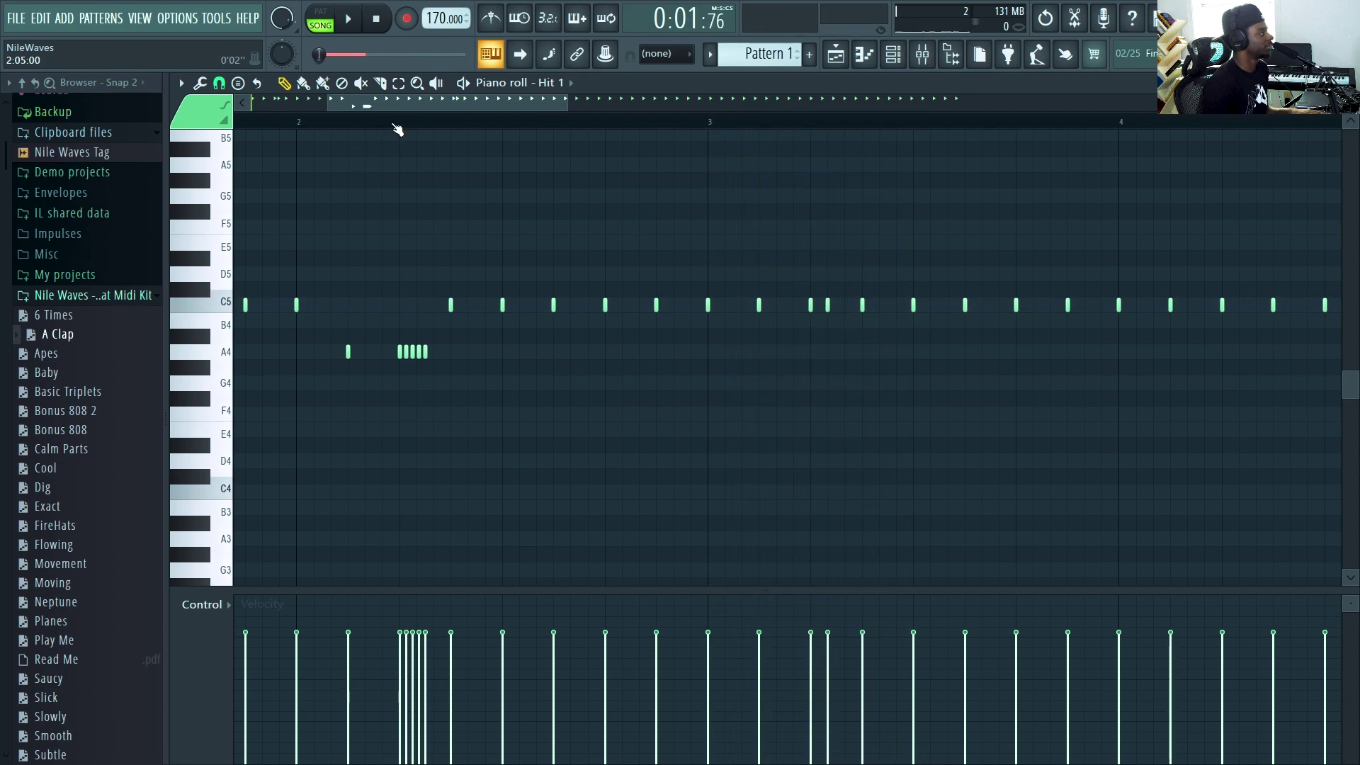
click(220, 85)
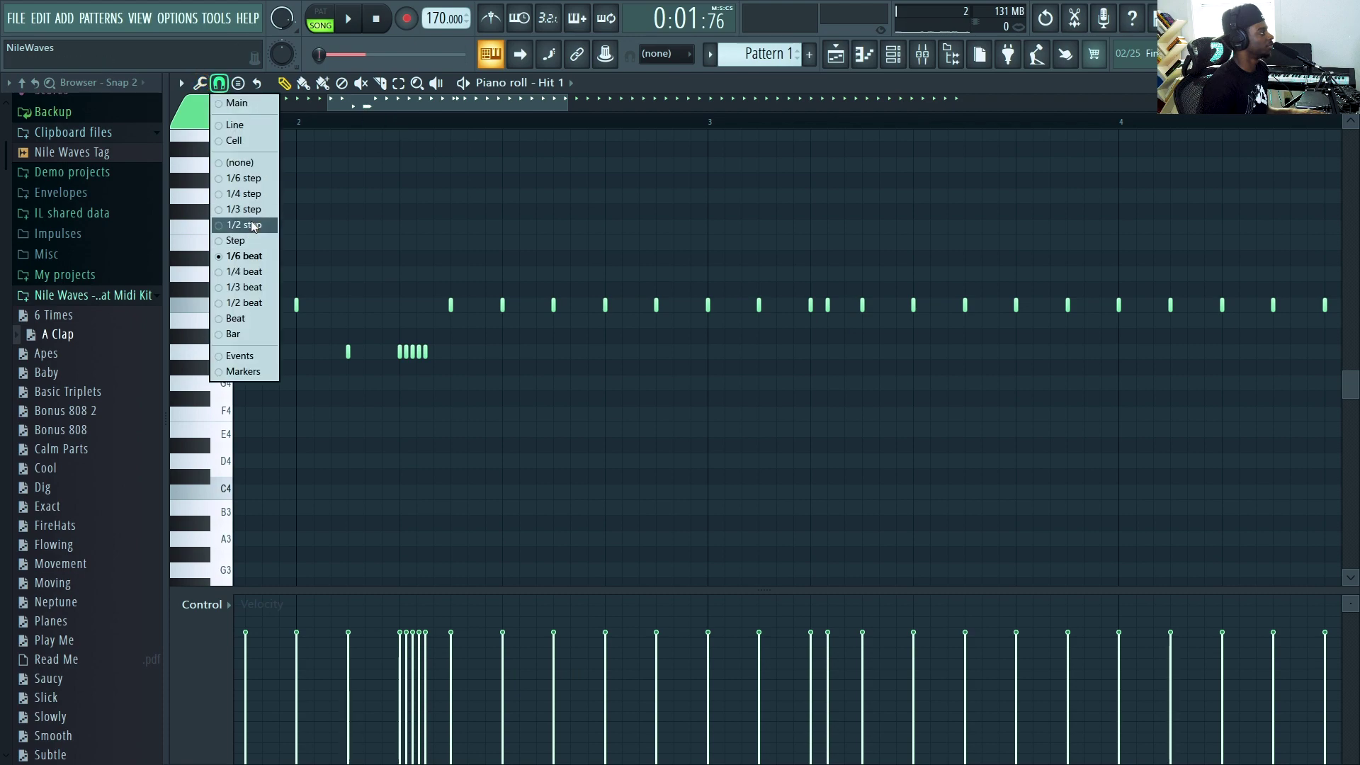
click(415, 128)
Play back the hats from bar 2 onward and lower the second hat note of bar 4 to G#4
key(space)
key(space)
drag(462, 106, 543, 106)
key(space)
key(space)
key(space)
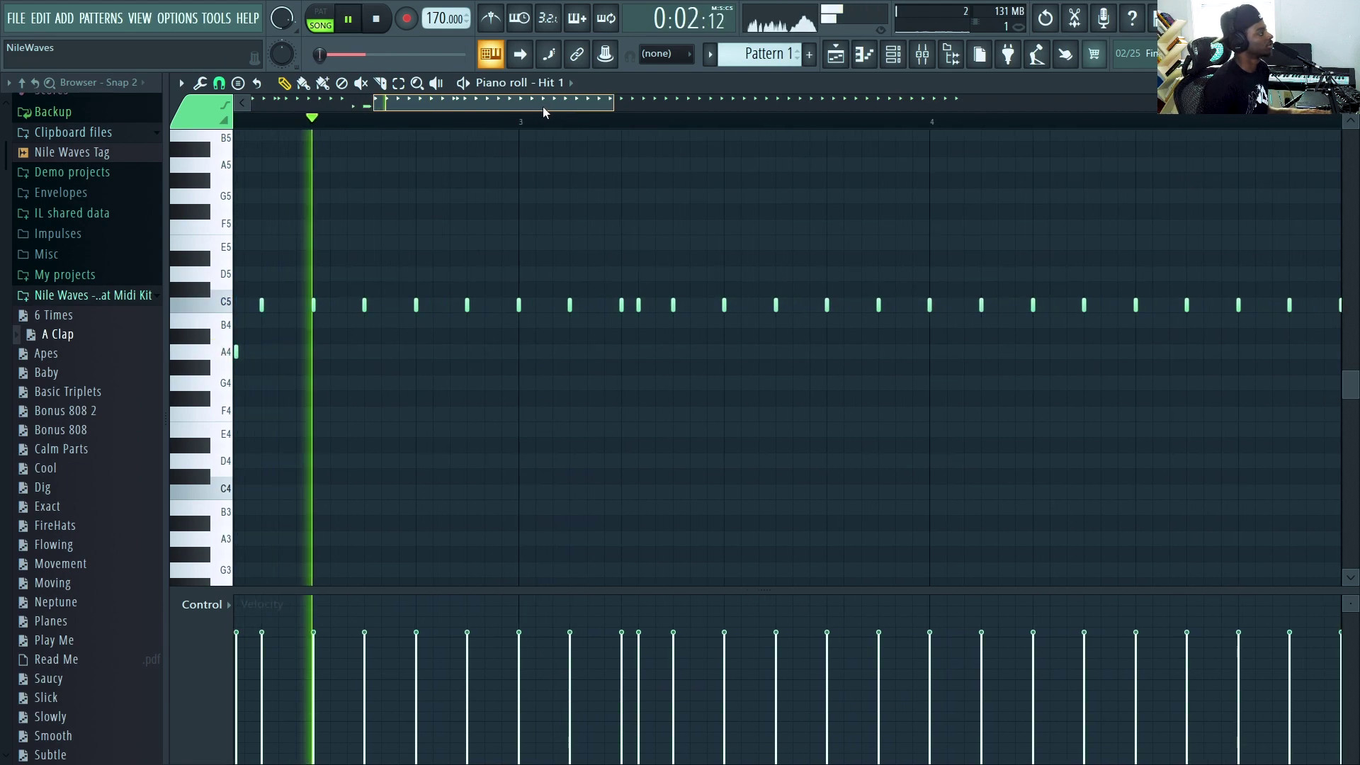
key(space)
key(space)
drag(956, 306, 953, 364)
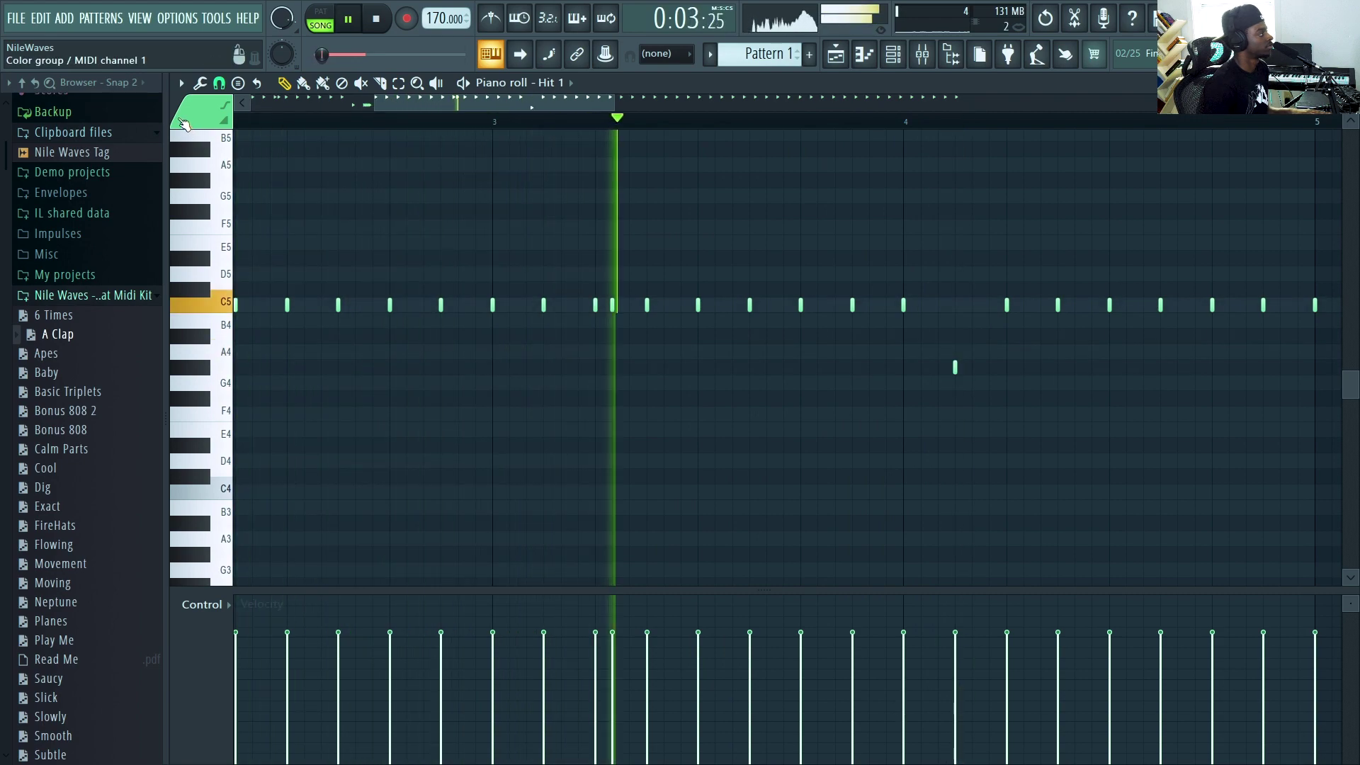
Set the snap to 1/4 step and lower the third hat note of bar 4 to G#4
click(219, 83)
click(243, 193)
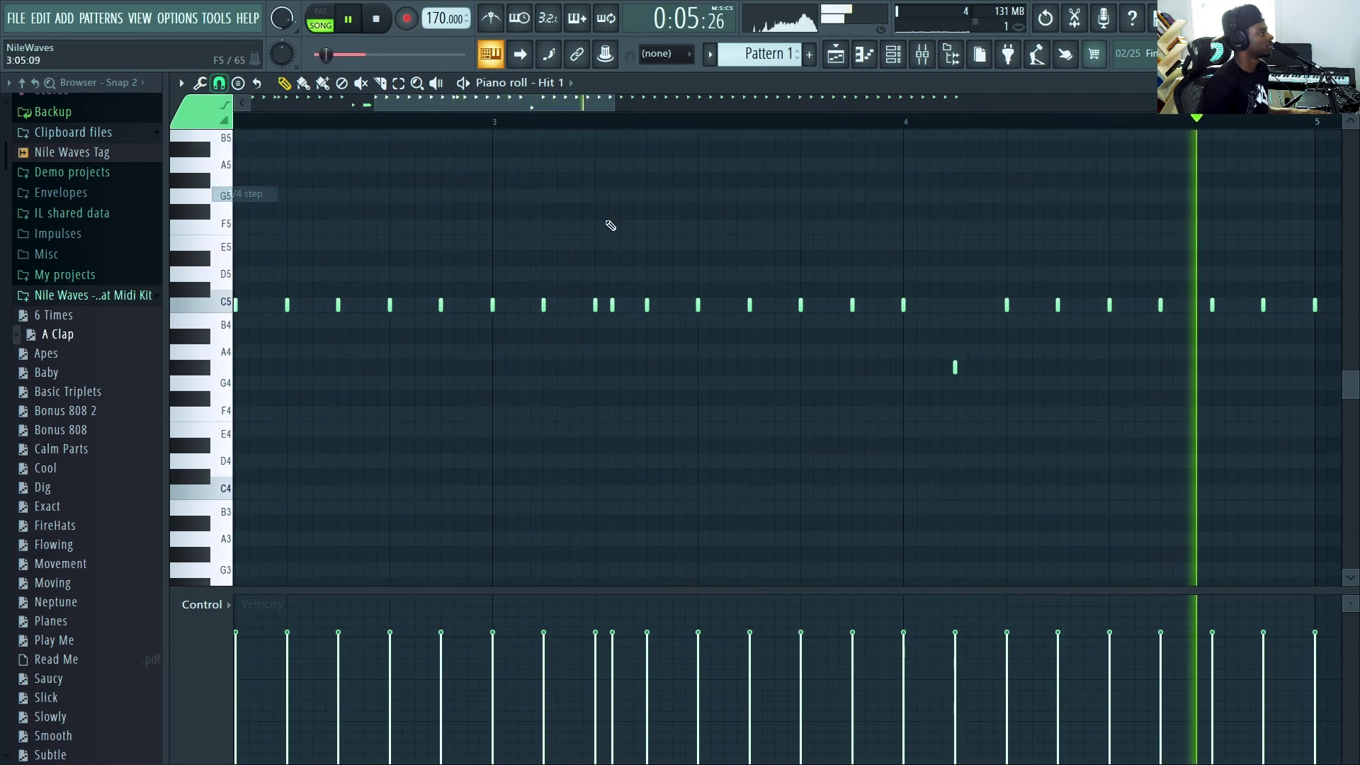
drag(1006, 306, 1008, 368)
click(1019, 368)
click(1032, 368)
click(1038, 367)
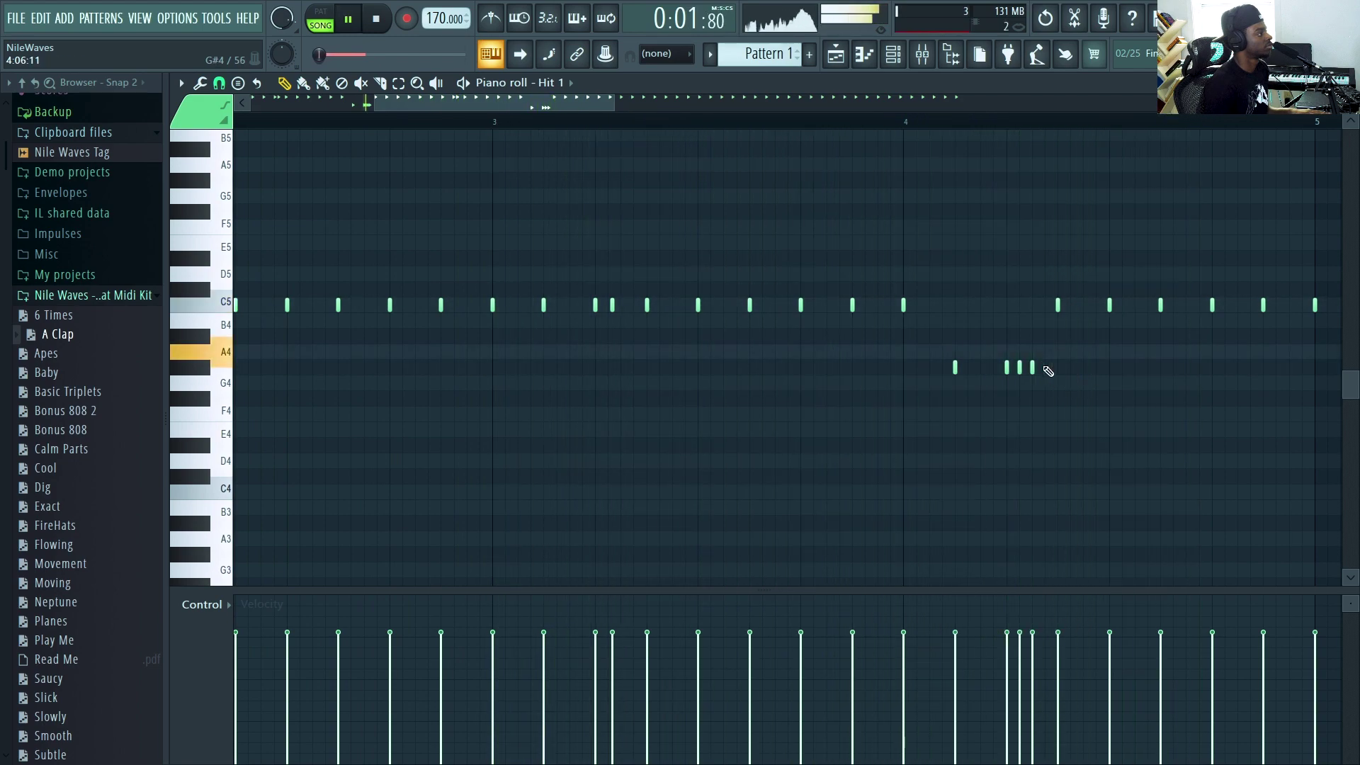
right_click(1039, 367)
right_click(1032, 367)
right_click(1020, 369)
Build a tight four-note G#4 roll on the third hat of bar 4 and lower the fourth hat to G#4
click(1014, 368)
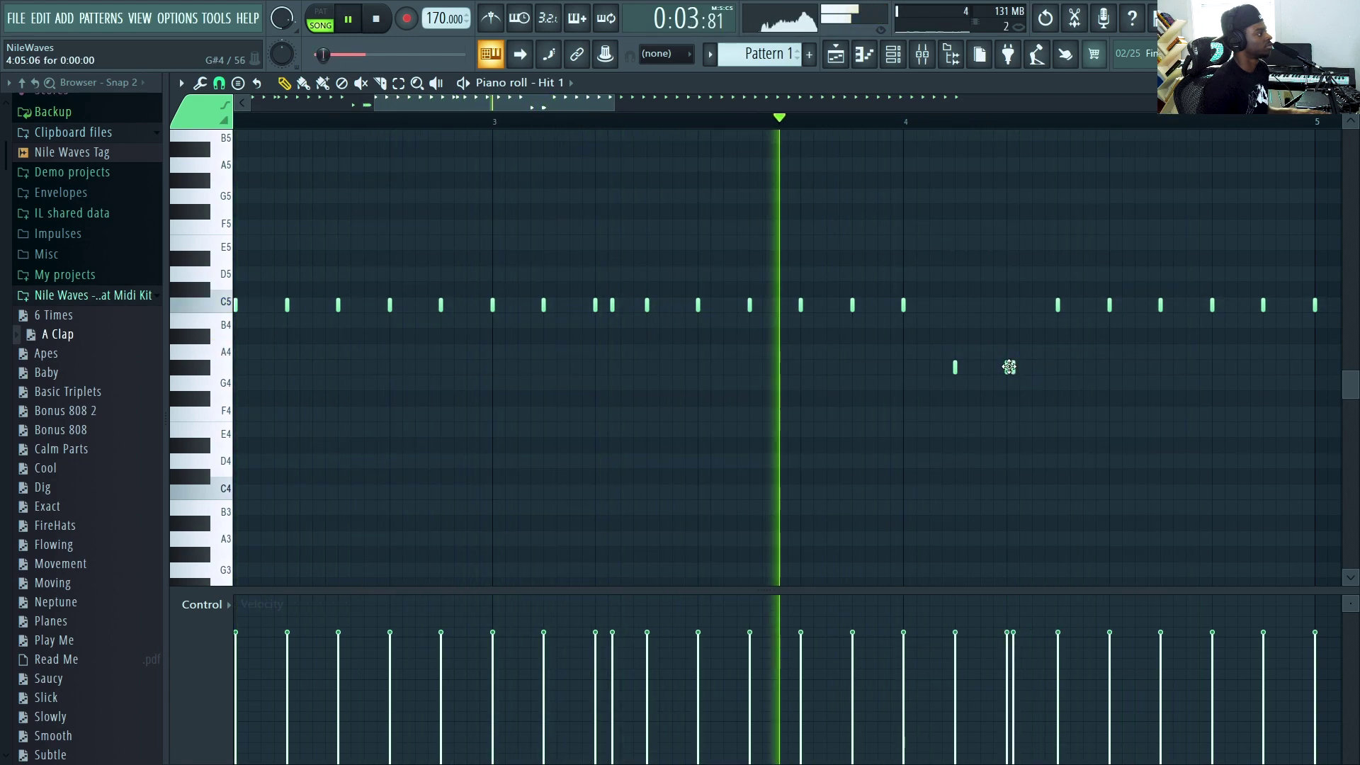
click(1020, 367)
click(1026, 368)
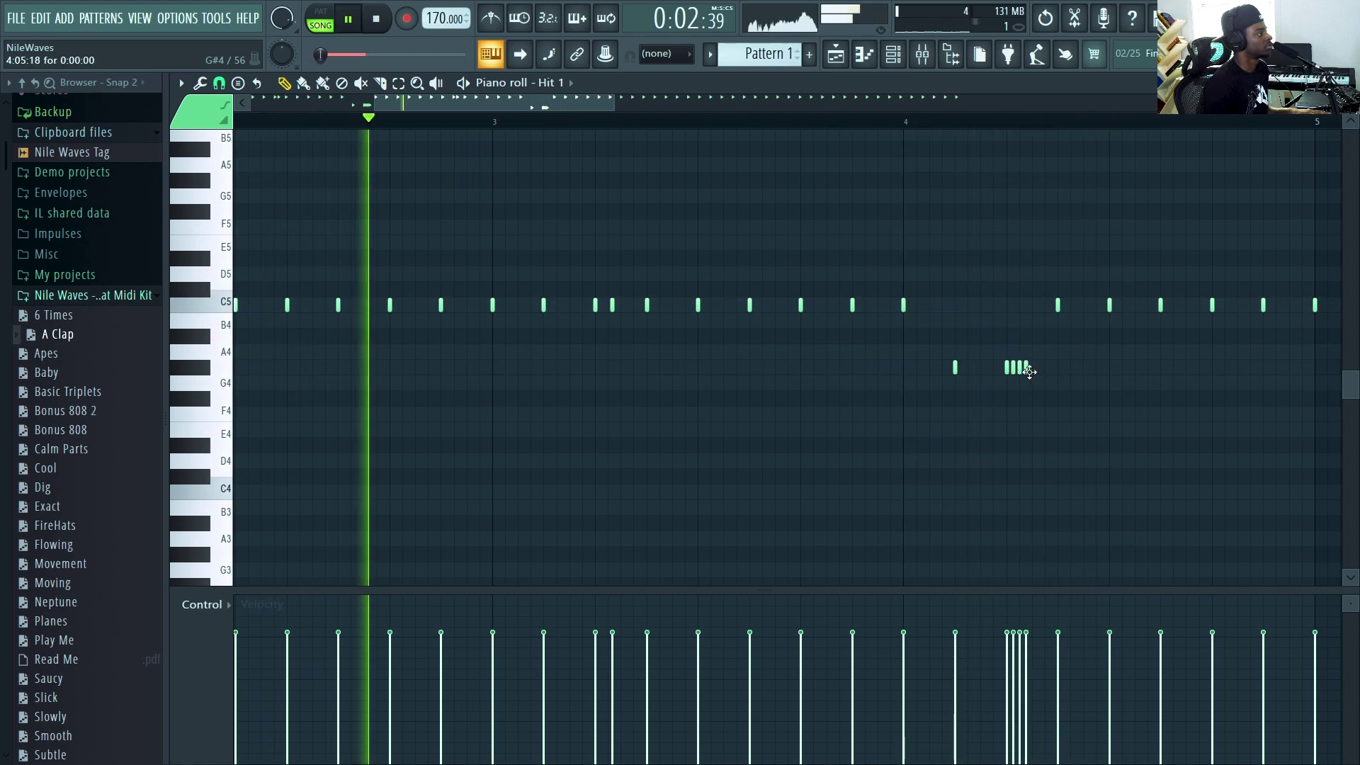
click(1046, 367)
right_click(1058, 304)
drag(1046, 367, 929, 376)
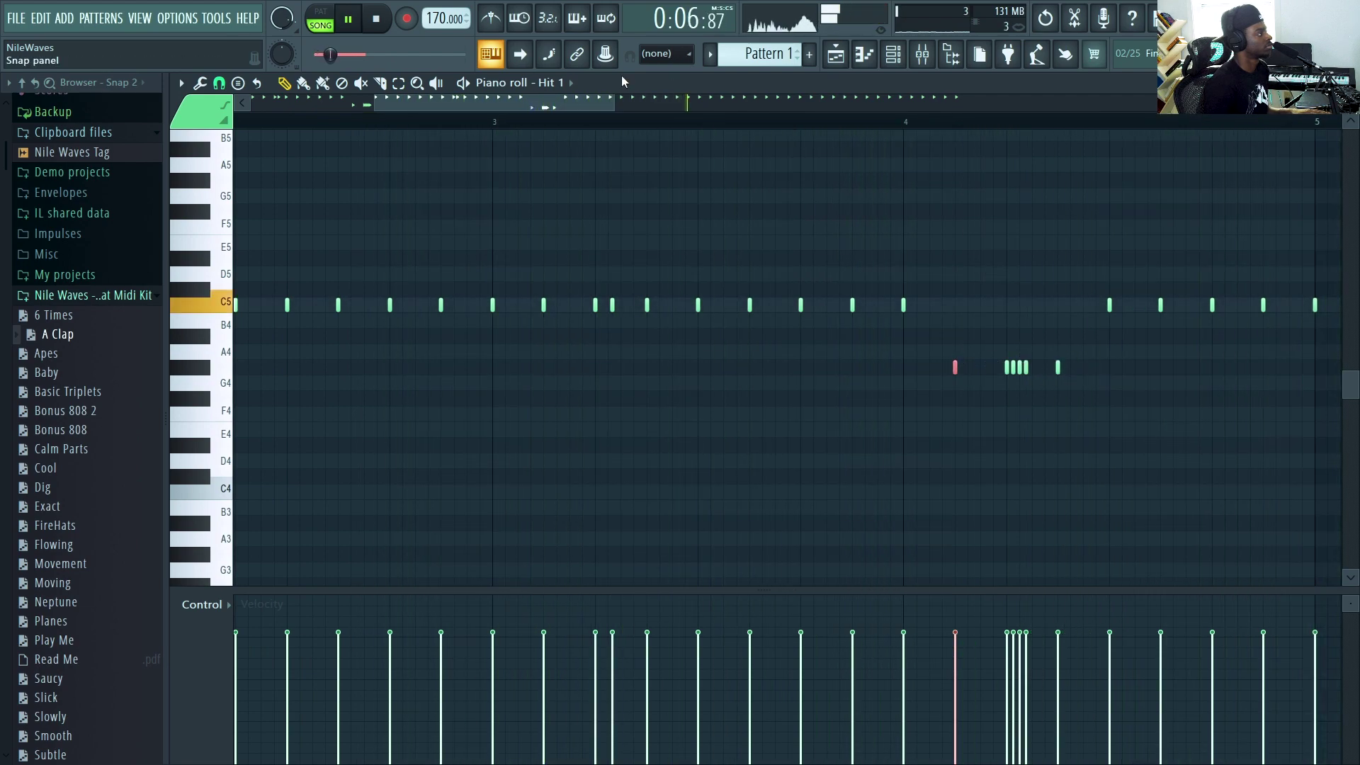
Delete all hat notes from bar 5 onward and stop playback
drag(610, 108, 1031, 108)
drag(1176, 326, 548, 290)
key(Delete)
key(space)
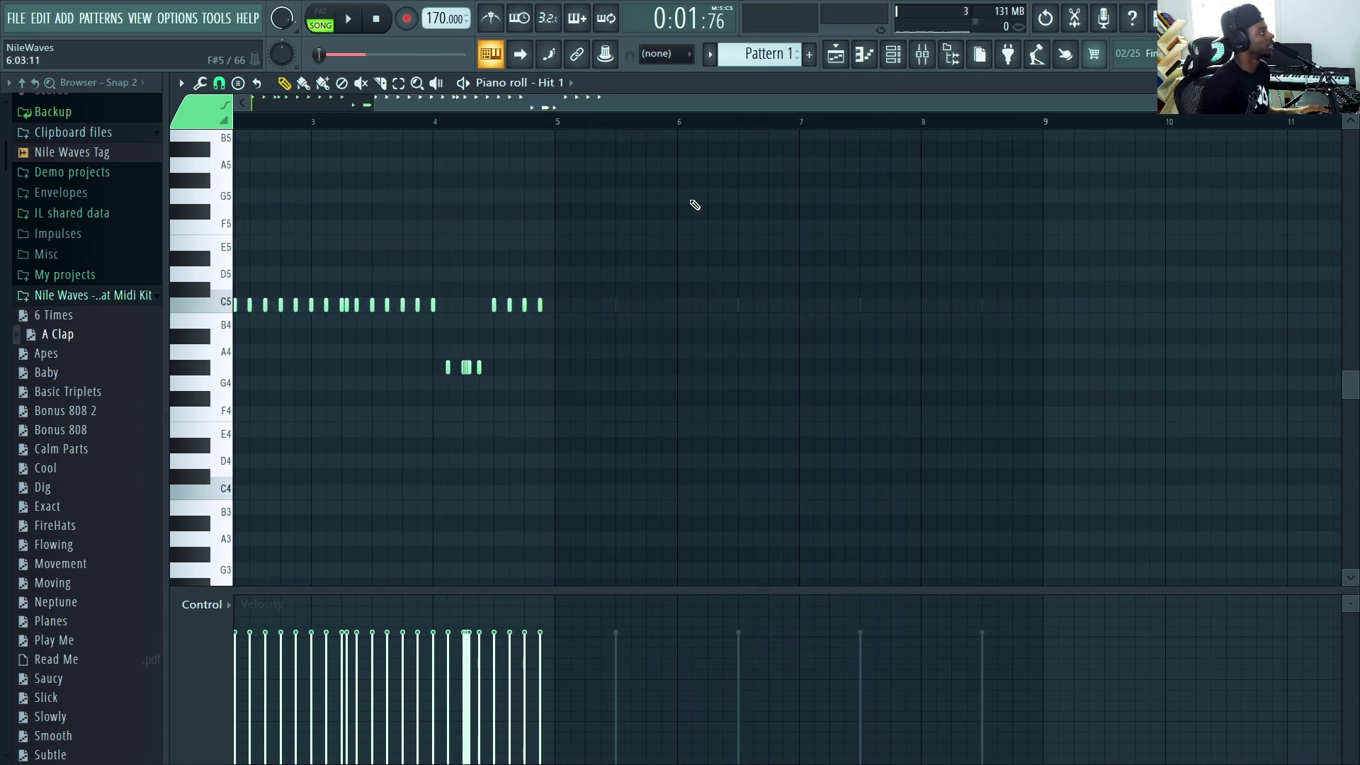
Duplicate the full four-bar hat pattern and align the copy to the start of bar 5
scroll(622, 121, up, 3)
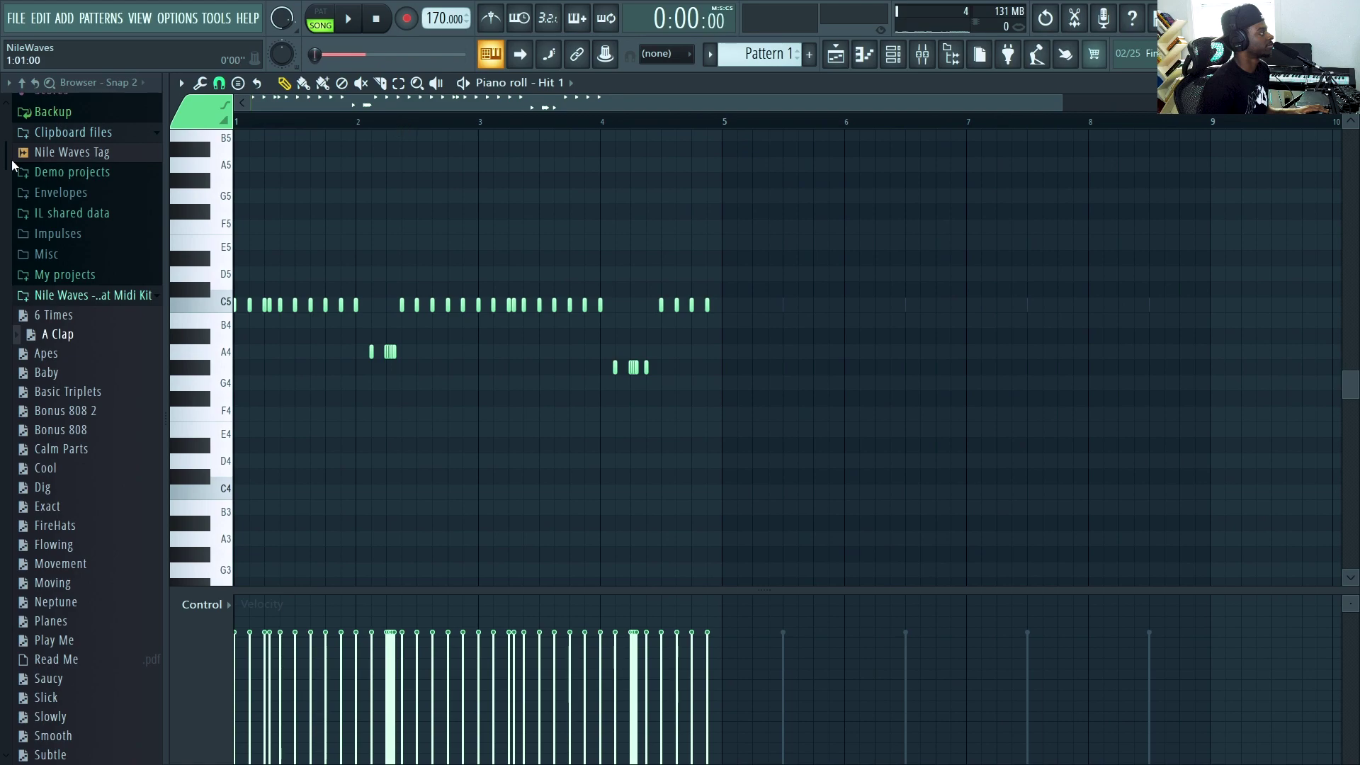
key(ctrl+a)
key(ctrl+b)
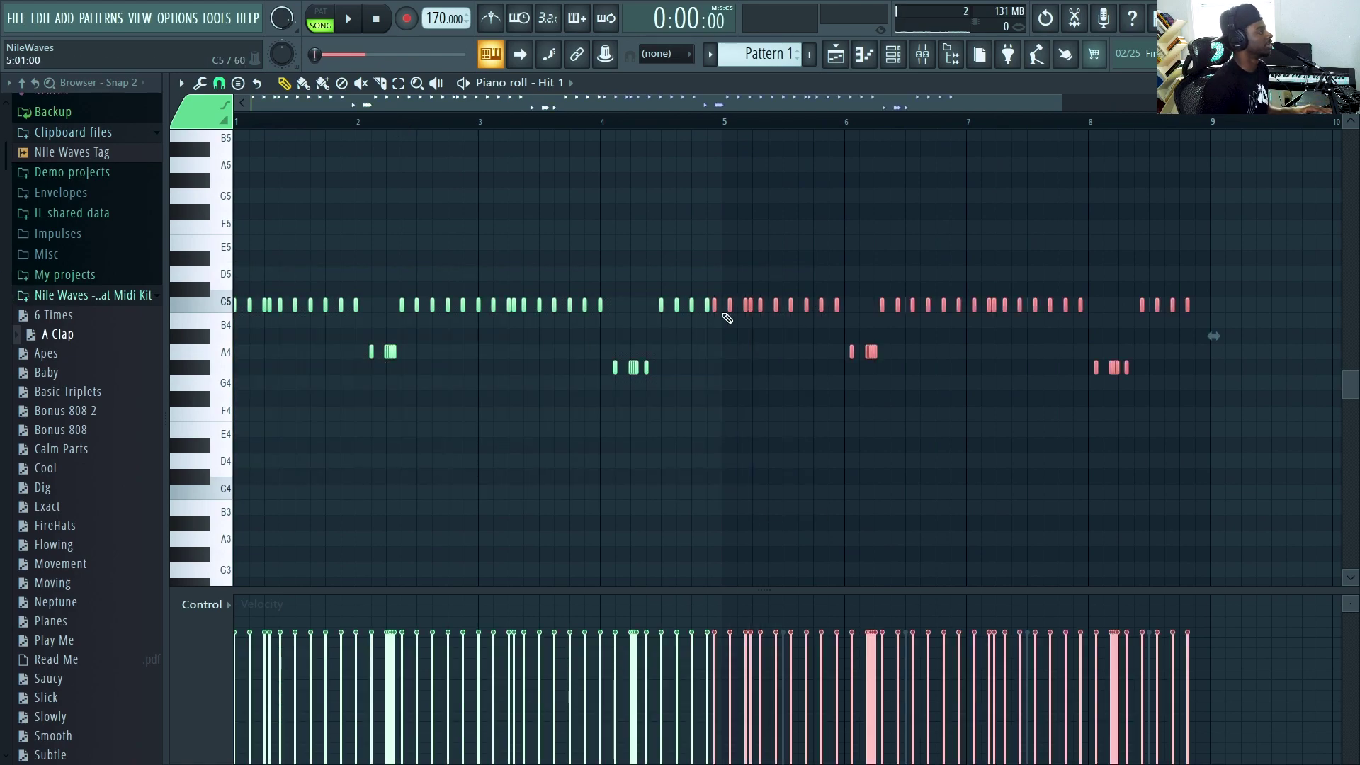
drag(730, 309, 736, 310)
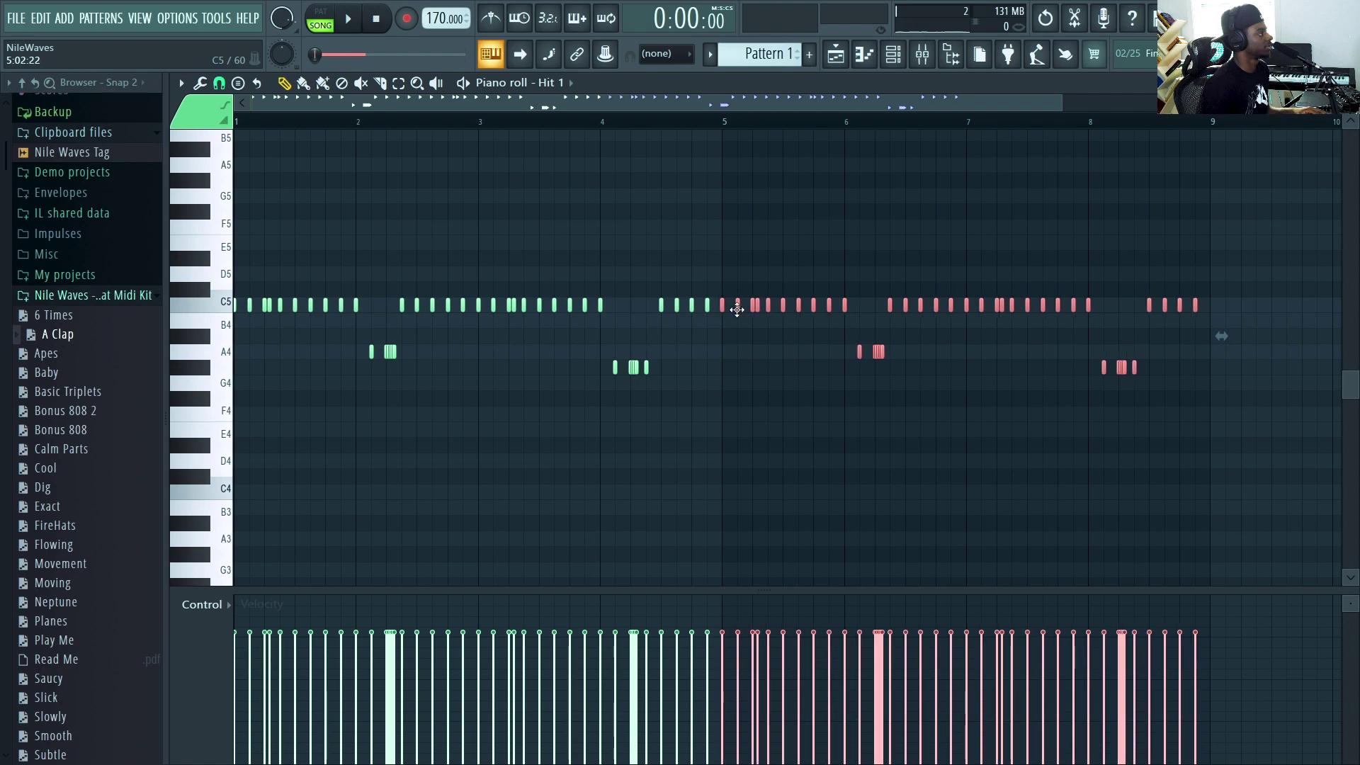
Bring up the channel rack and add REX SNARE 2 hits on steps 5, 15 and 19 while playing the song
click(840, 54)
click(894, 55)
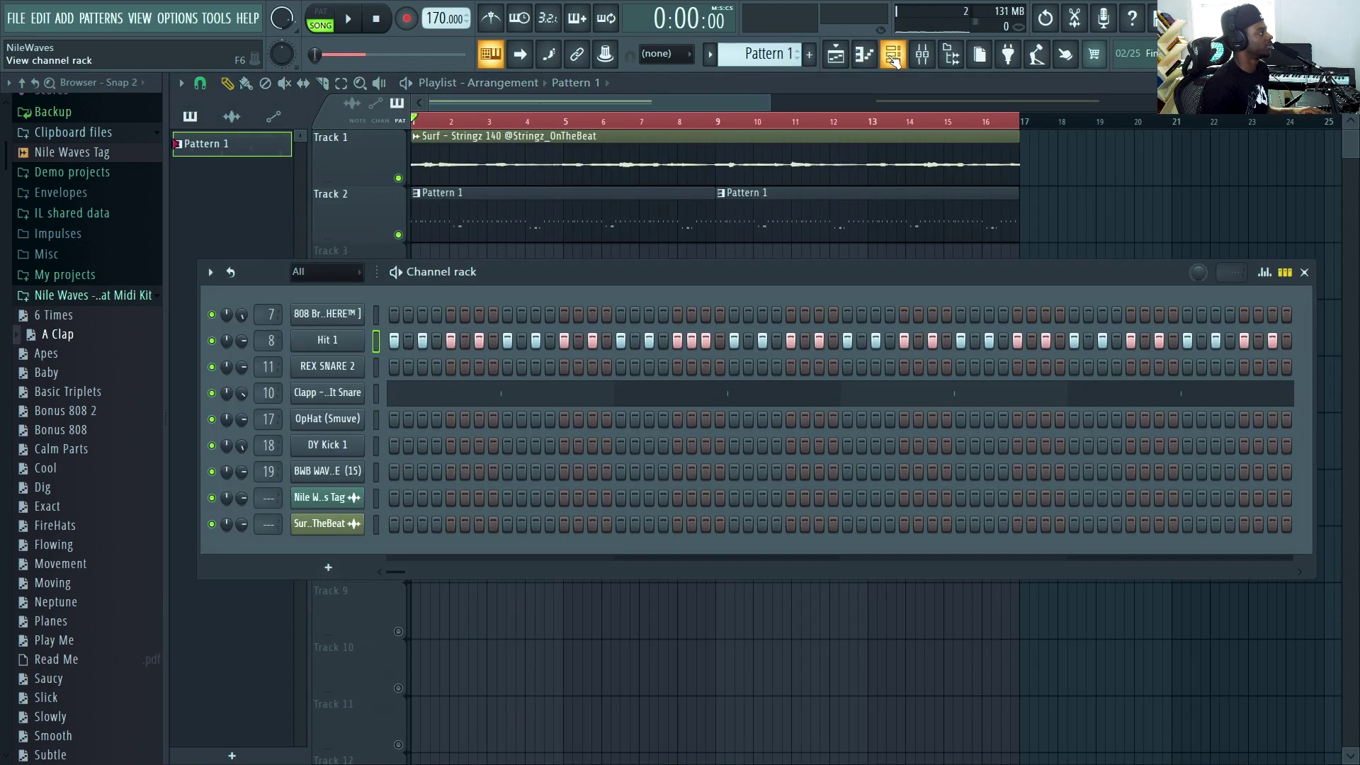
key(F6)
click(893, 57)
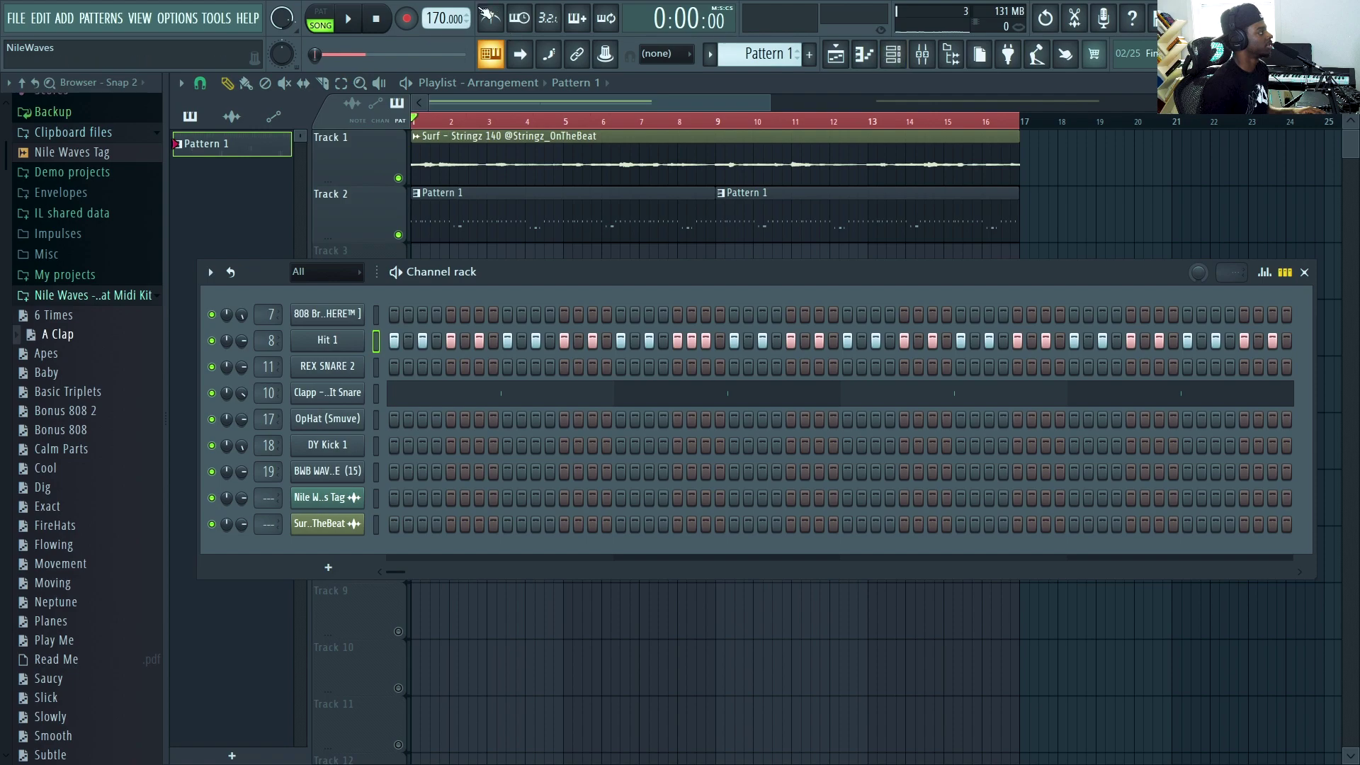
key(space)
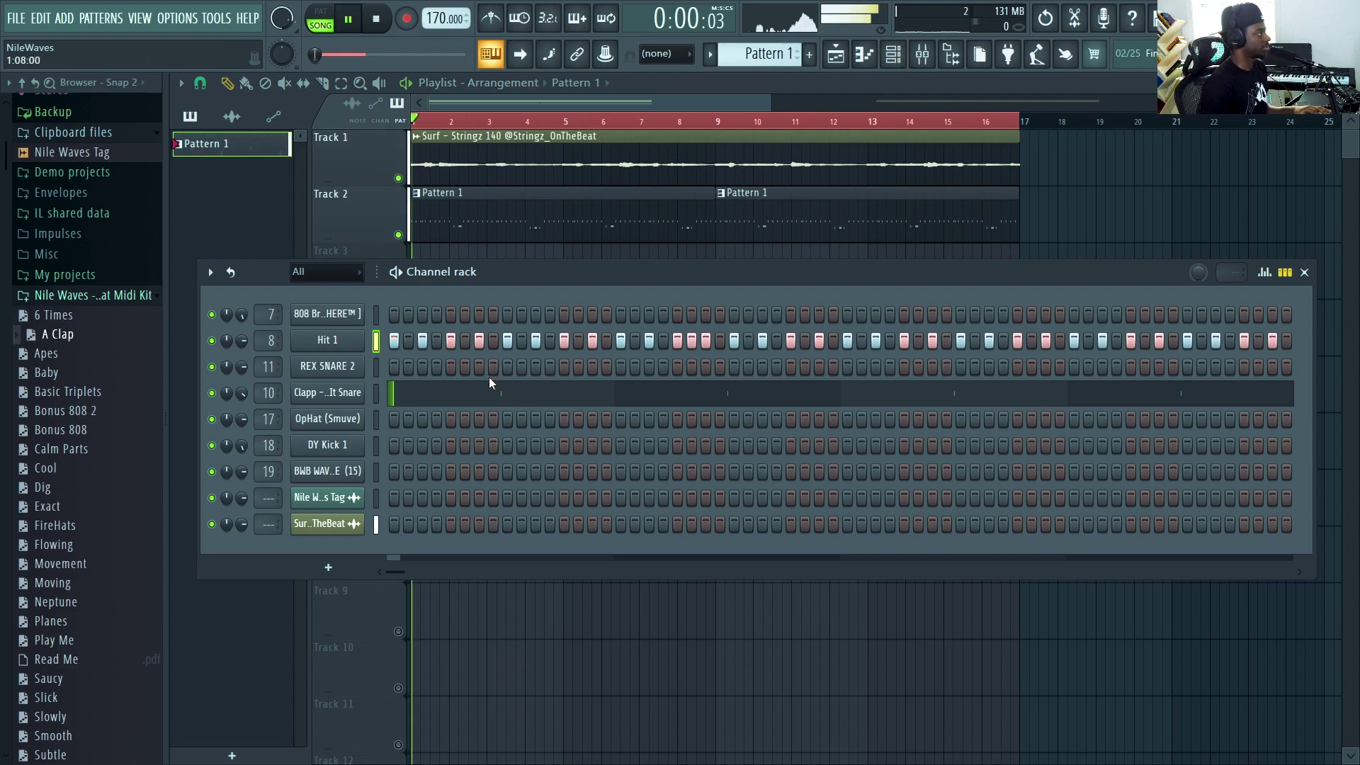
click(451, 366)
click(451, 367)
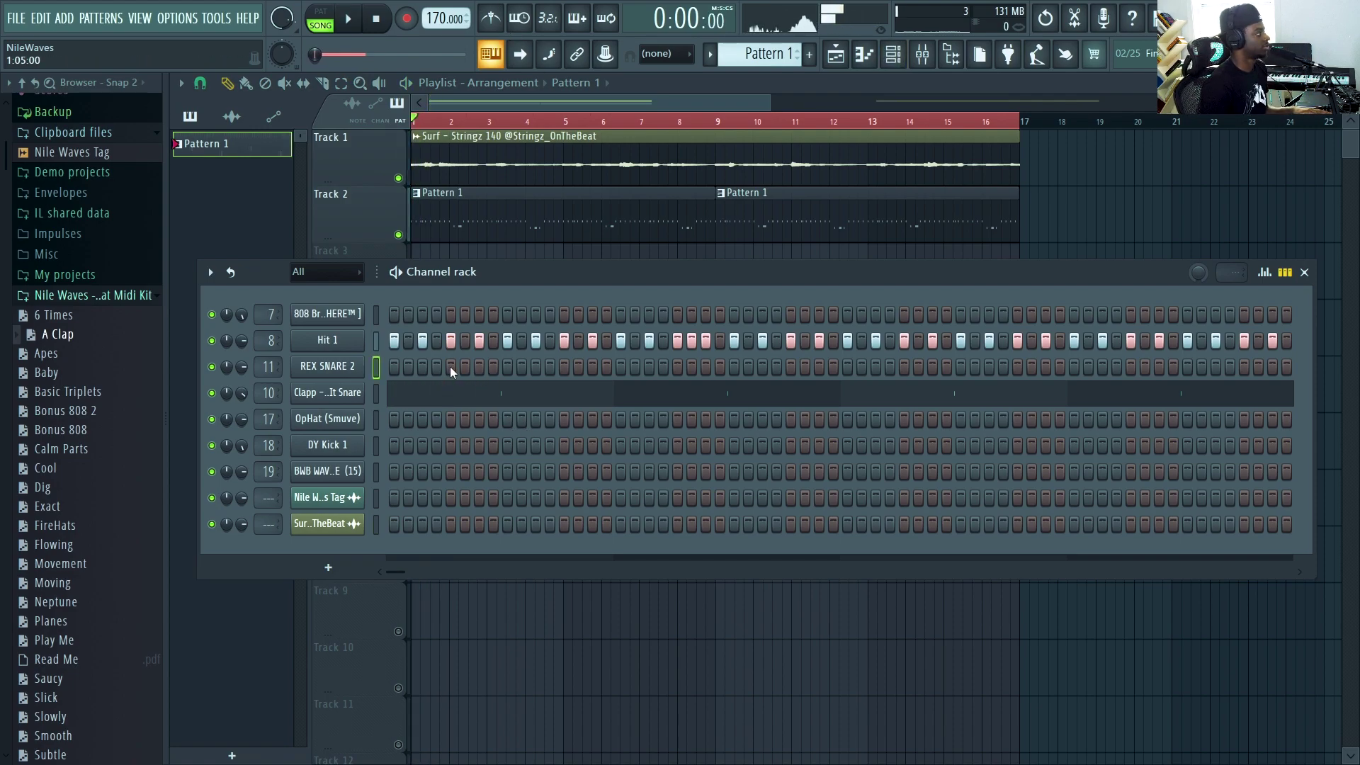
click(451, 366)
click(592, 366)
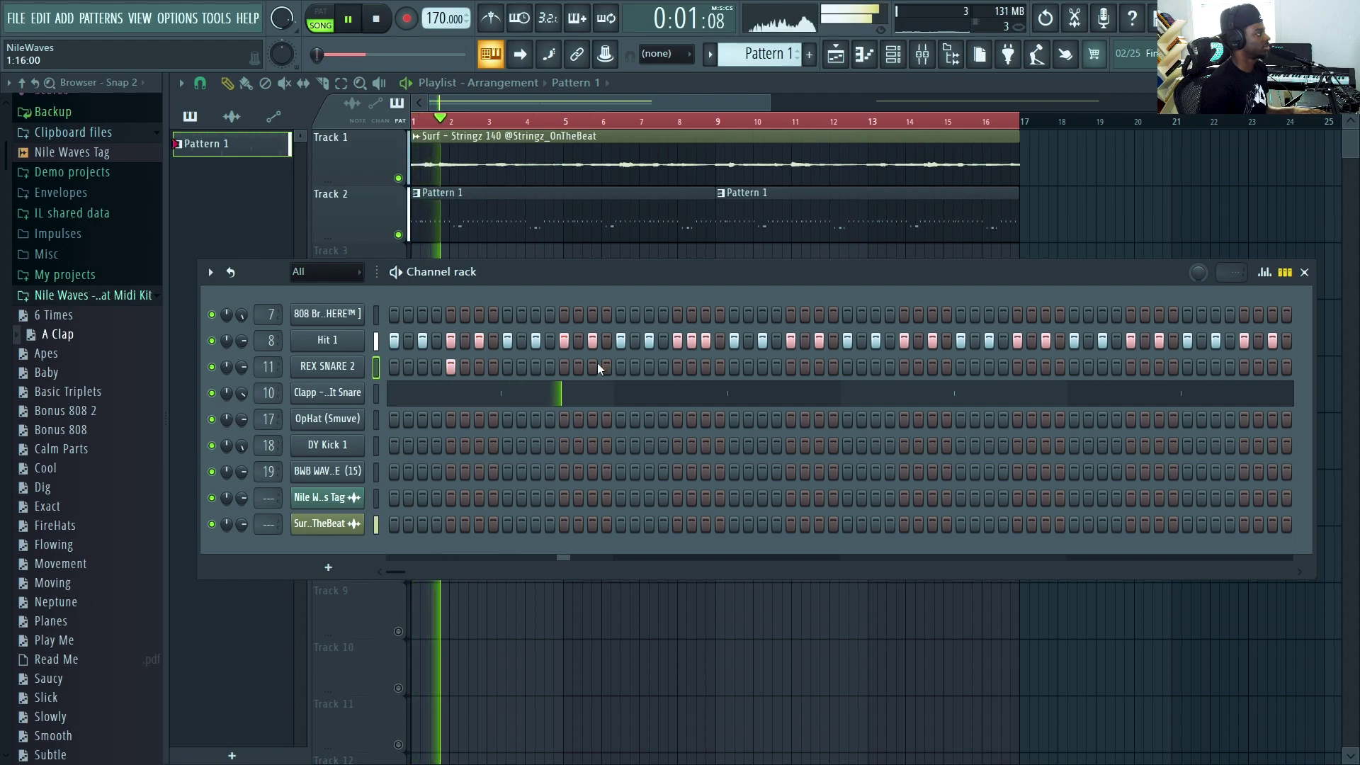
click(649, 366)
key(space)
key(space)
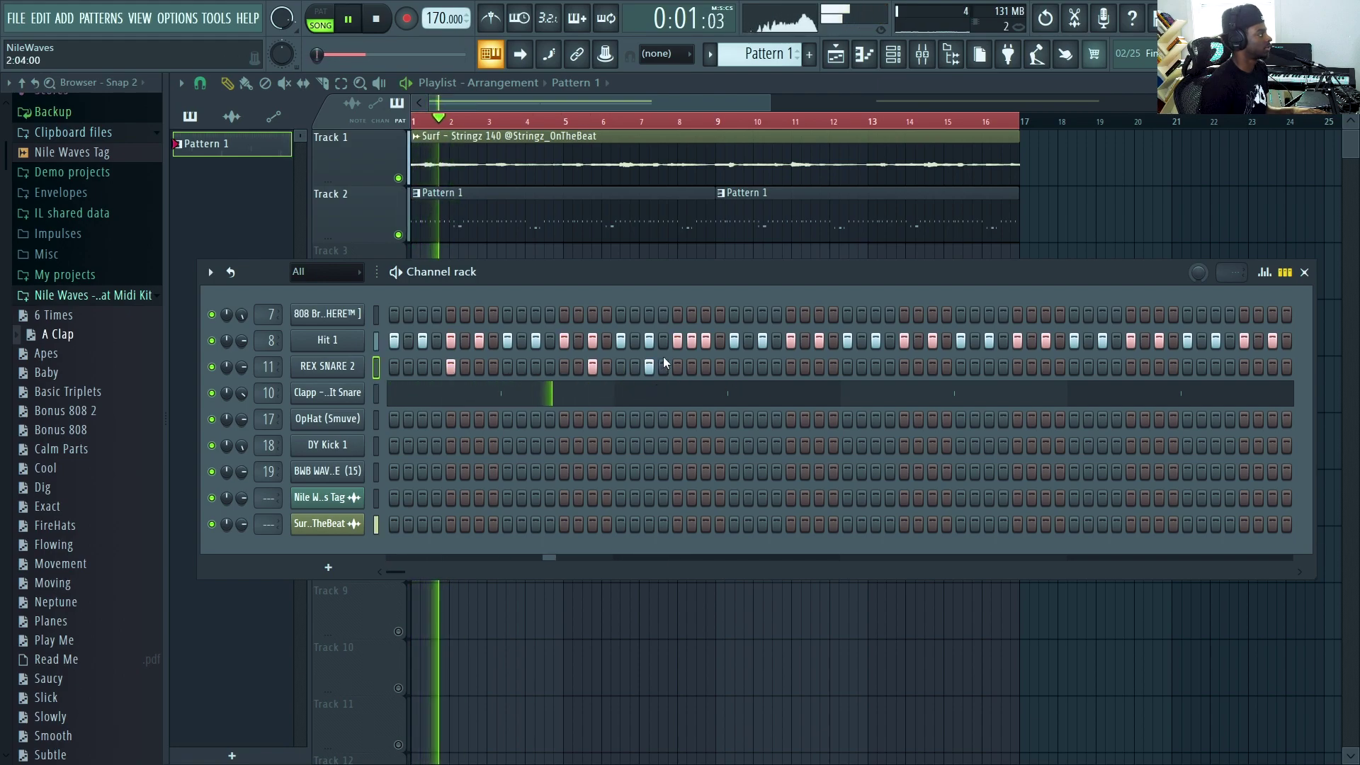
Add REX SNARE 2 hits on steps 37, 47 and 51
click(904, 366)
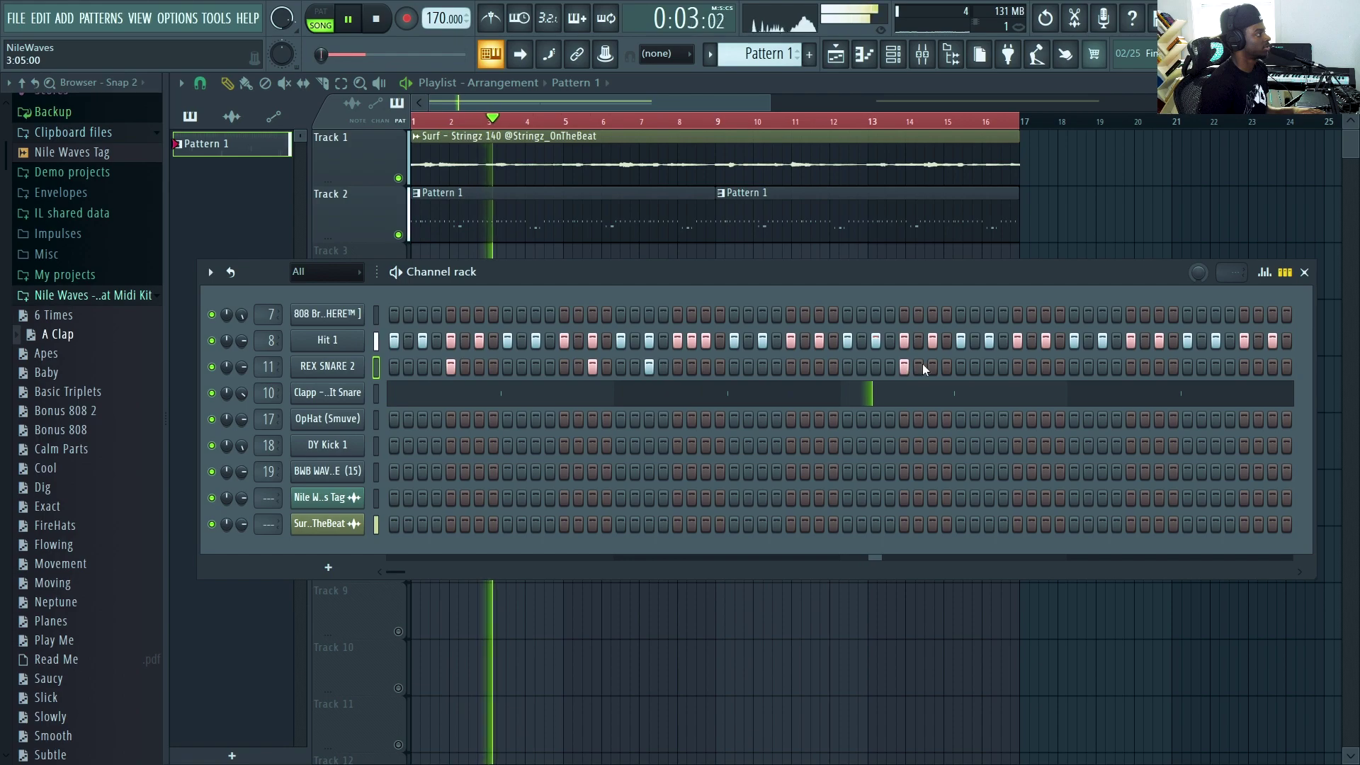
click(1046, 367)
click(1102, 366)
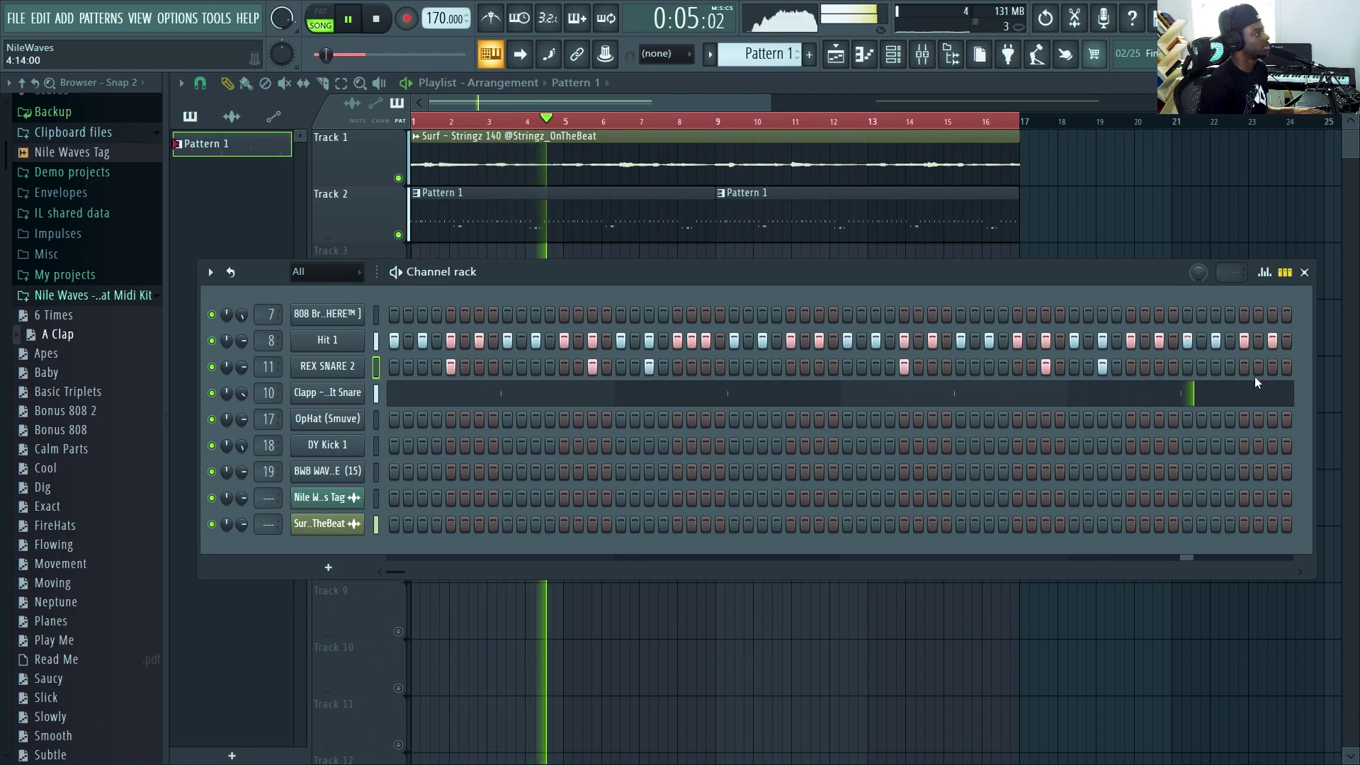
Duplicate the REX SNARE 2 notes to bar 5 in the piano roll, using an F5 anchor note at bar 1 for alignment
right_click(362, 364)
click(412, 365)
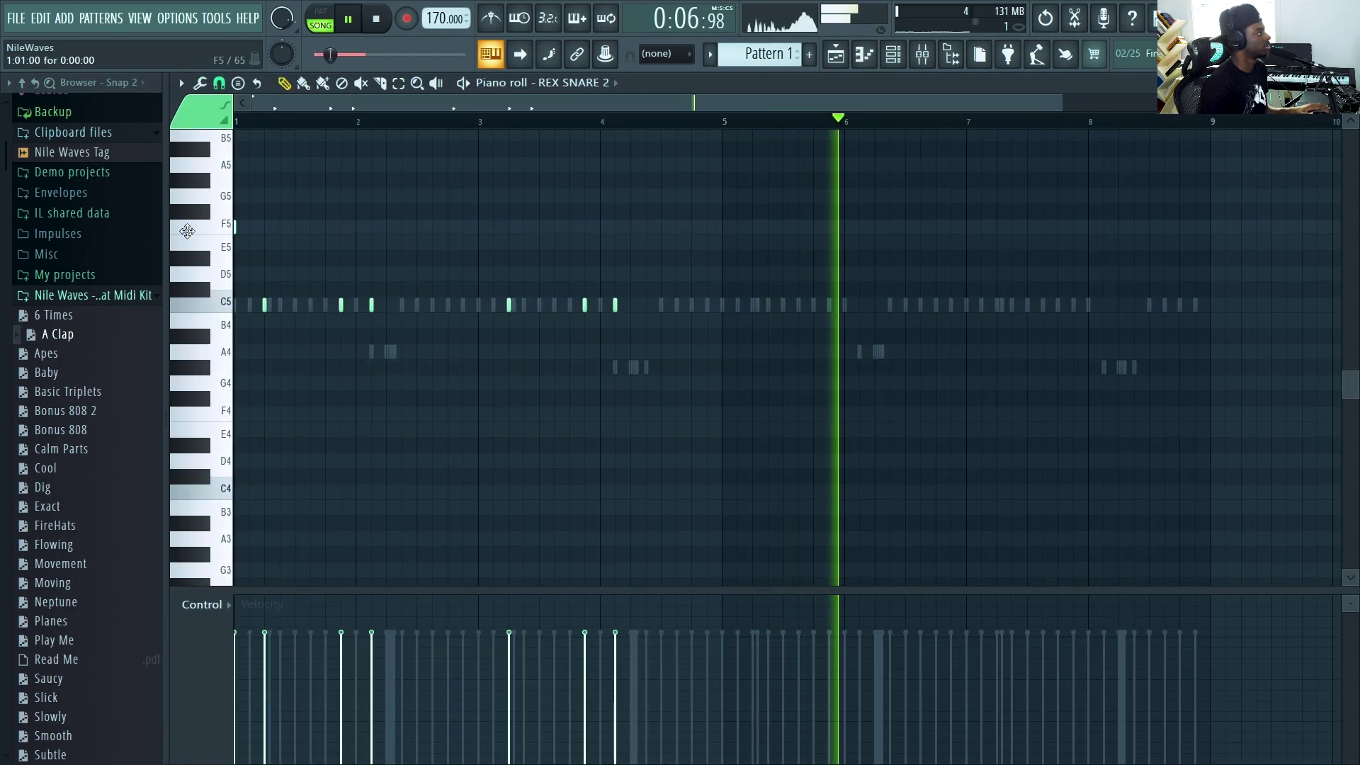
key(space)
drag(2, 140, 3, 141)
key(ctrl+b)
mouse_move(625, 227)
mouse_down()
mouse_move(45, 252)
mouse_move(656, 217)
mouse_move(721, 233)
mouse_up()
key(space)
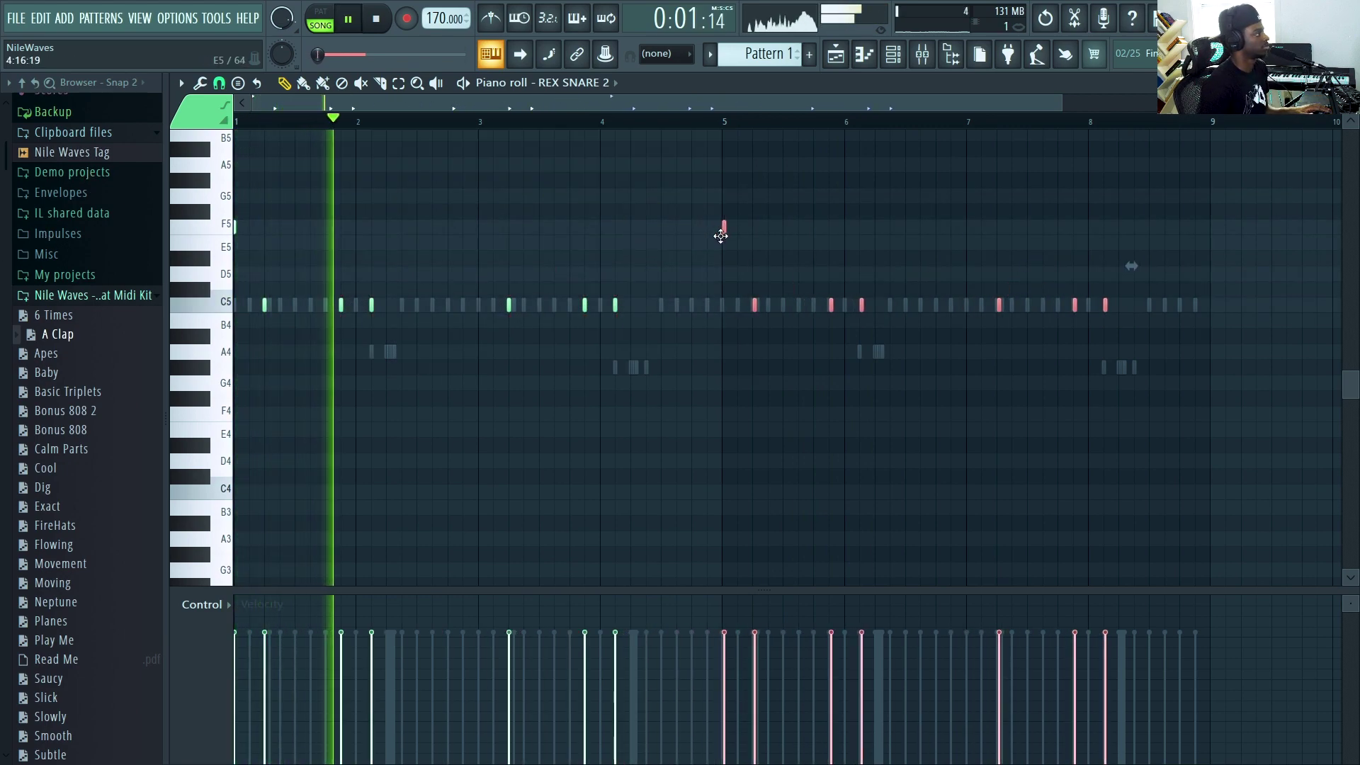
Delete the two F5 anchor notes at the starts of bars 1 and 5
drag(801, 249, 454, 193)
scroll(629, 306, up, 1)
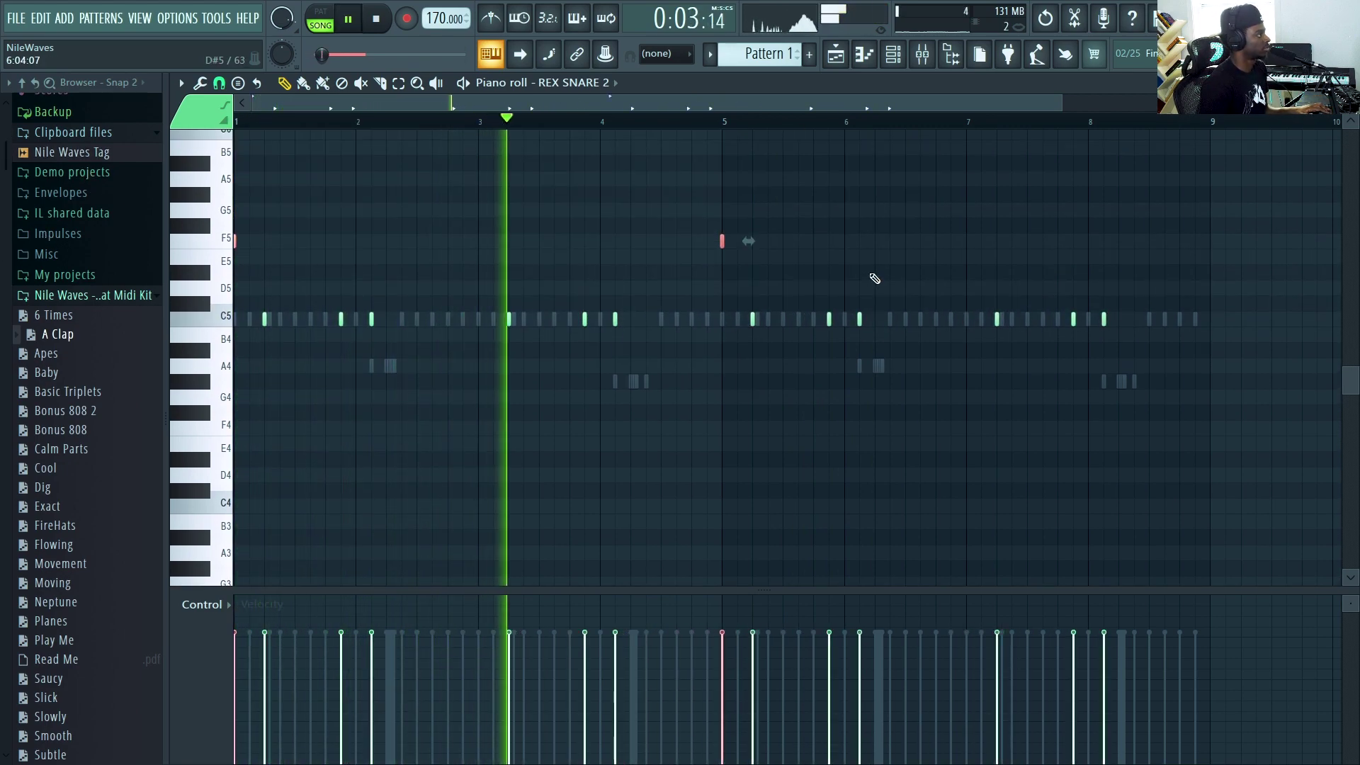
key(Delete)
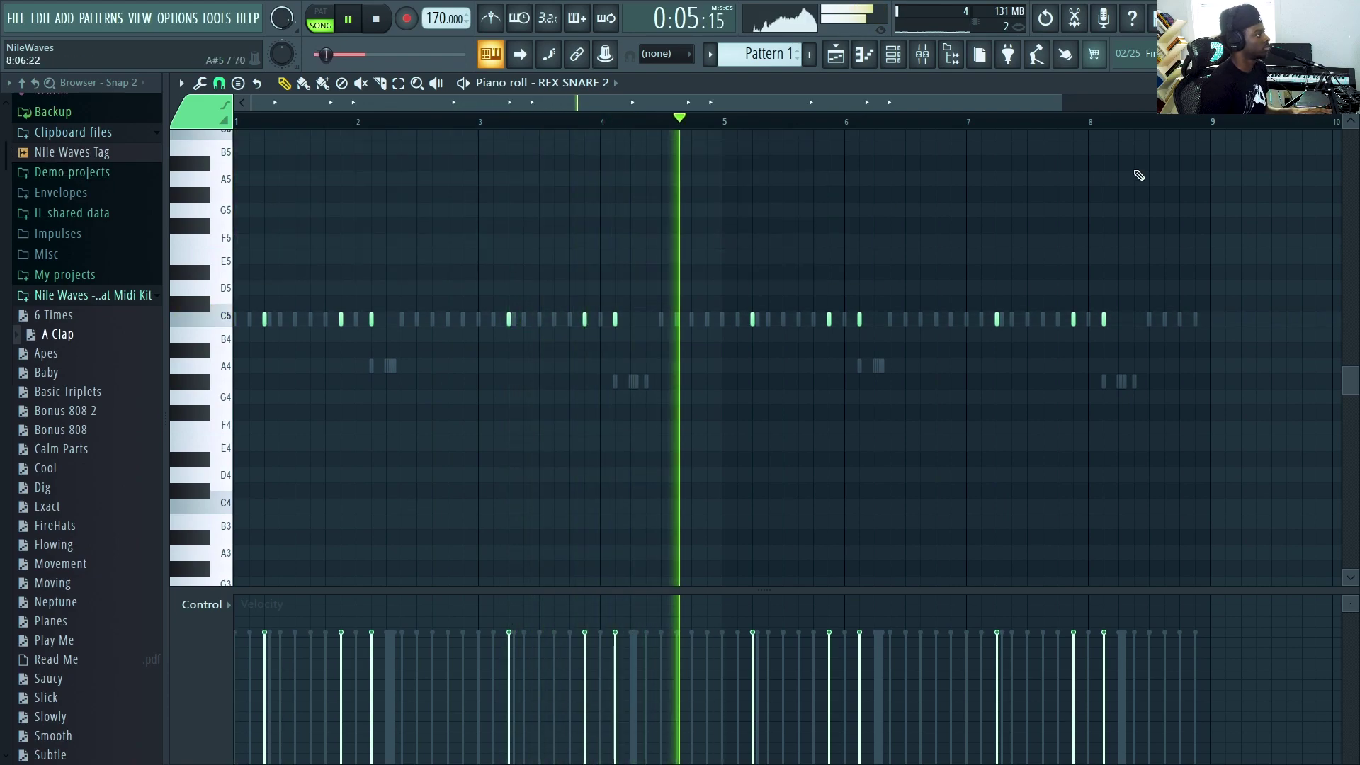
Preview the OpHat (Smuve) sample and add an open-hat hit on step 1 of its channel
click(895, 56)
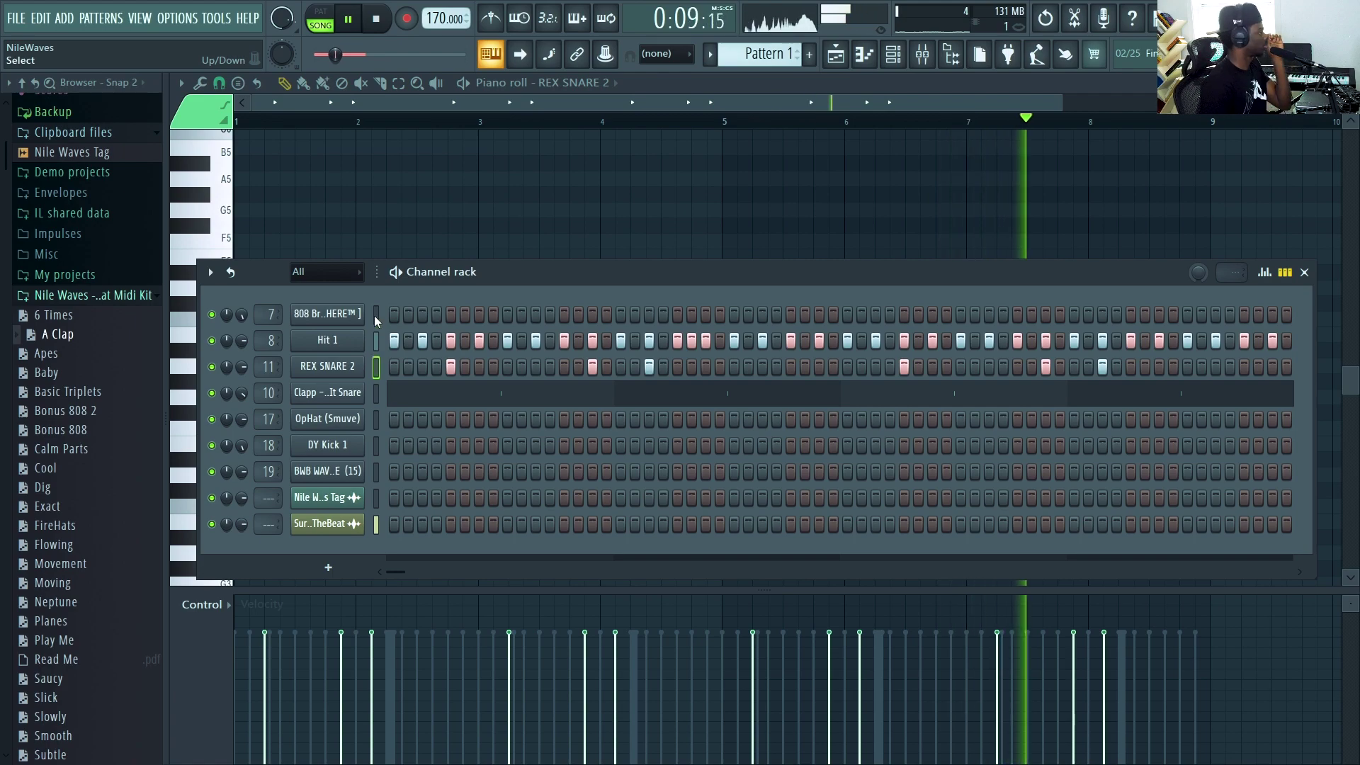
click(338, 420)
key(space)
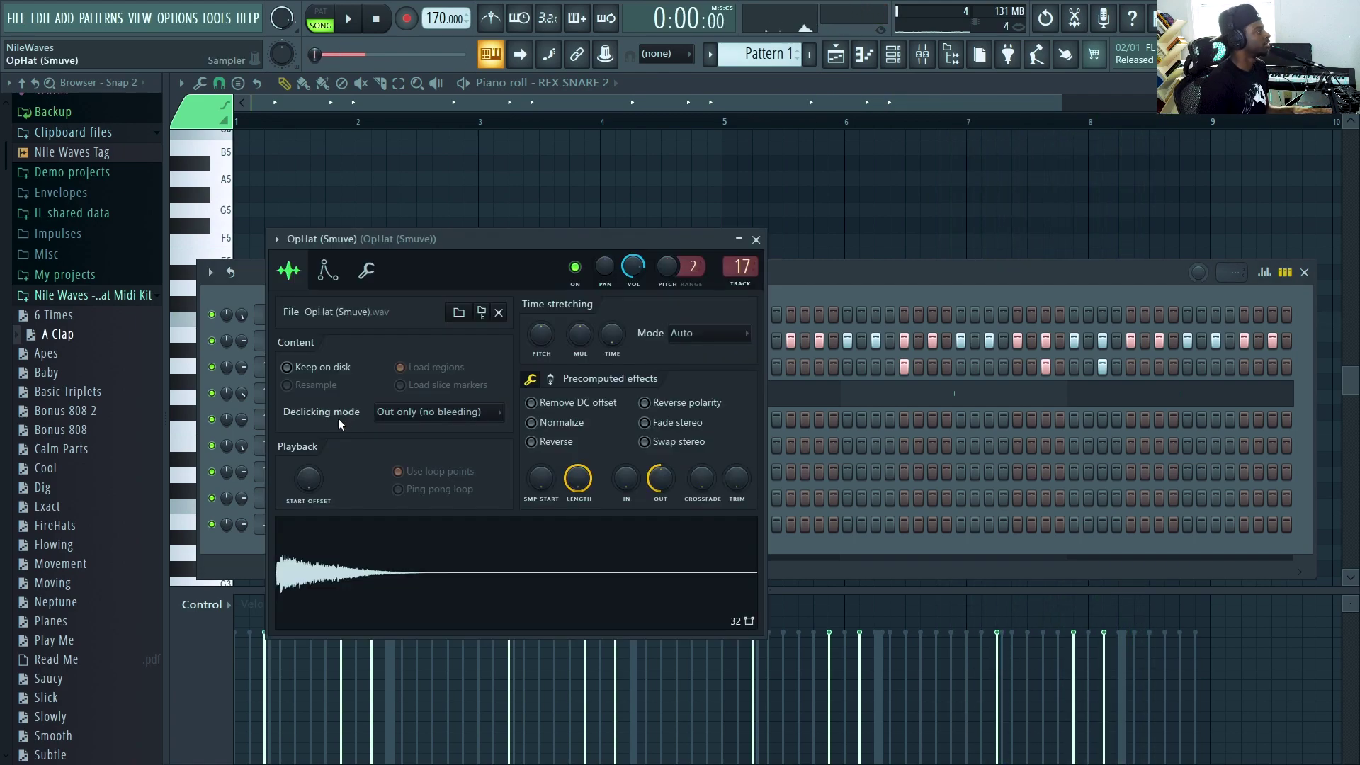
click(851, 299)
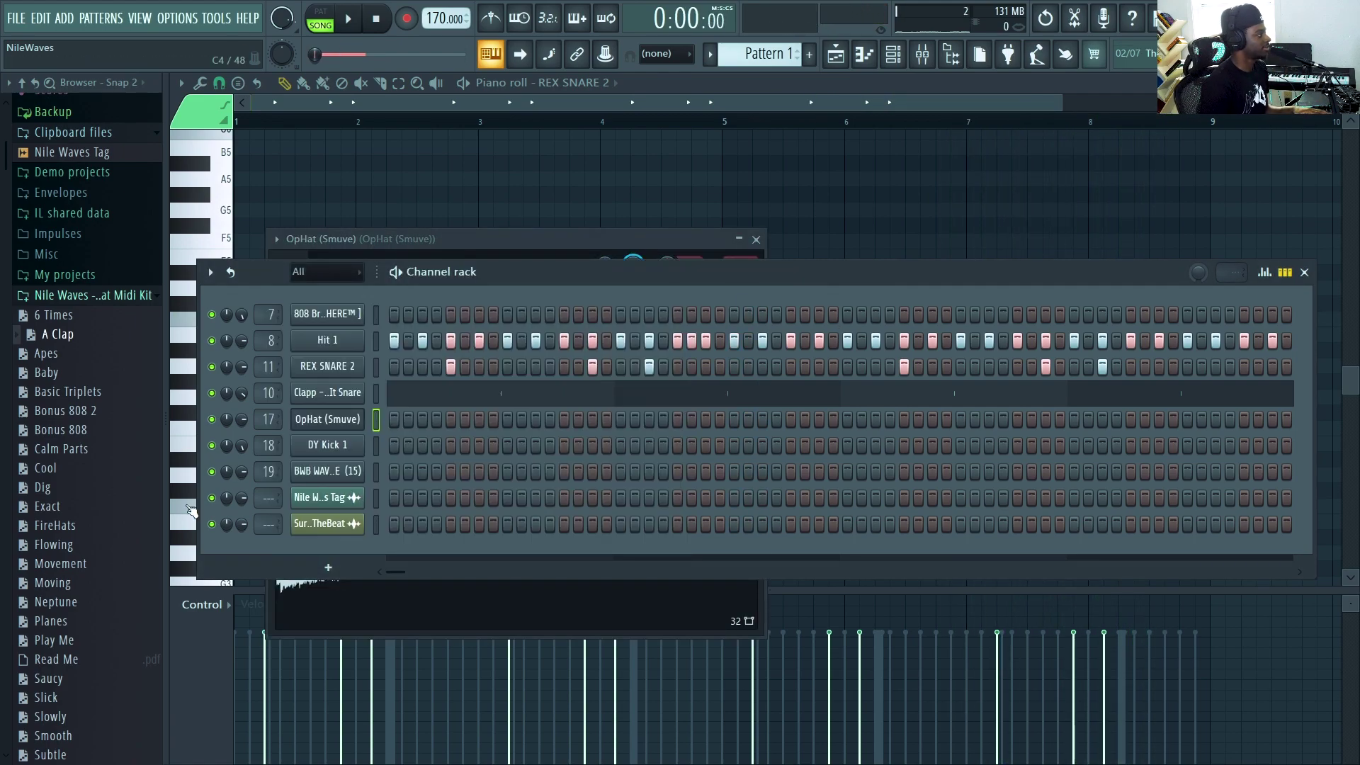
click(394, 420)
key(space)
click(676, 420)
click(646, 419)
click(676, 420)
click(650, 419)
key(space)
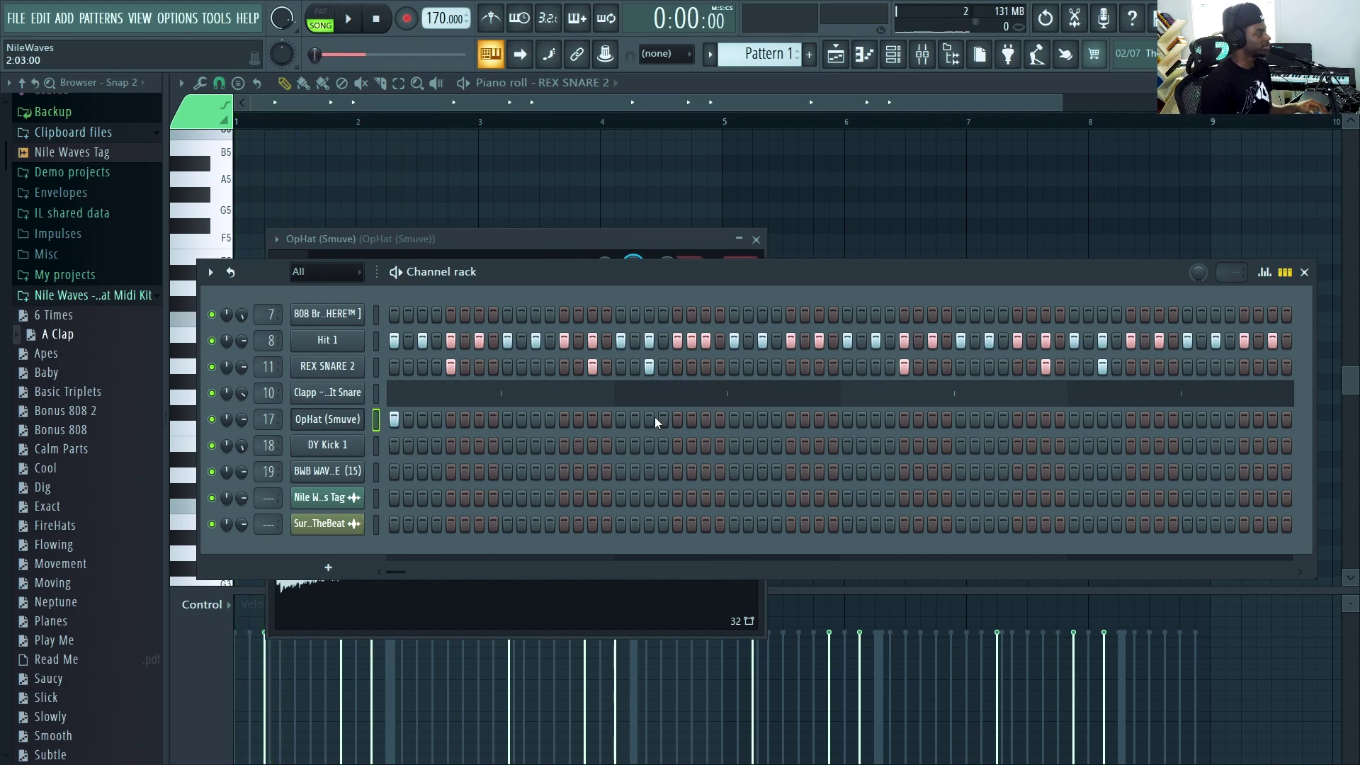
key(space)
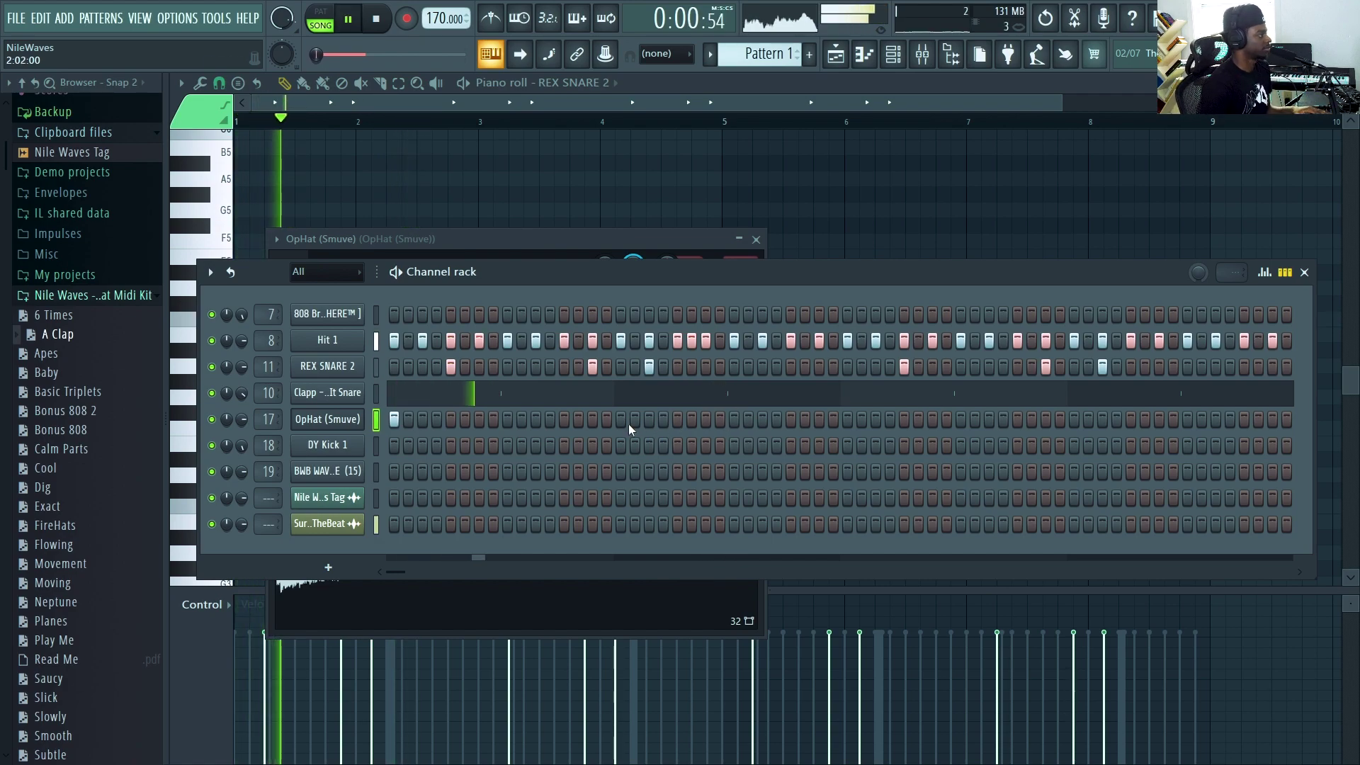
click(649, 420)
click(678, 419)
click(848, 420)
right_click(677, 420)
right_click(650, 419)
key(space)
right_click(847, 420)
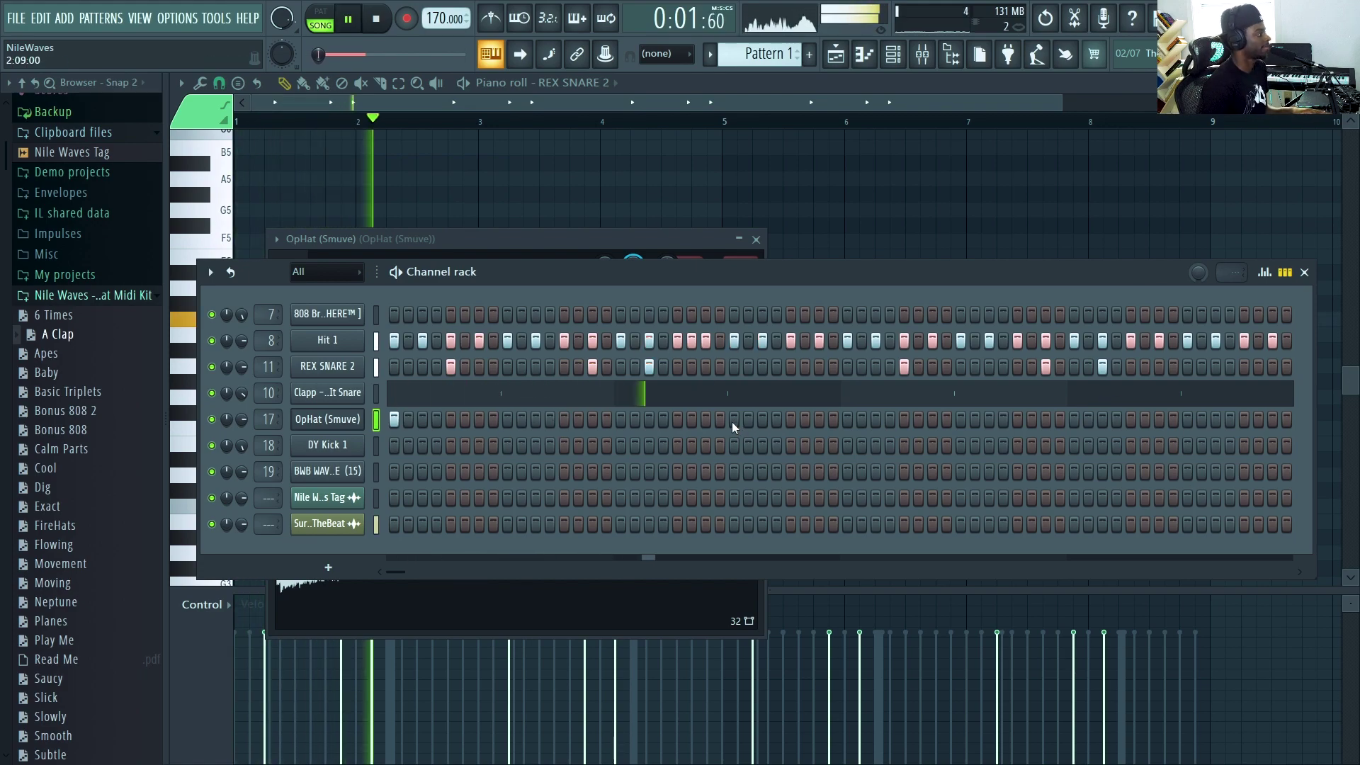
Add OpHat (Smuve) hits on steps 29 and 33 and open the channel in the piano roll
click(789, 420)
click(847, 418)
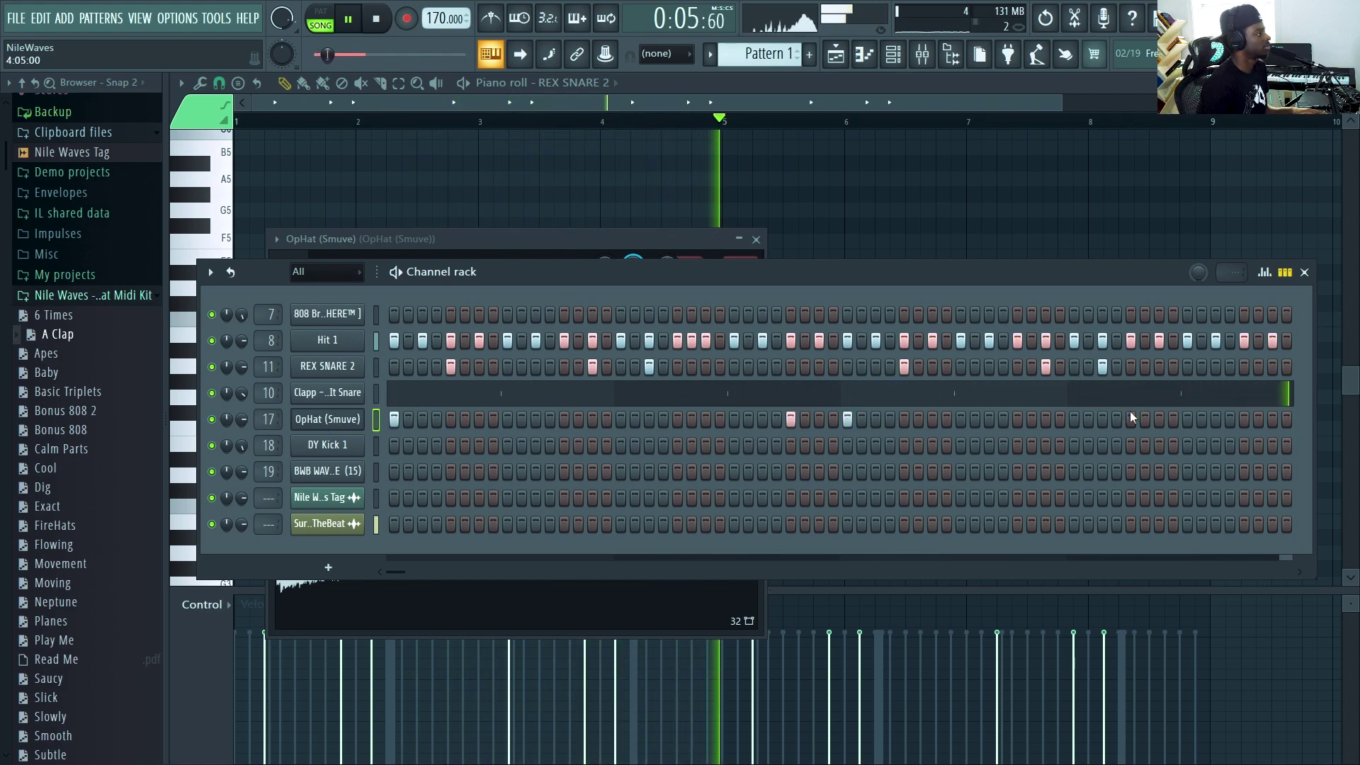
right_click(327, 419)
click(417, 418)
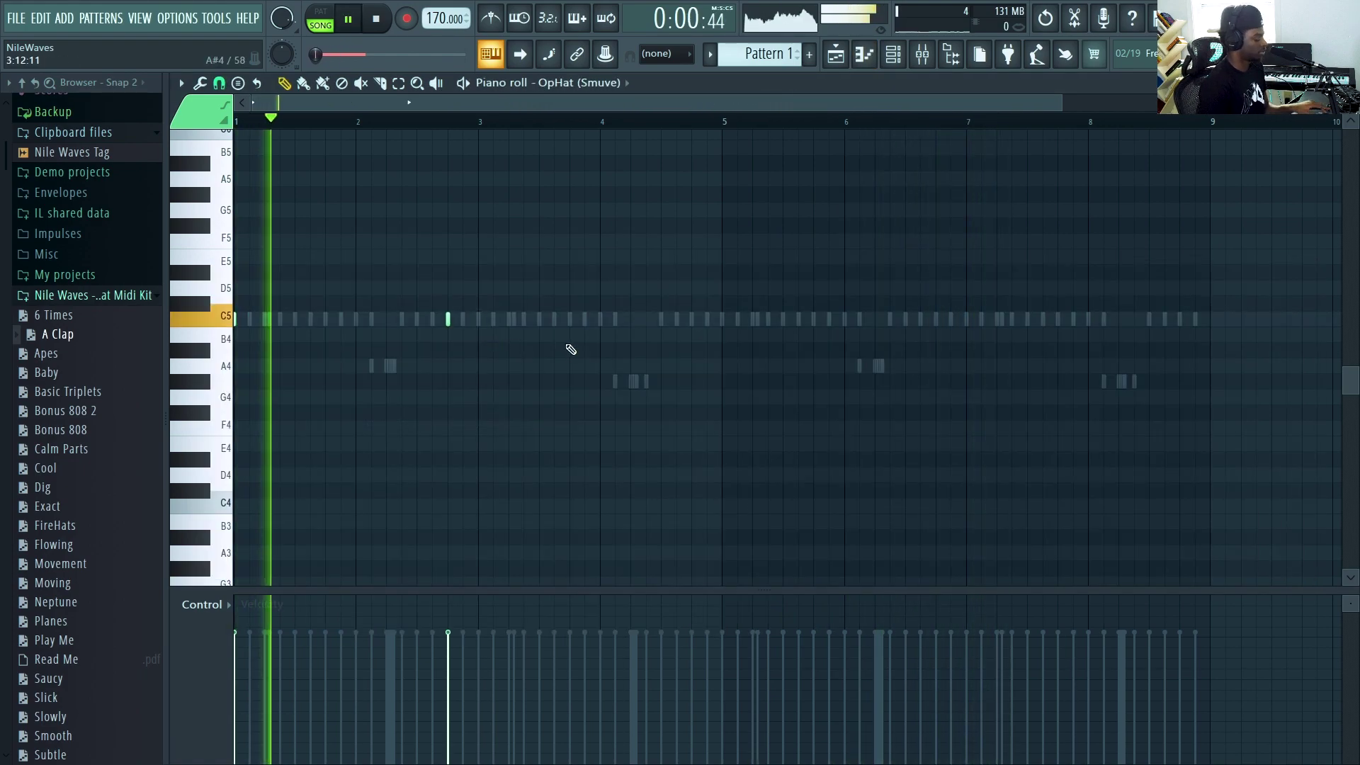
Duplicate the first two open-hat notes to start at bar 3, and the resulting four-bar pattern to start at bar 5
drag(455, 318, 481, 319)
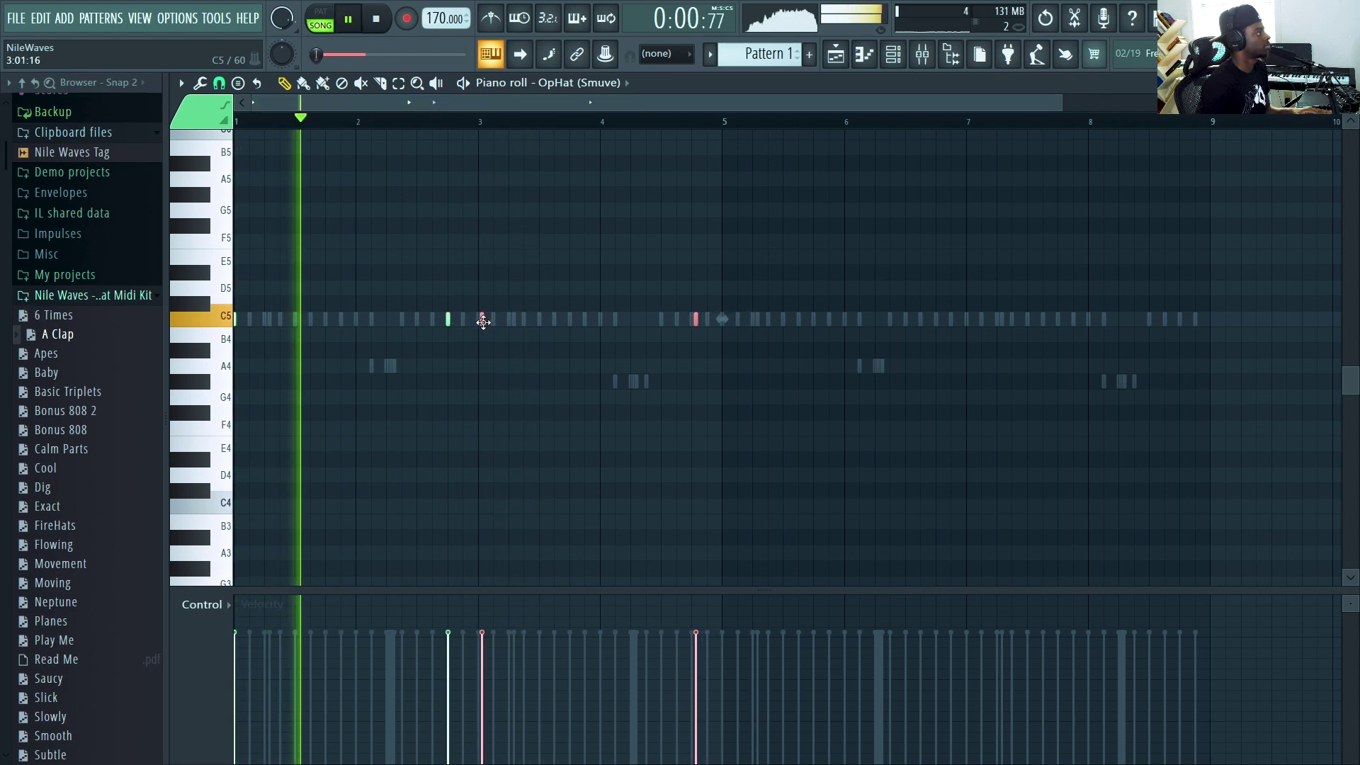
drag(481, 322, 479, 321)
drag(685, 329, 921, 376)
key(ctrl+a)
key(ctrl+b)
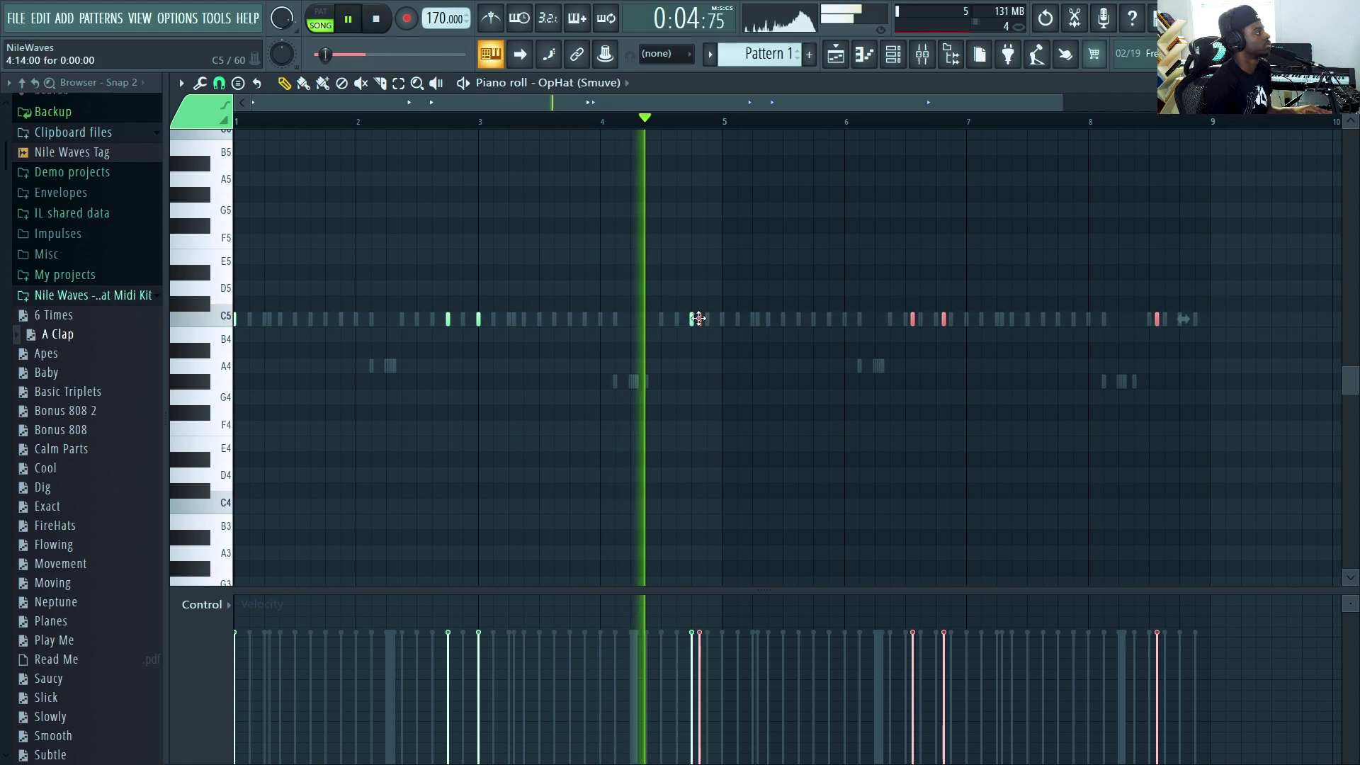
drag(719, 320, 659, 320)
Replace the last open-hat notes in bars 4 and 8 with C5 notes on the second beat of each bar
right_click(1179, 319)
click(1125, 323)
drag(1124, 322, 1121, 323)
right_click(659, 319)
click(629, 322)
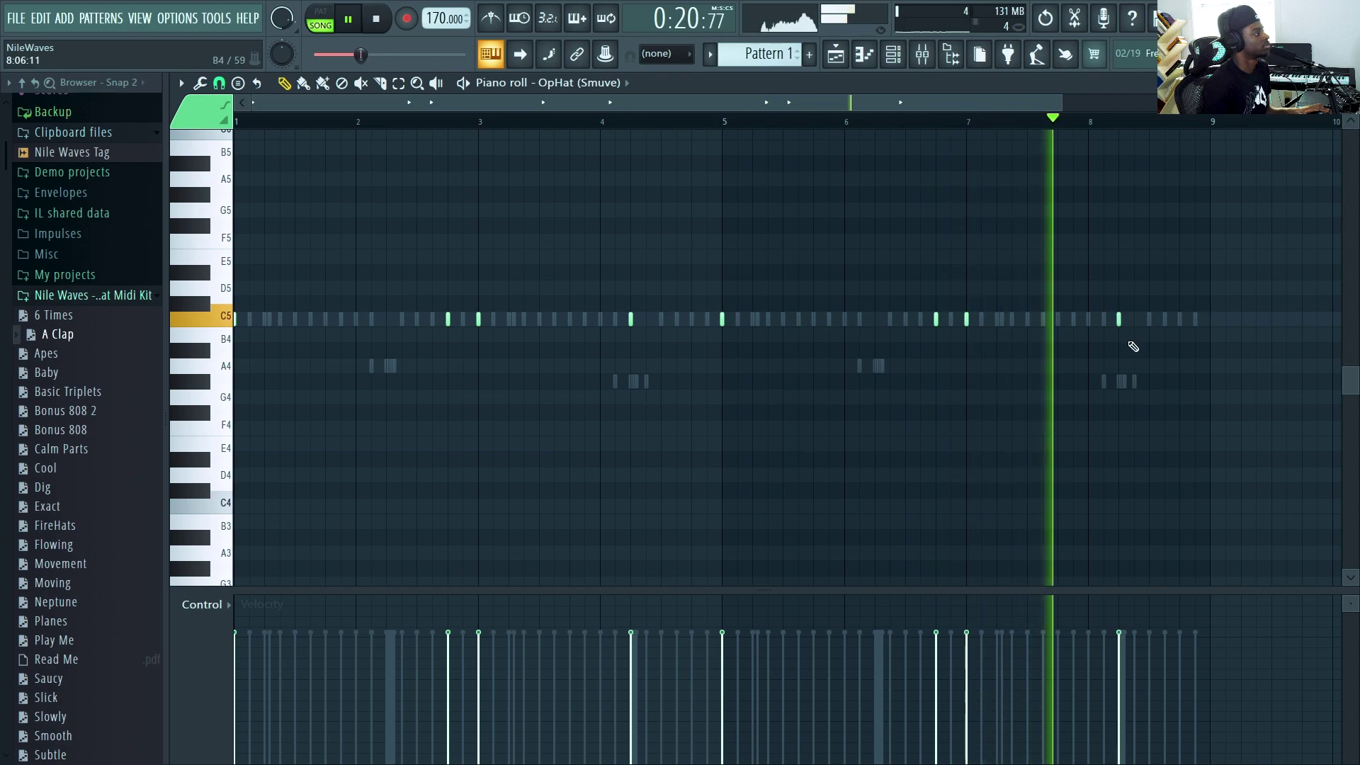
Check the track levels in the mixer, bring back the channel rack and stop playback
key(F9)
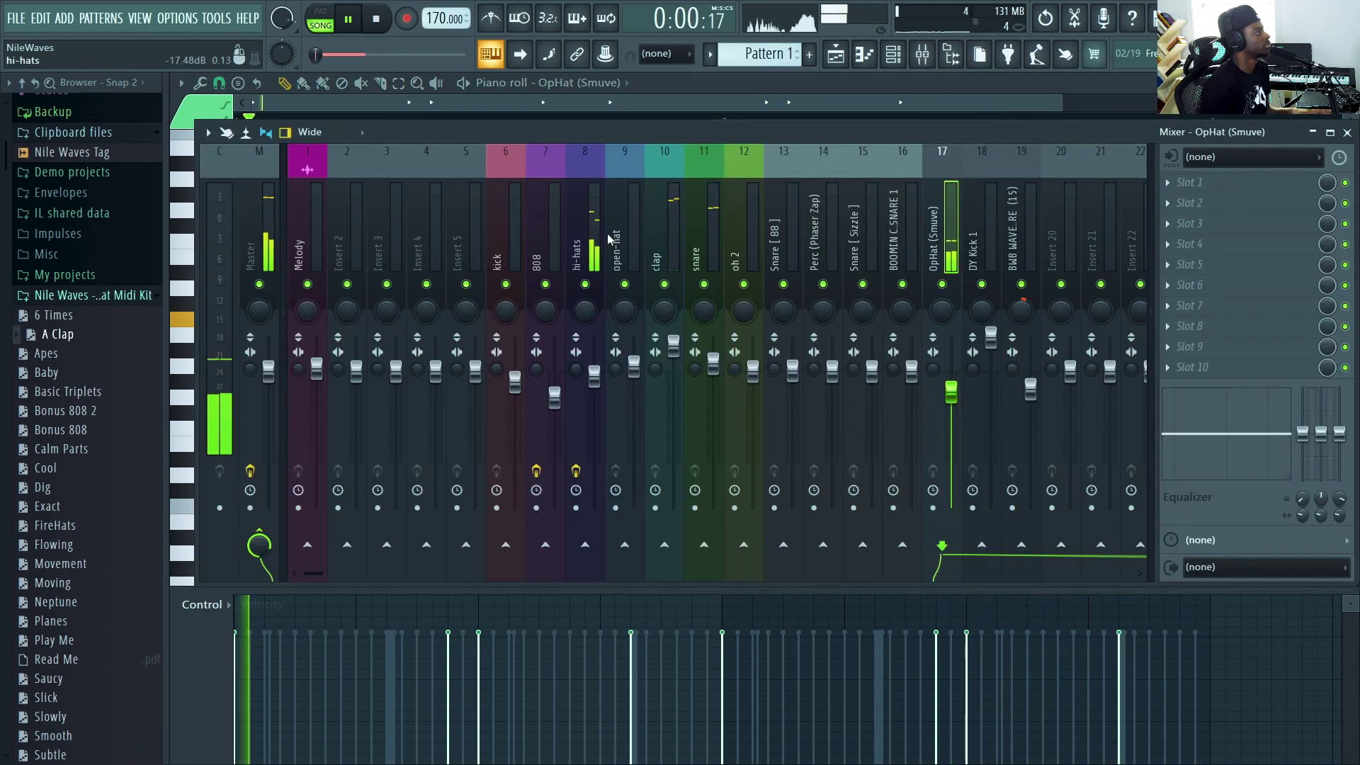
click(912, 54)
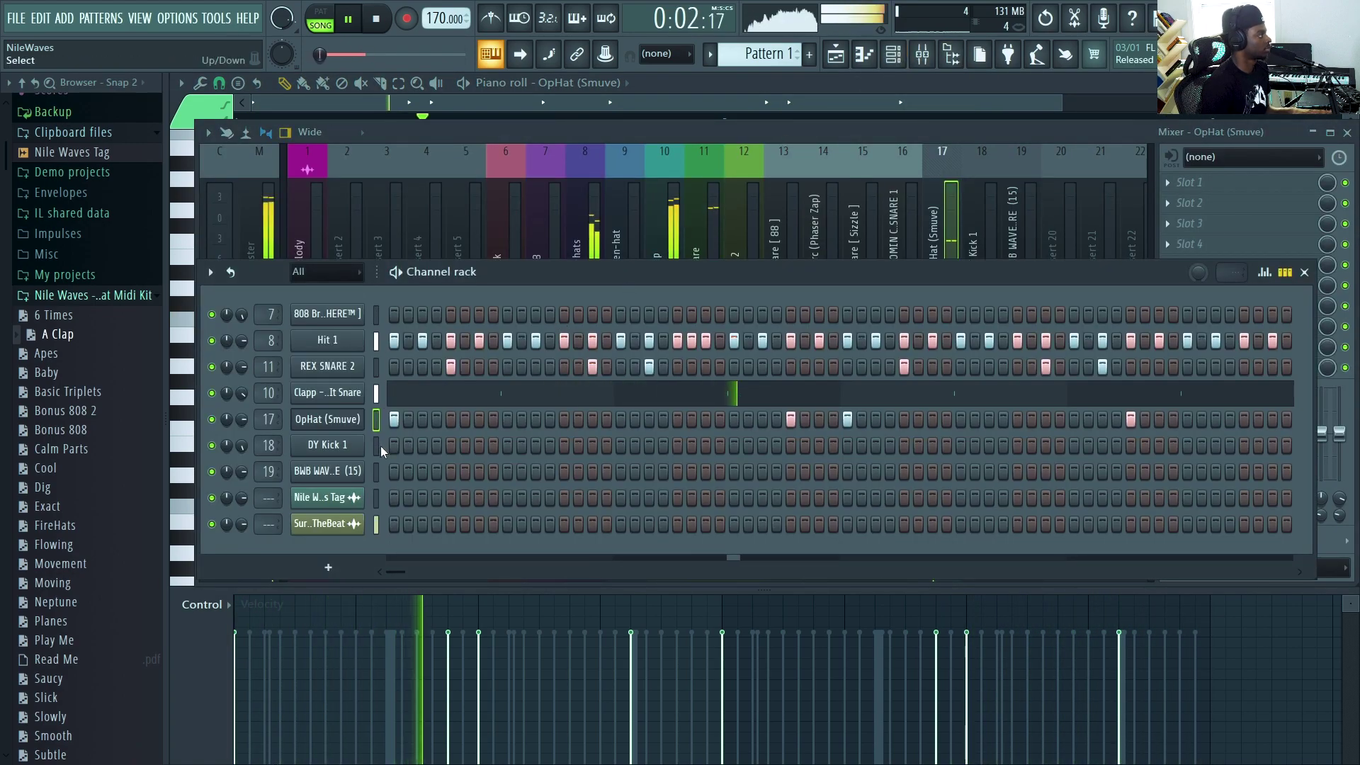
key(space)
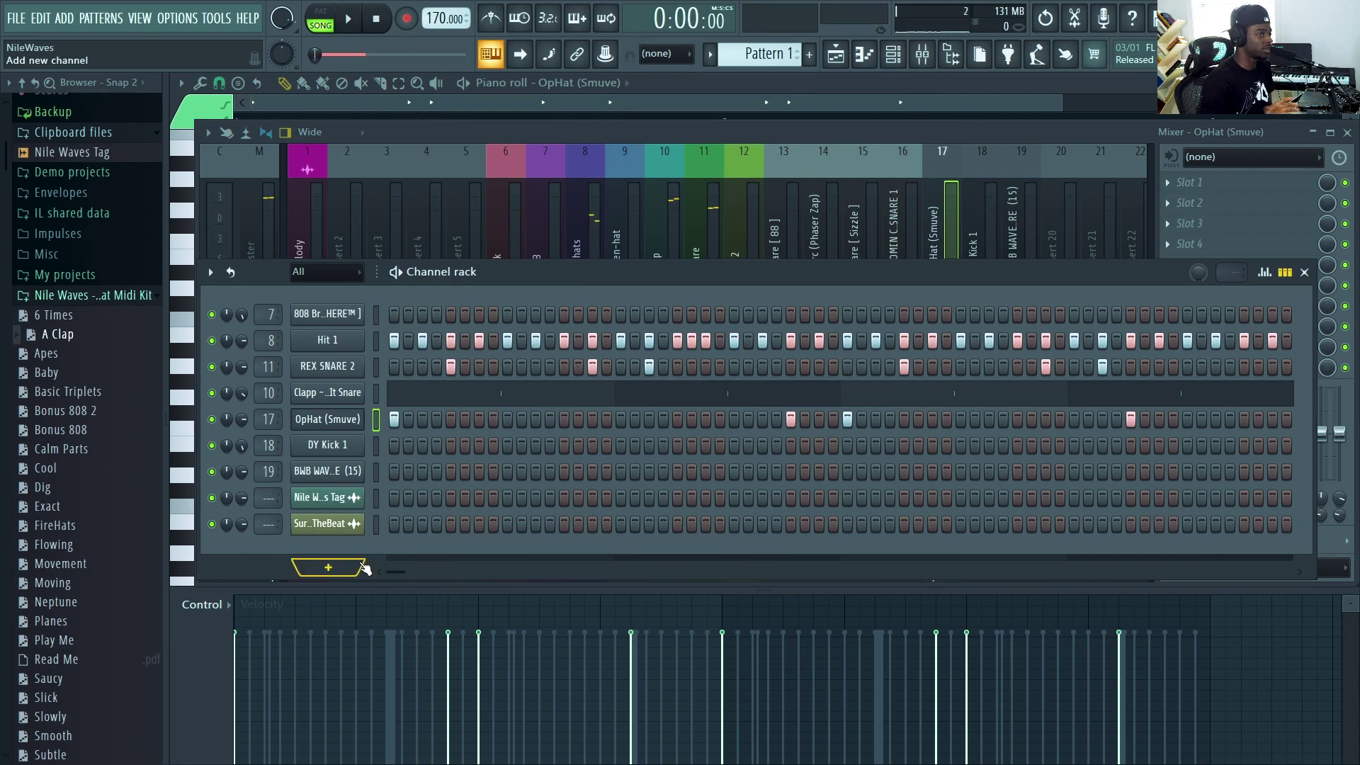
Load Fruity Reeverb 2 in the snare mixer track's first effect slot and lower its wet level to 3%
drag(520, 281, 483, 280)
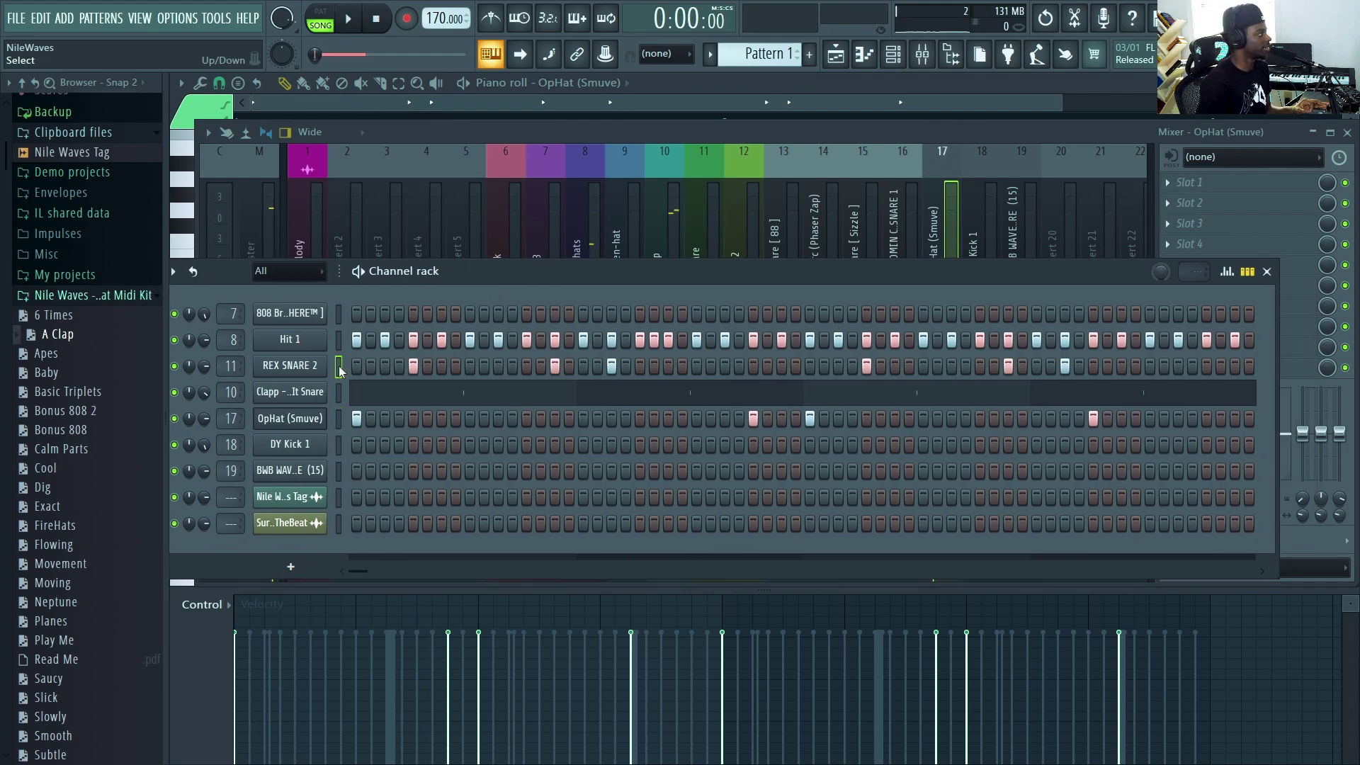
click(487, 206)
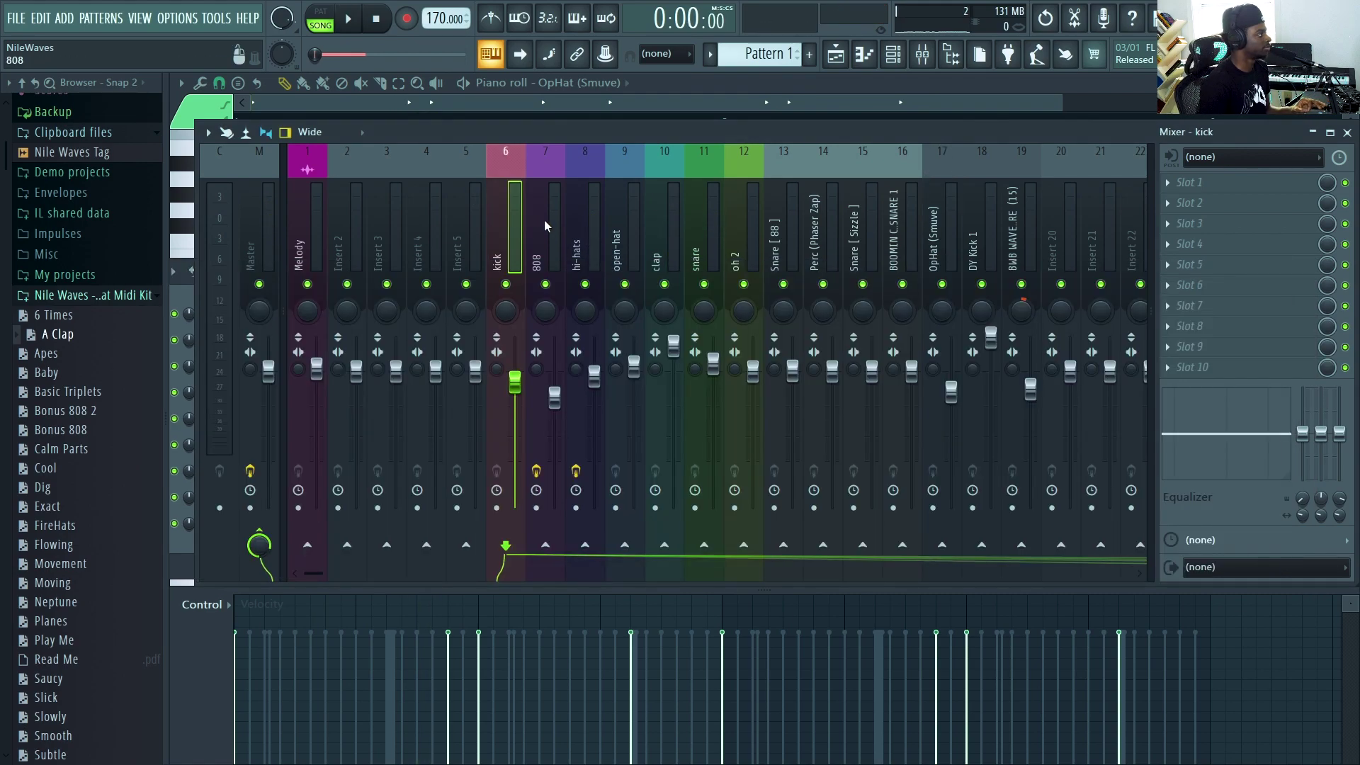
click(694, 234)
key(space)
click(1190, 182)
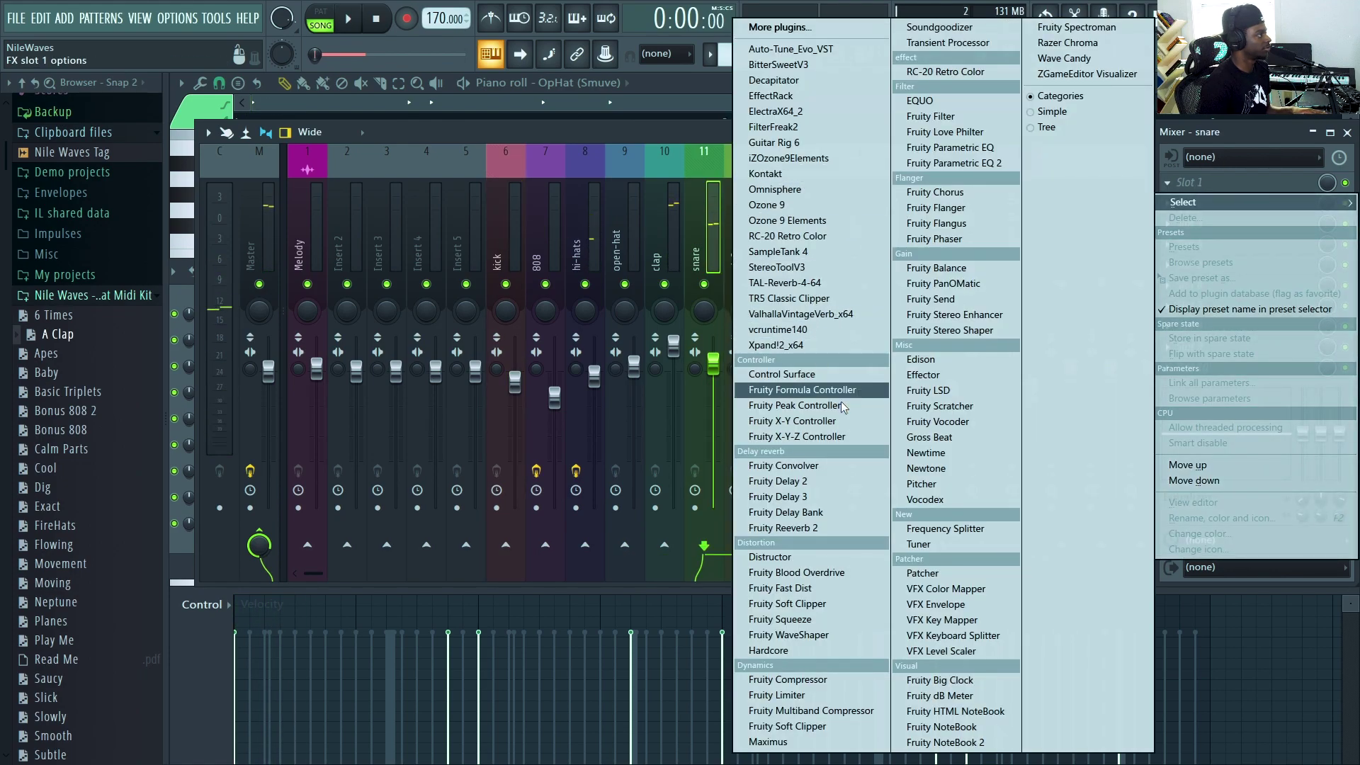
click(784, 529)
drag(628, 220, 628, 228)
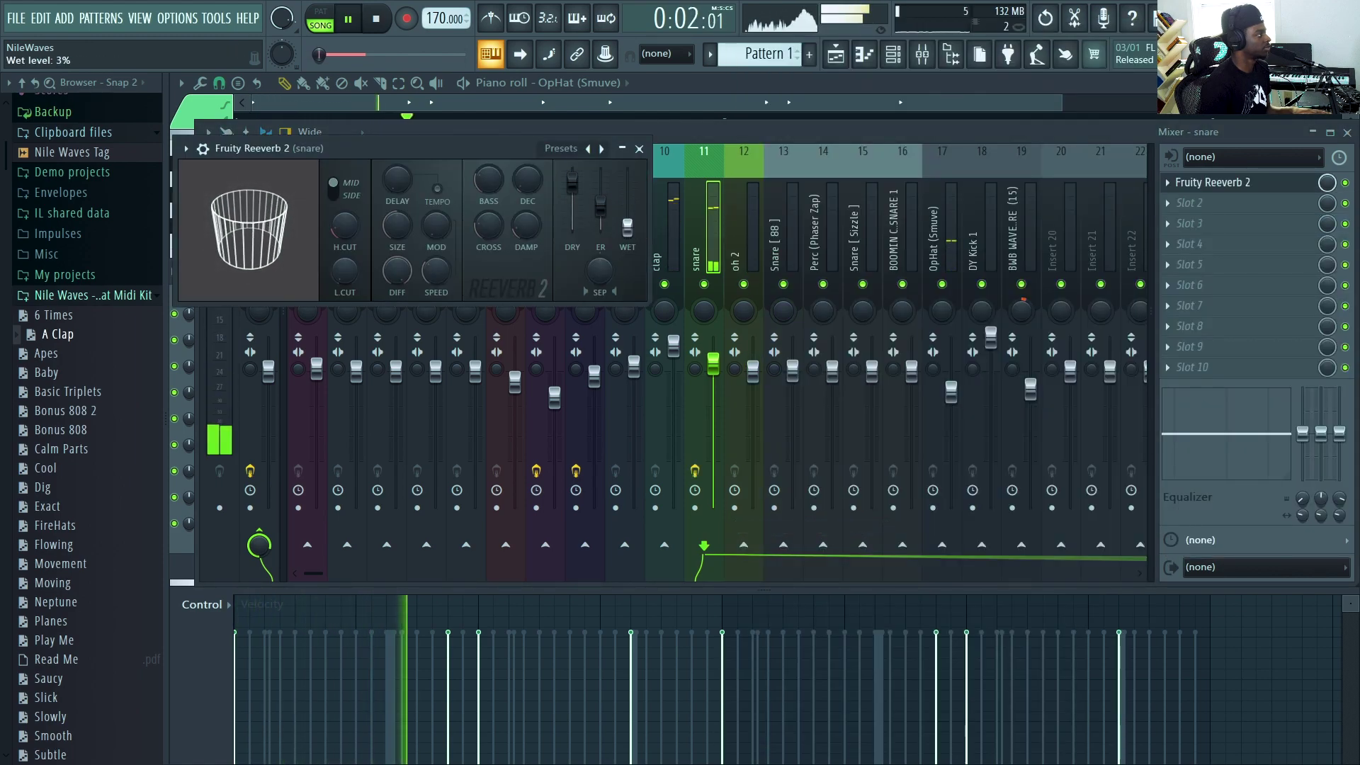
Load Fruity Reeverb 2 in the clap mixer track's first effect slot and lower its wet level while previewing
click(664, 234)
click(1190, 182)
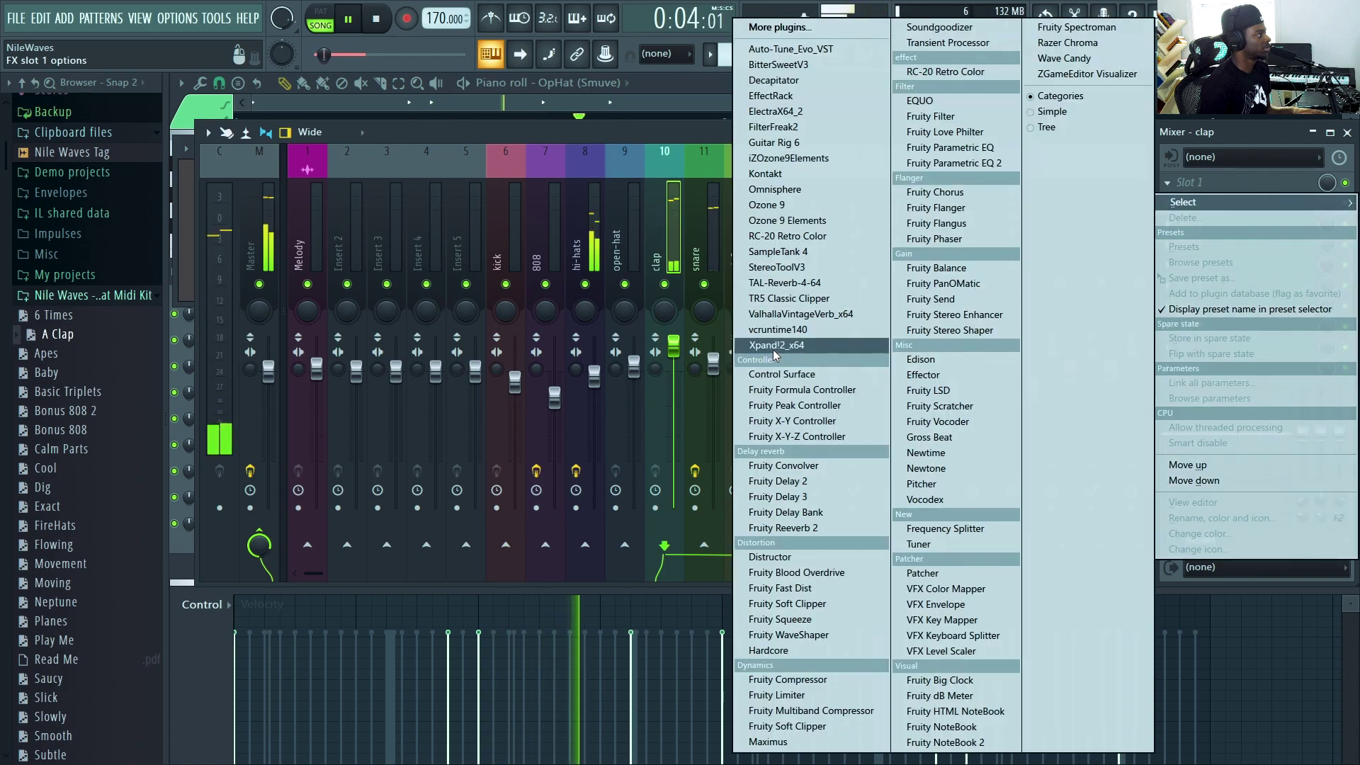
click(784, 528)
key(space)
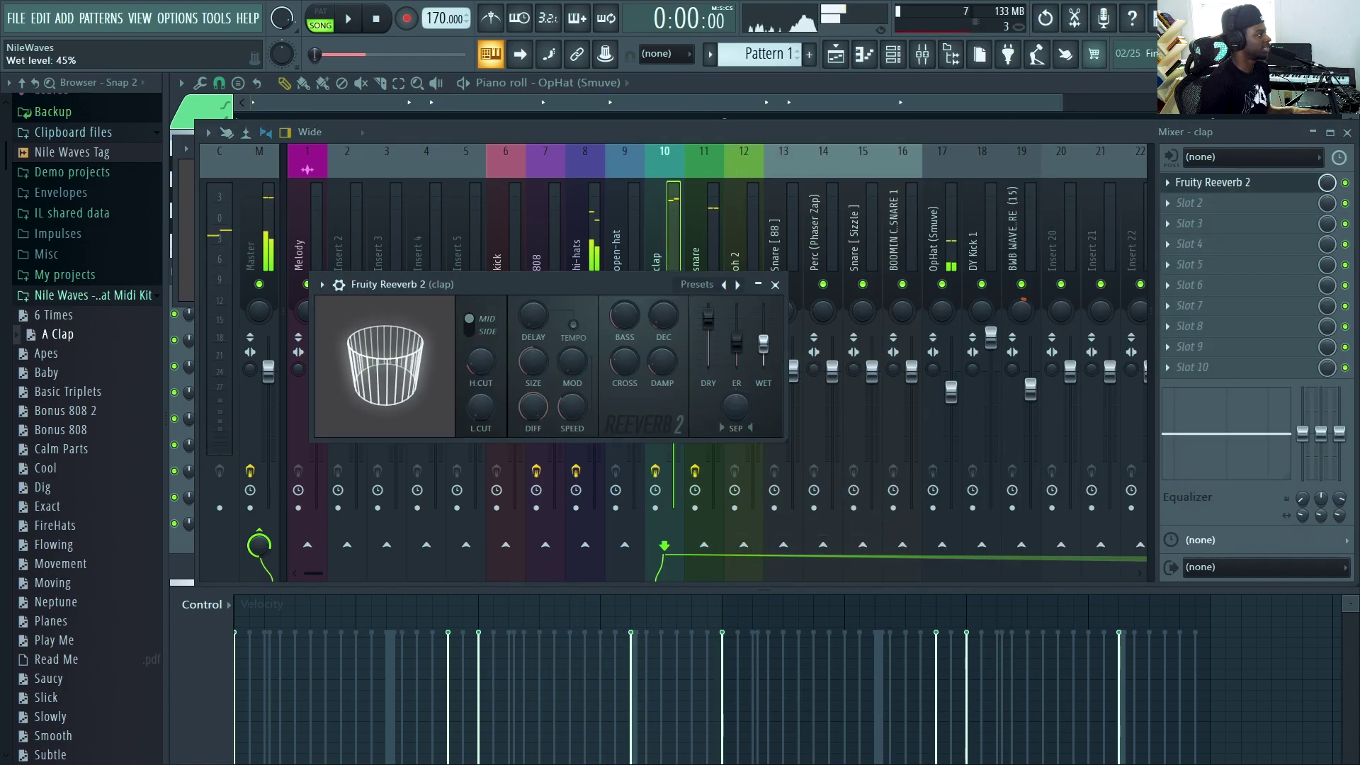
drag(764, 344, 764, 364)
key(space)
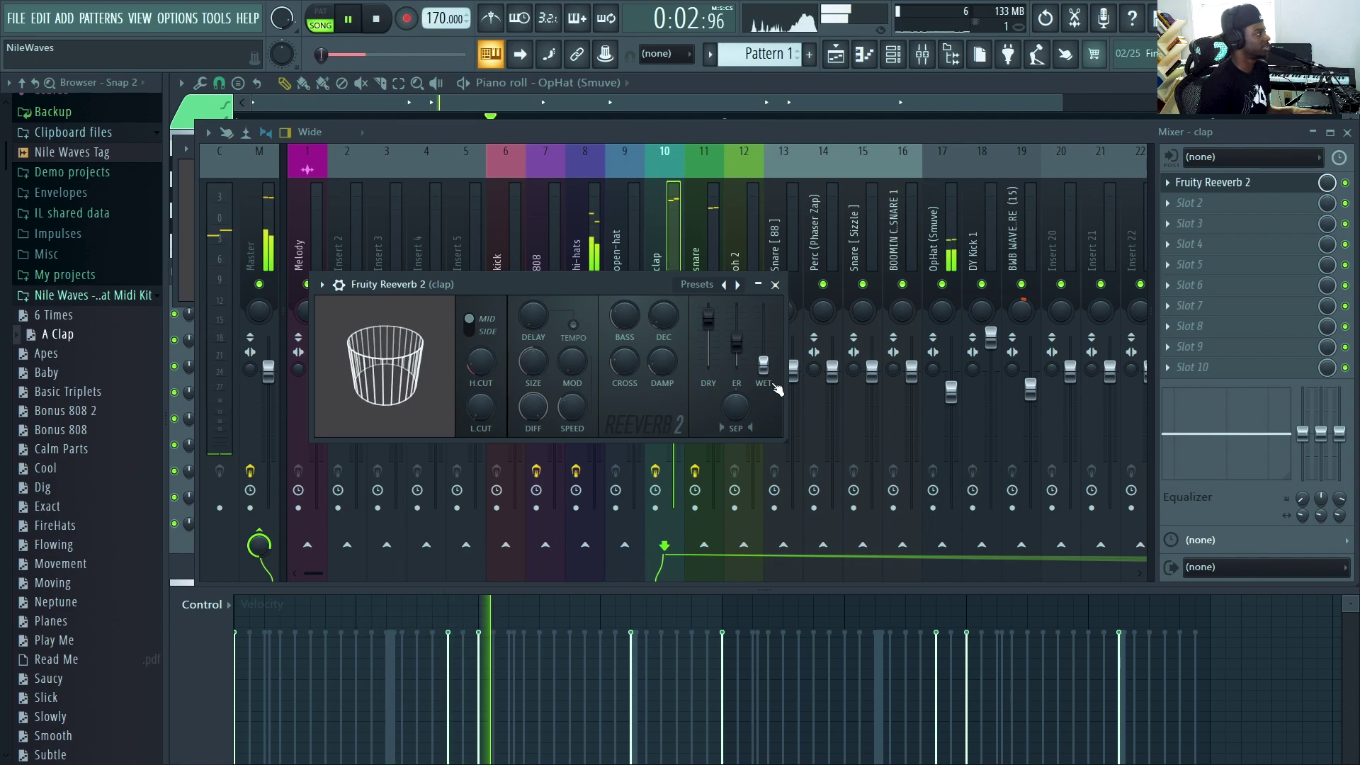
click(776, 285)
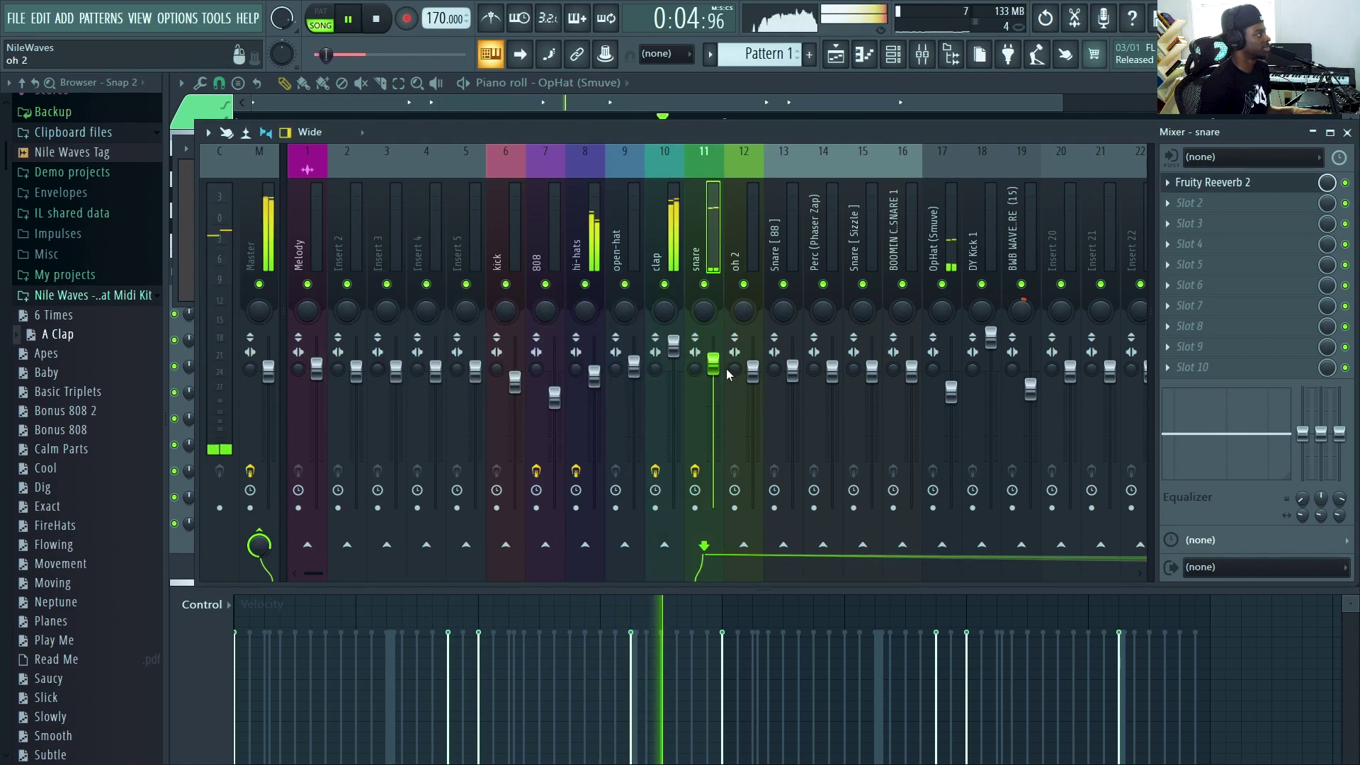
Listen to the beat while checking the effects on the hi-hats and open-hat mixer tracks
click(598, 238)
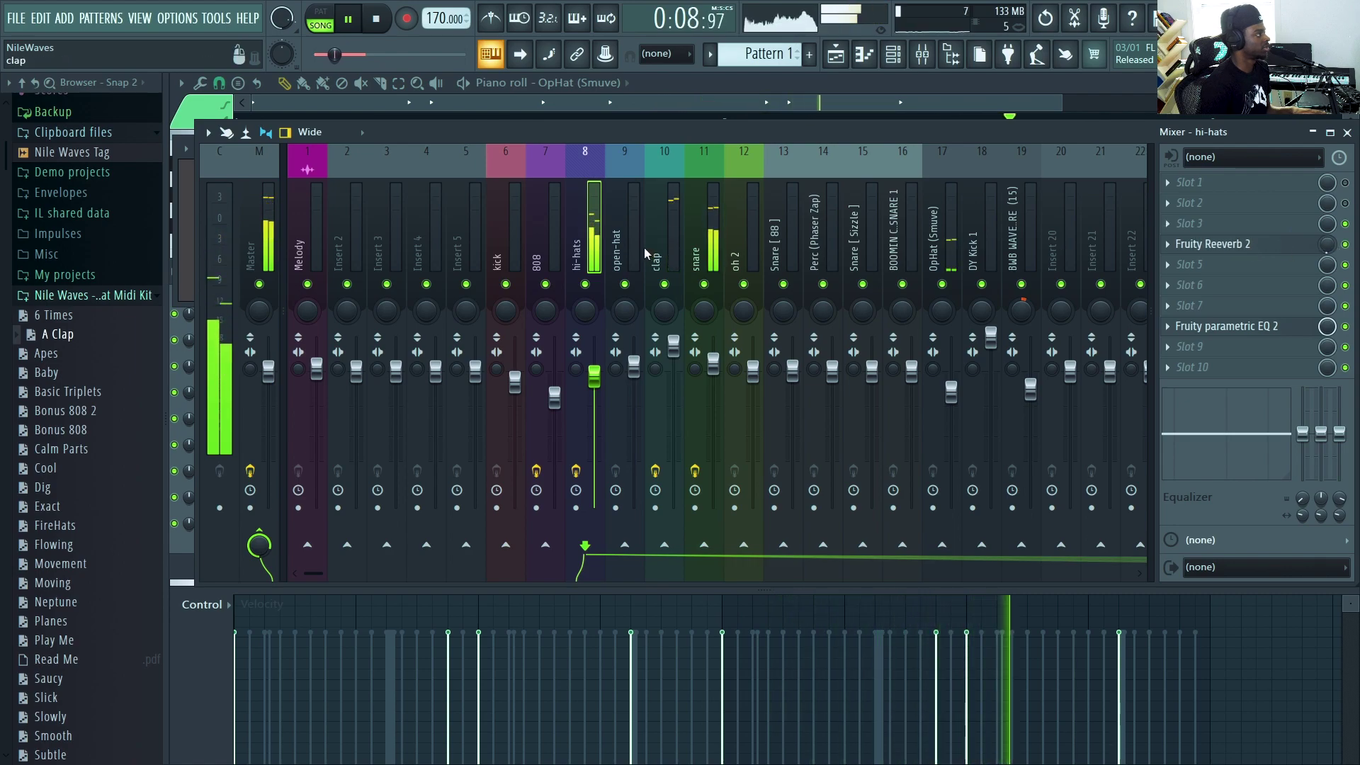
key(space)
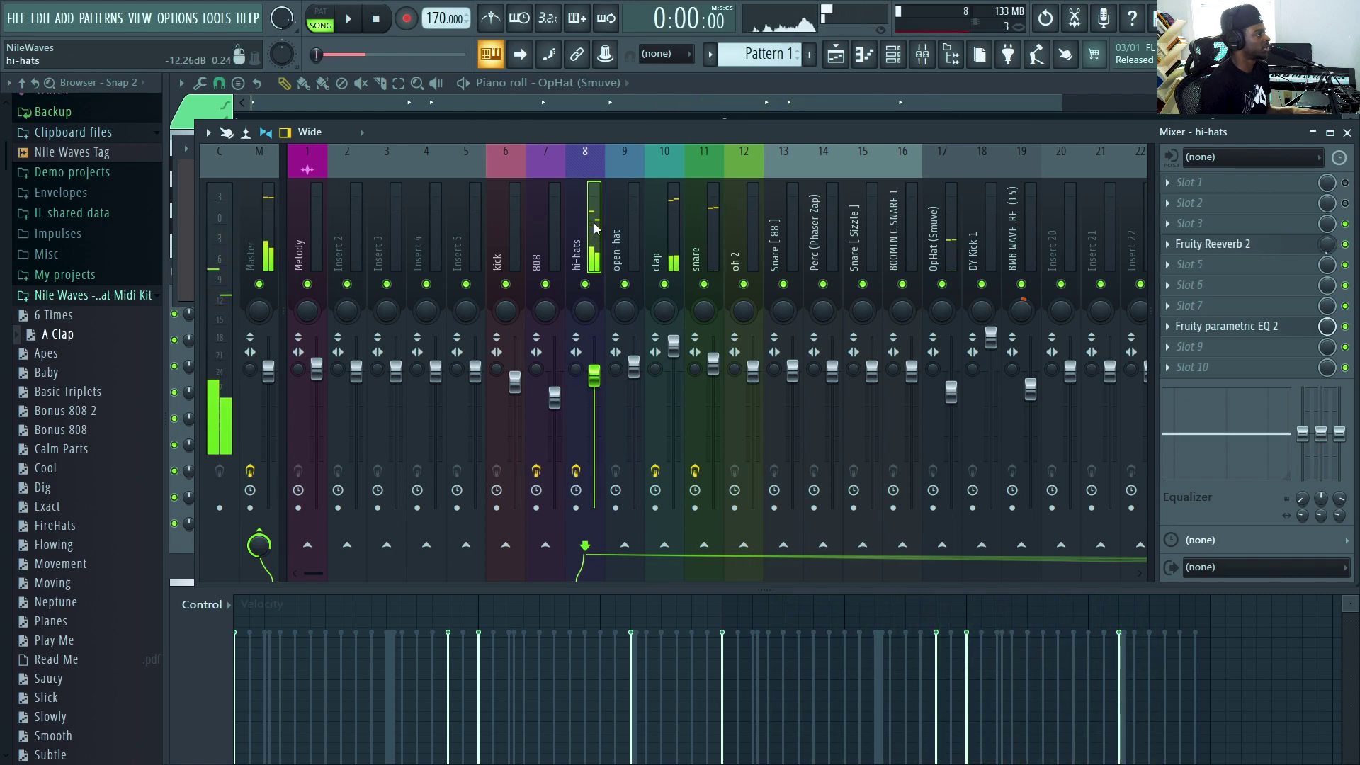
key(space)
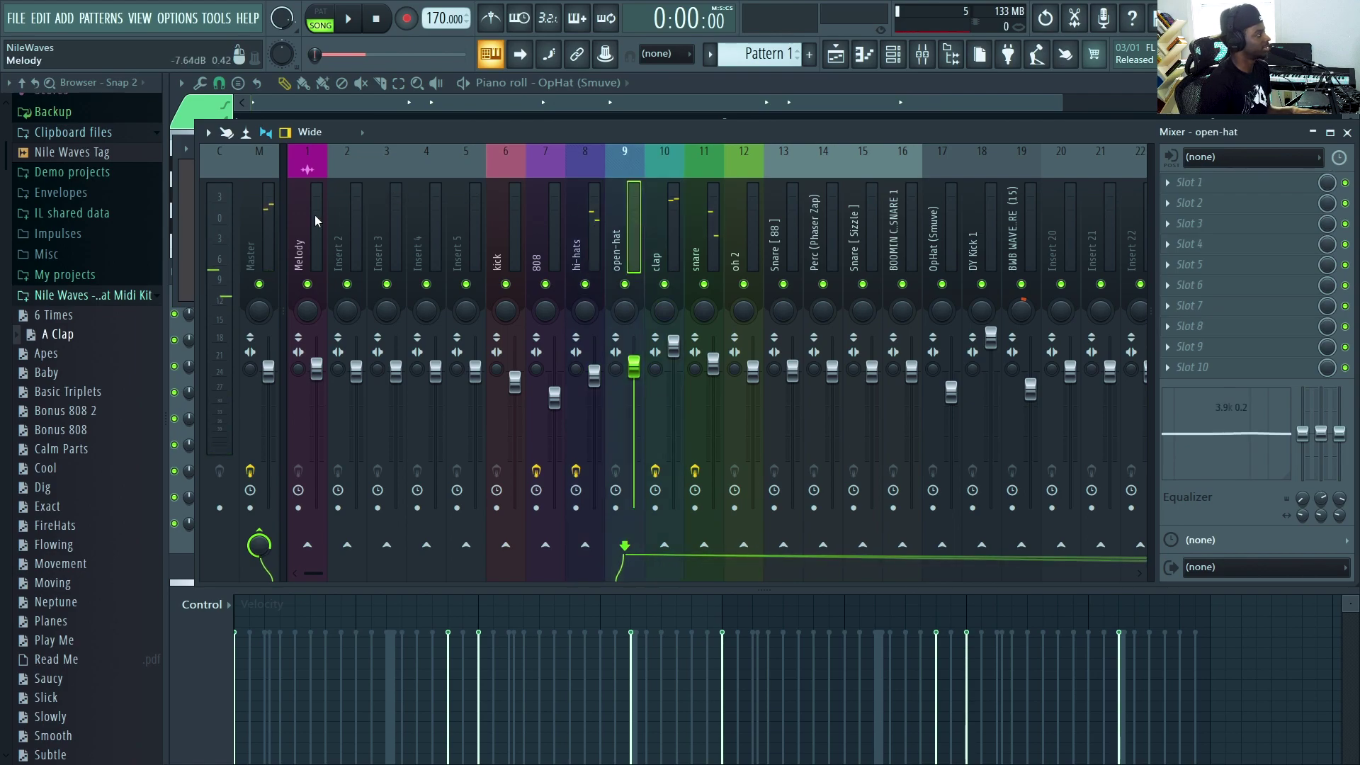
Return to the channel rack, open the 808 BrZY sampler settings and set the quick fade out to 29%
click(920, 61)
click(894, 55)
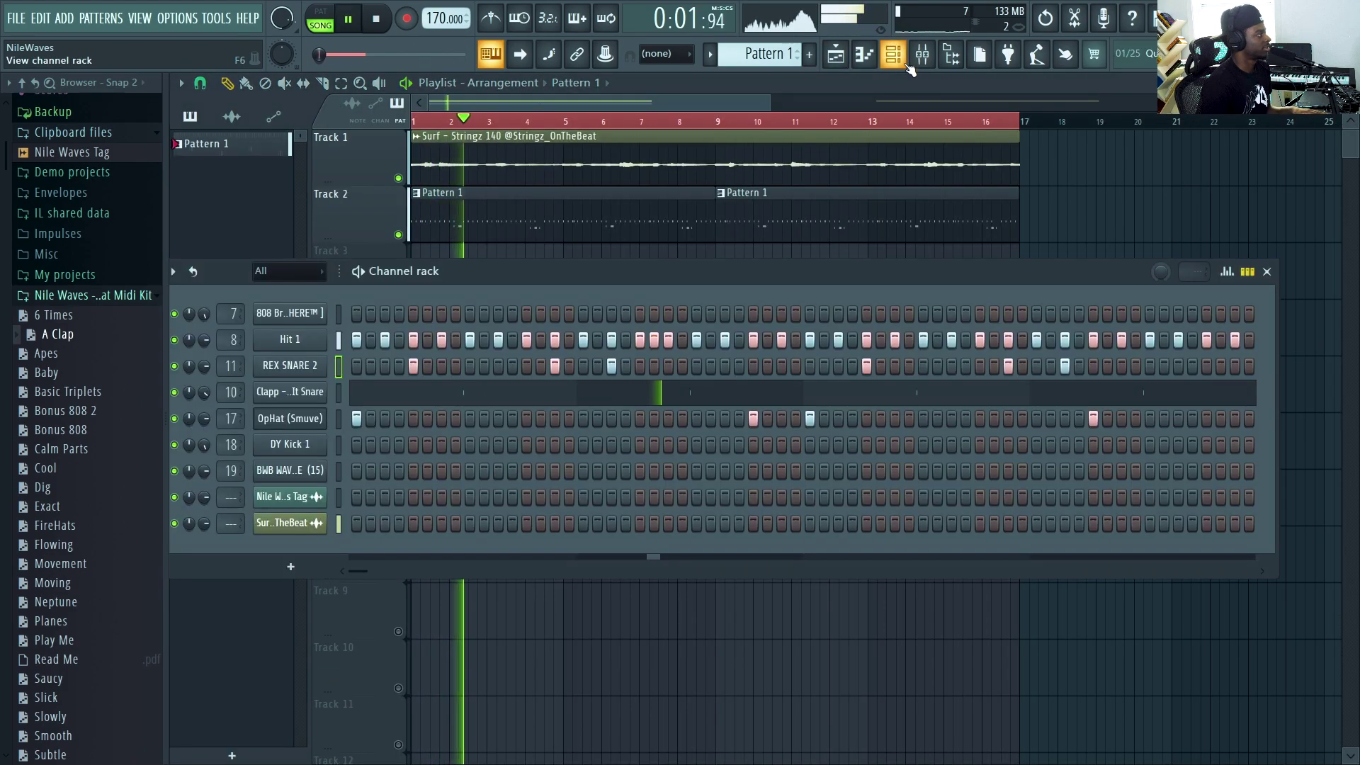
key(space)
right_click(320, 322)
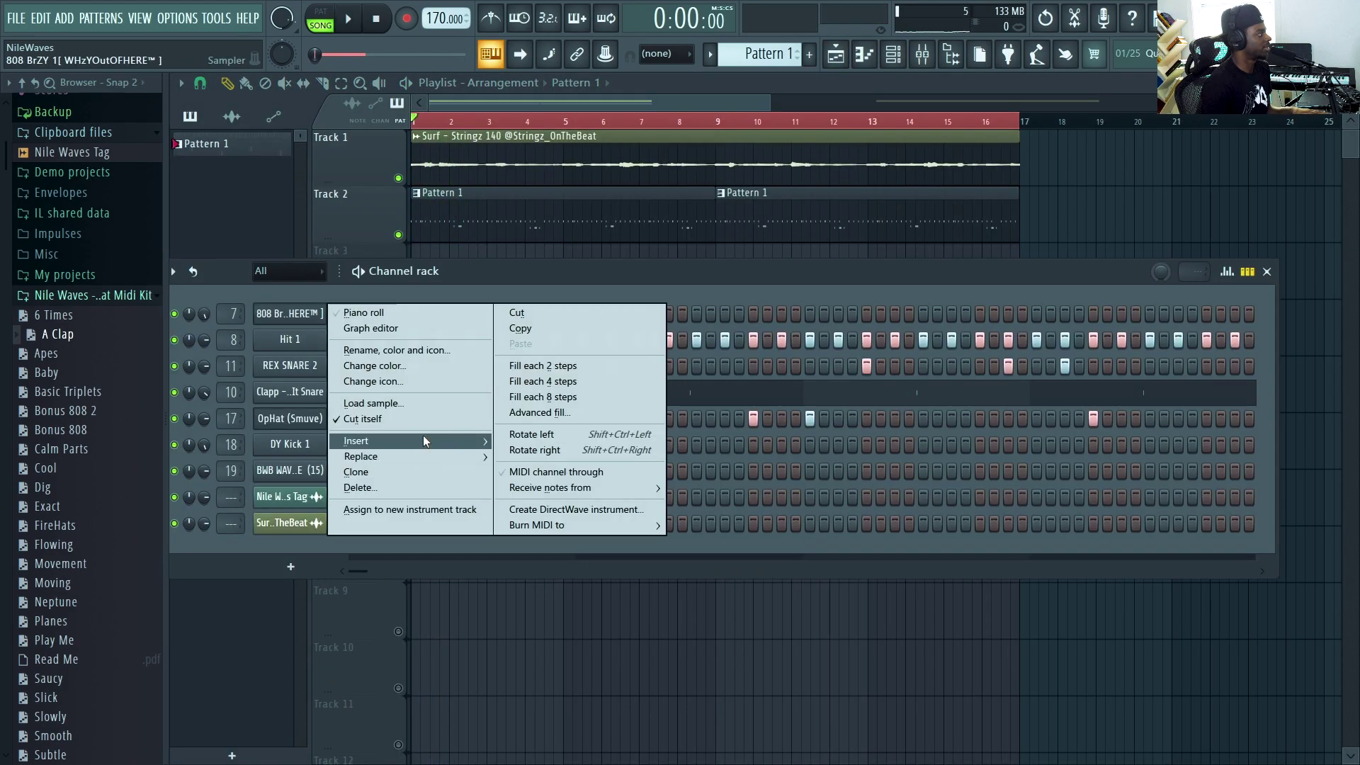
click(287, 317)
drag(560, 399, 570, 444)
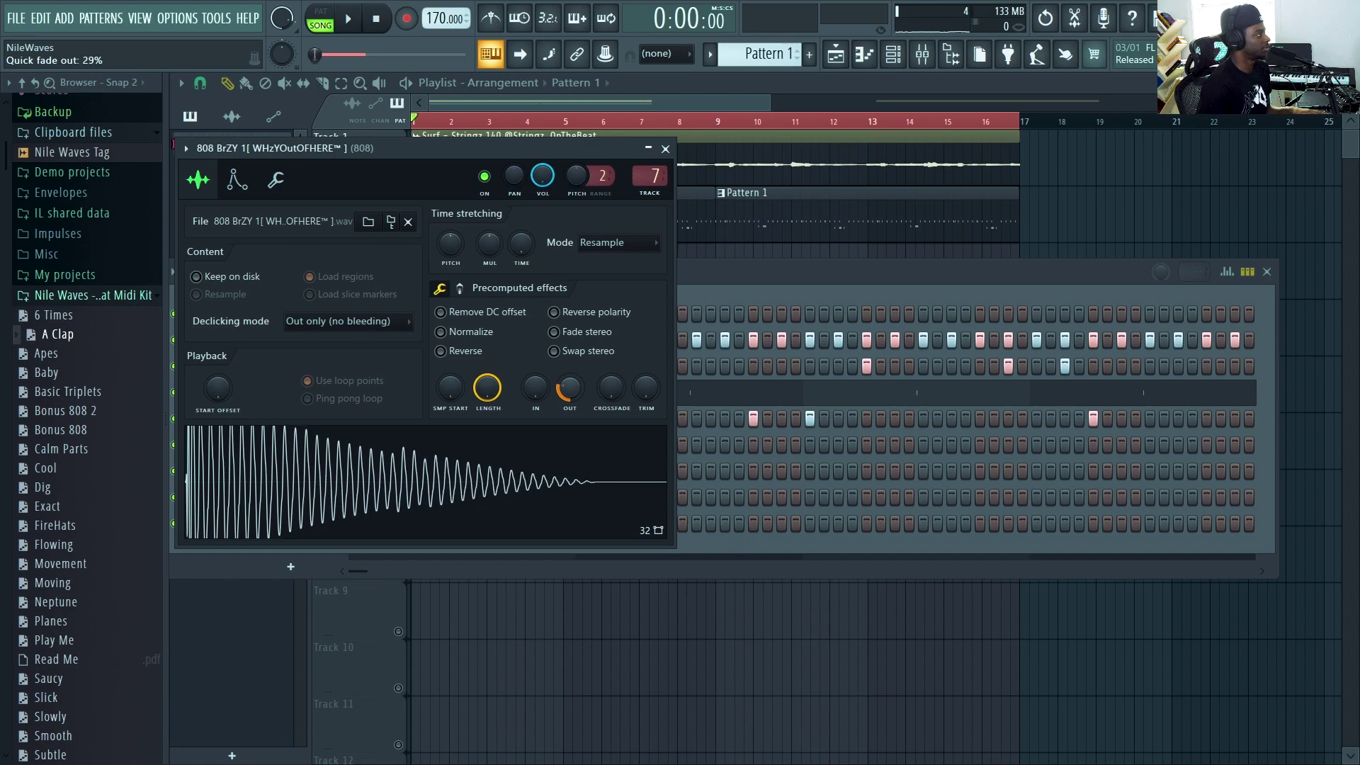
Open the 808 BrZY channel in the piano roll and draw a two-step F#6 note at the start of bar 1
click(1025, 260)
right_click(322, 313)
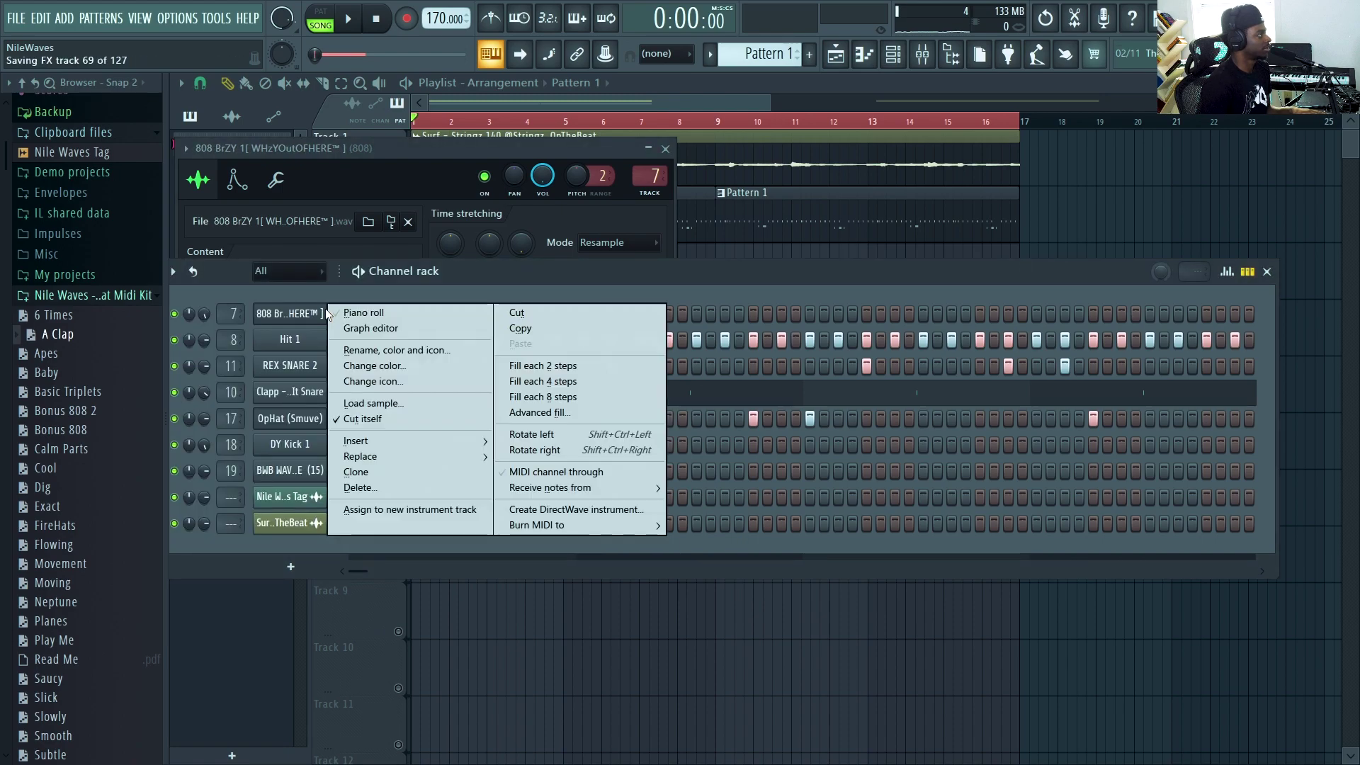
click(363, 314)
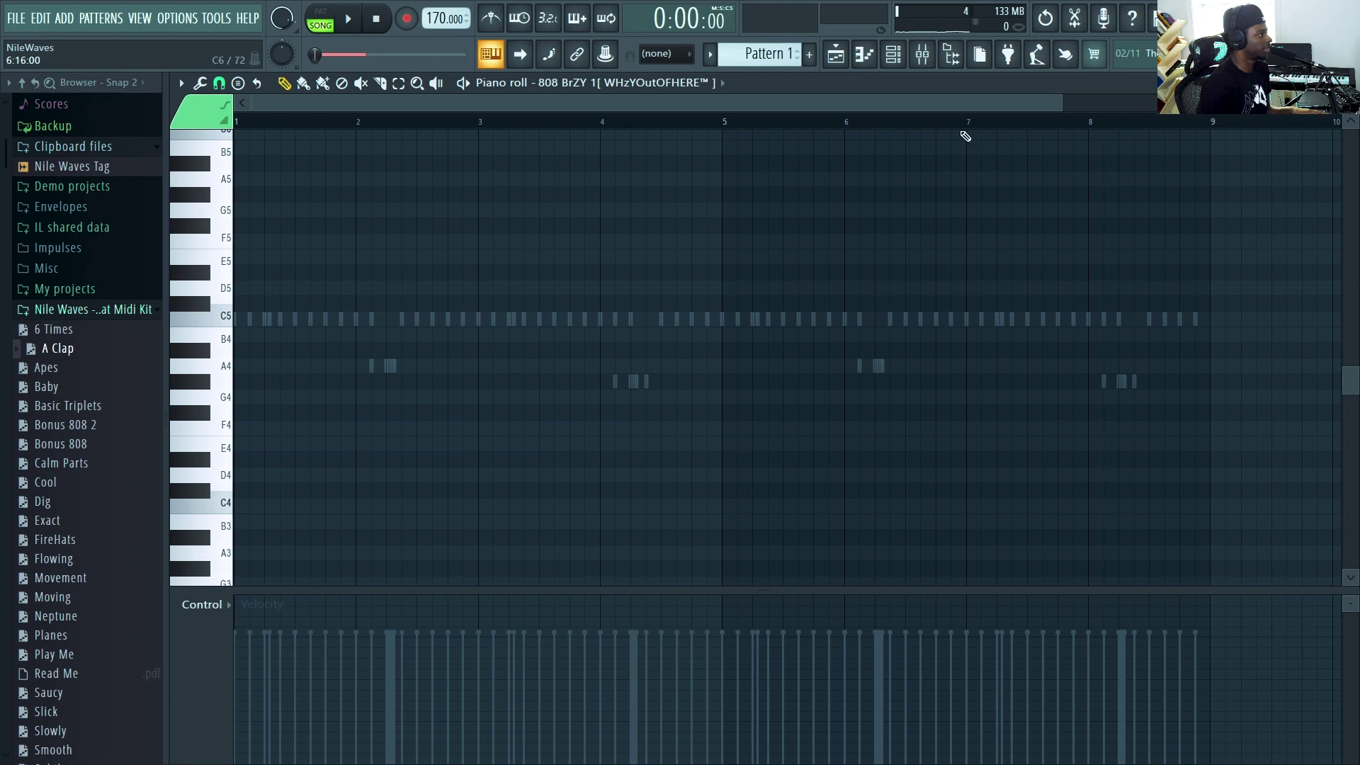
drag(1055, 108, 762, 106)
scroll(425, 270, down, 2)
scroll(386, 297, up, 4)
scroll(384, 304, up, 2)
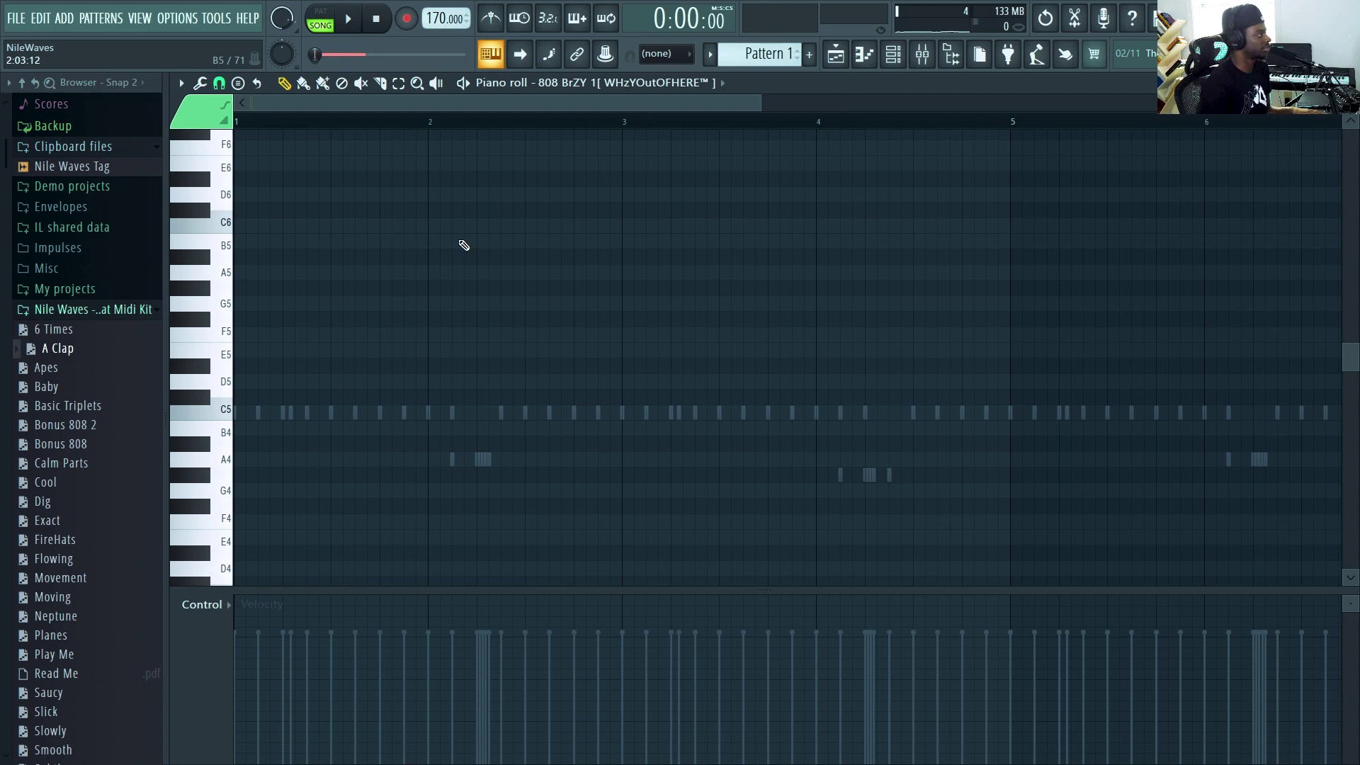
scroll(393, 261, up, 6)
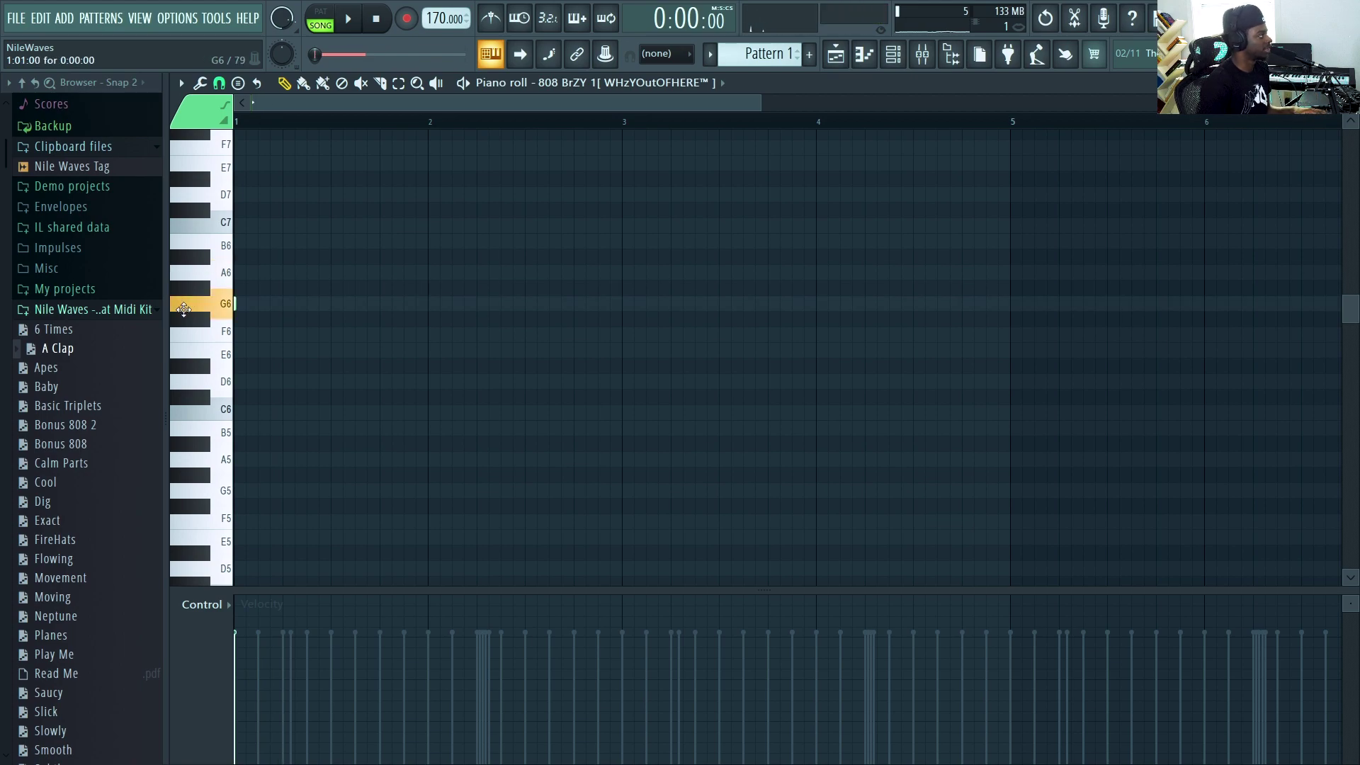
key(space)
key(space)
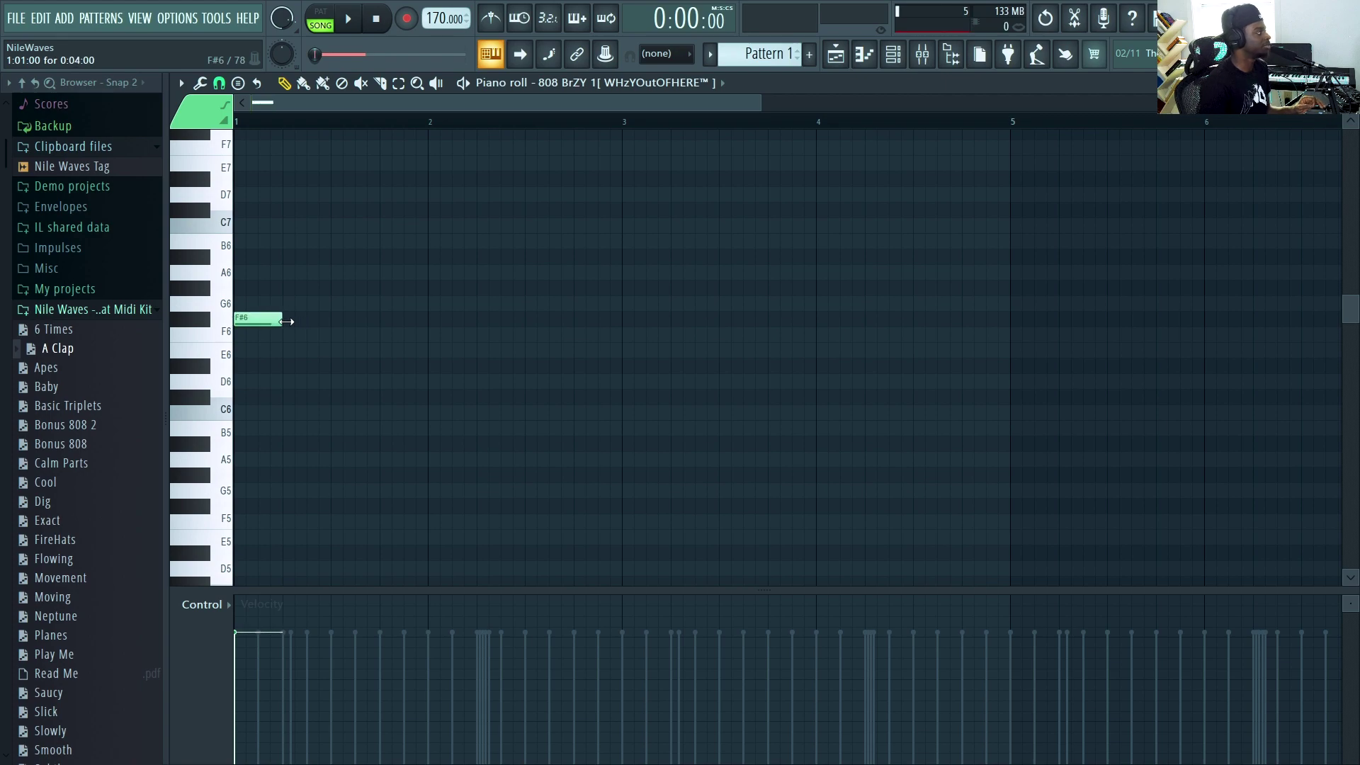
drag(761, 108, 565, 128)
drag(322, 351, 309, 307)
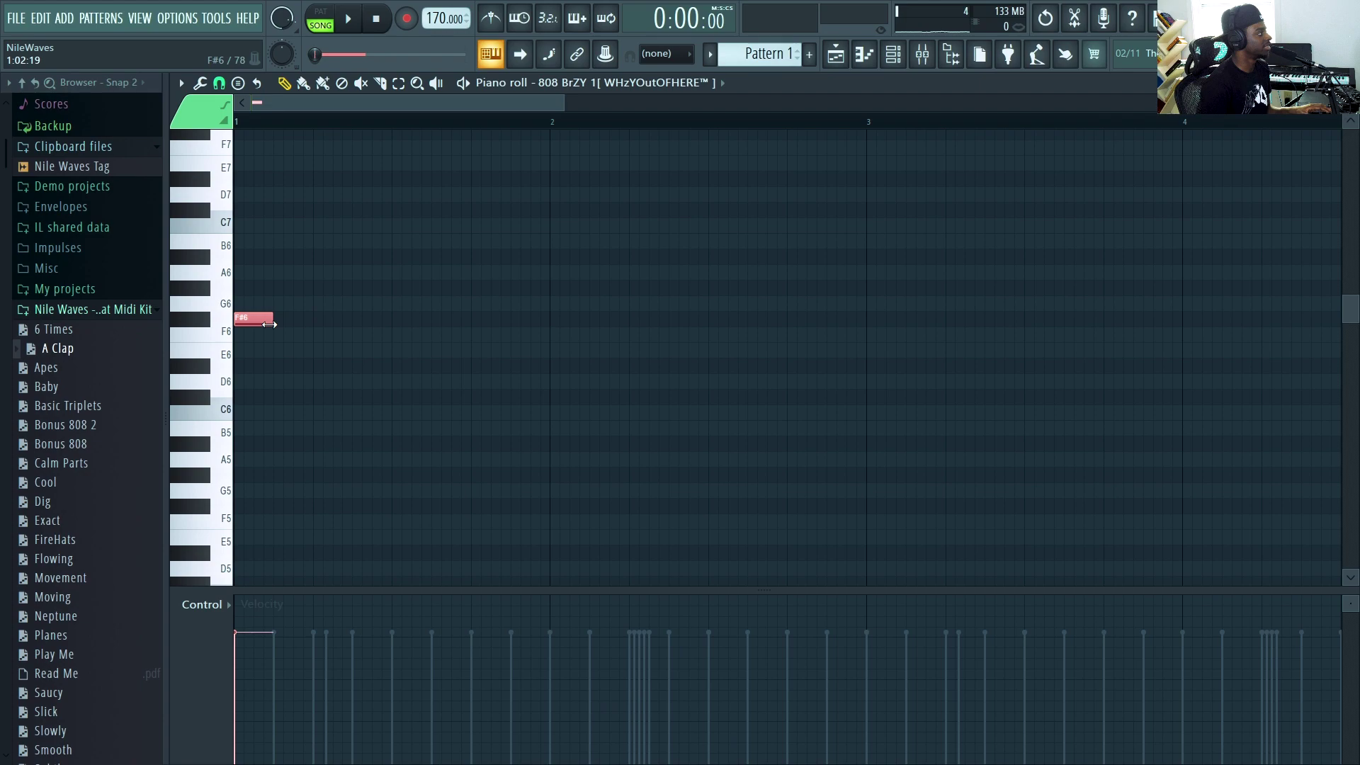
Set the piano roll snap to Step, raise the first 808 note to F#7 and lengthen it to four steps
click(219, 84)
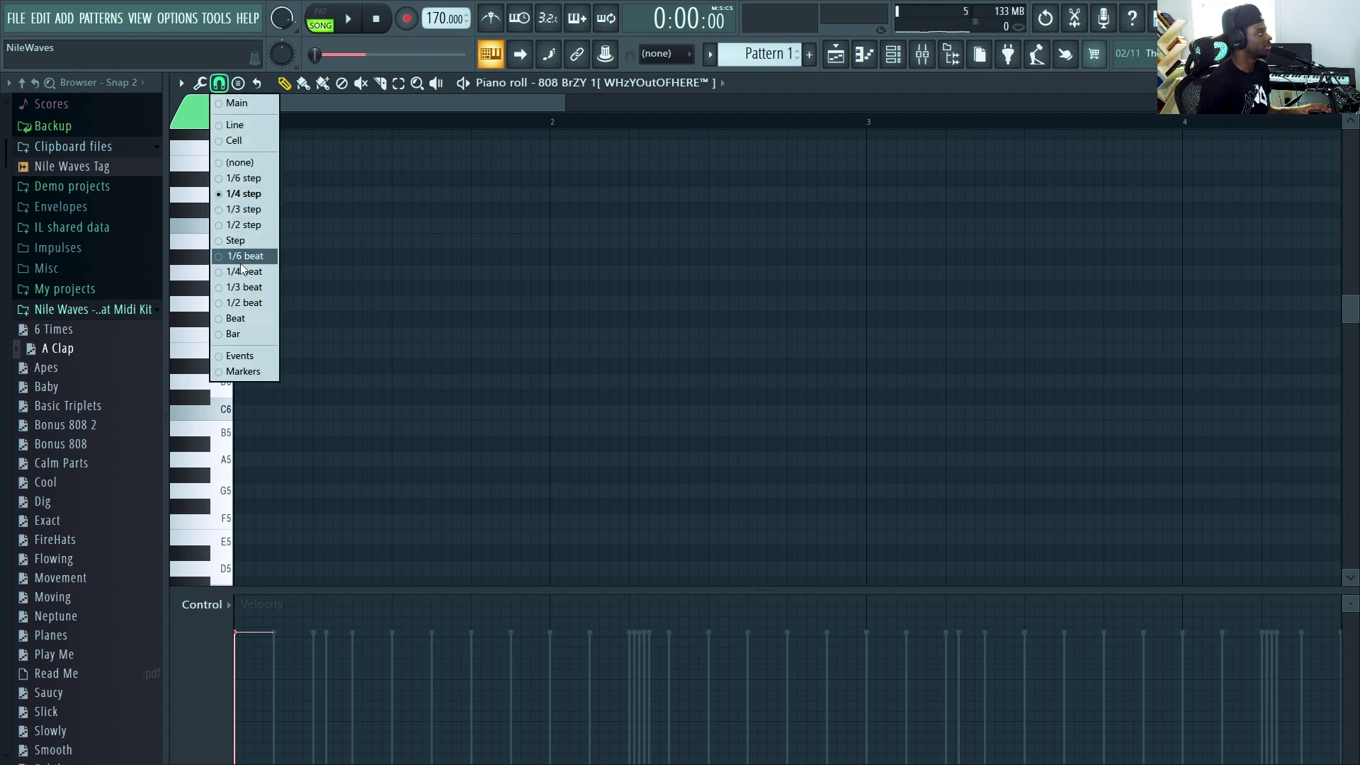
click(237, 241)
mouse_move(565, 103)
mouse_down()
mouse_move(404, 146)
mouse_move(616, 211)
mouse_up()
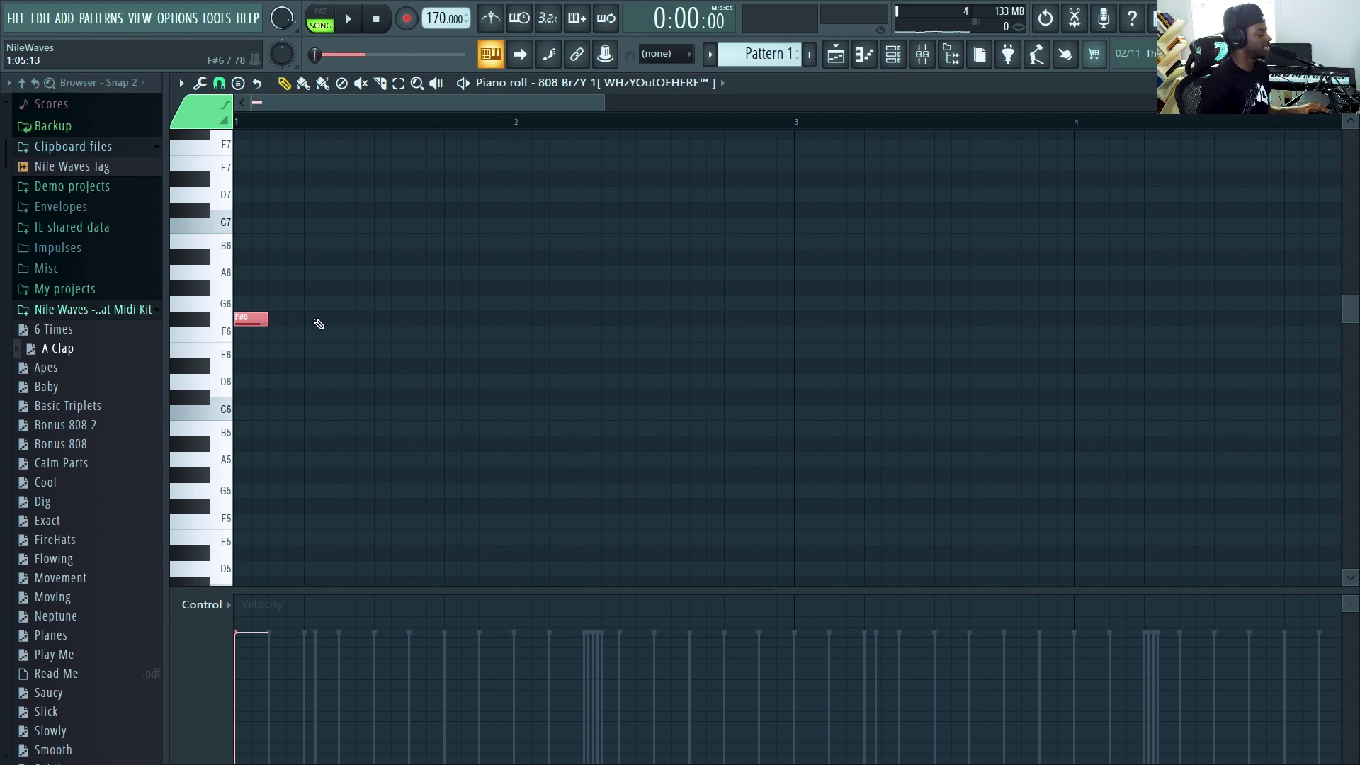
scroll(200, 323, up, 4)
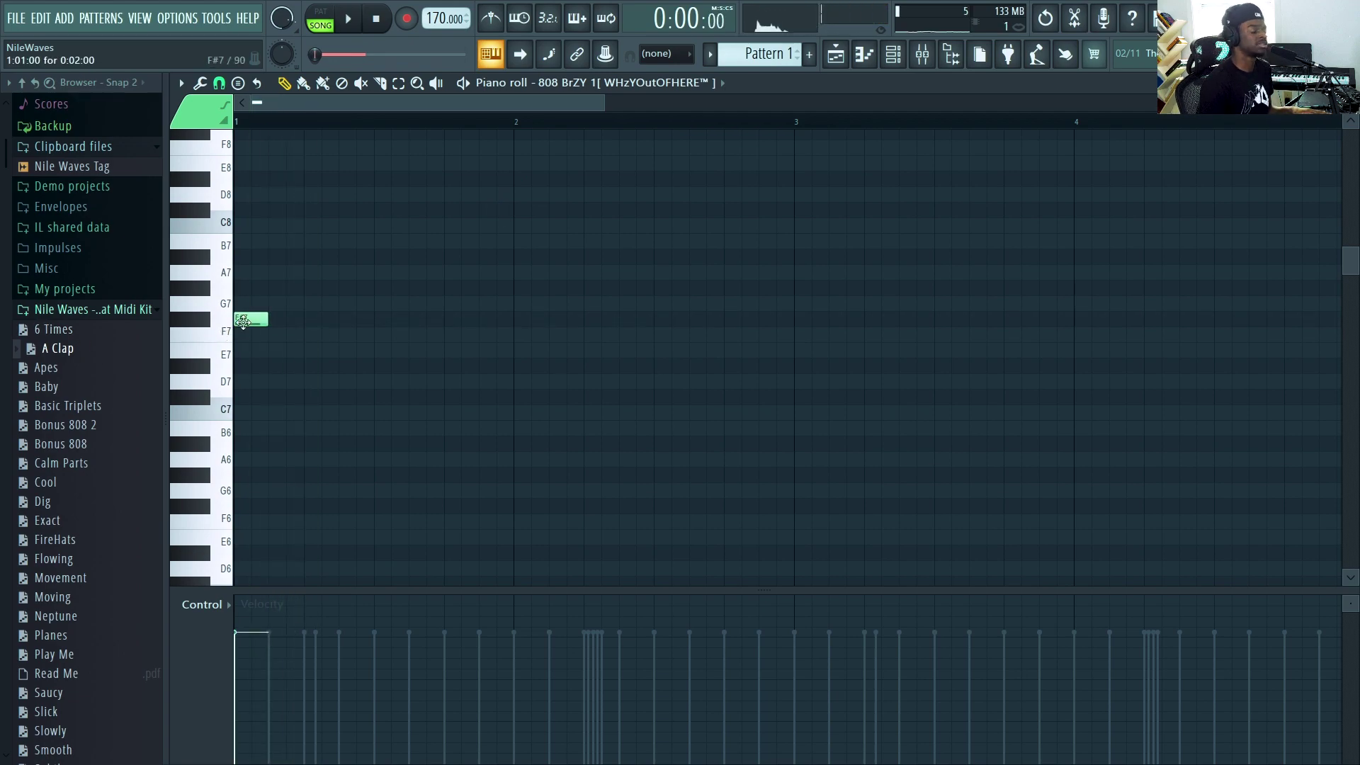
drag(276, 325, 304, 324)
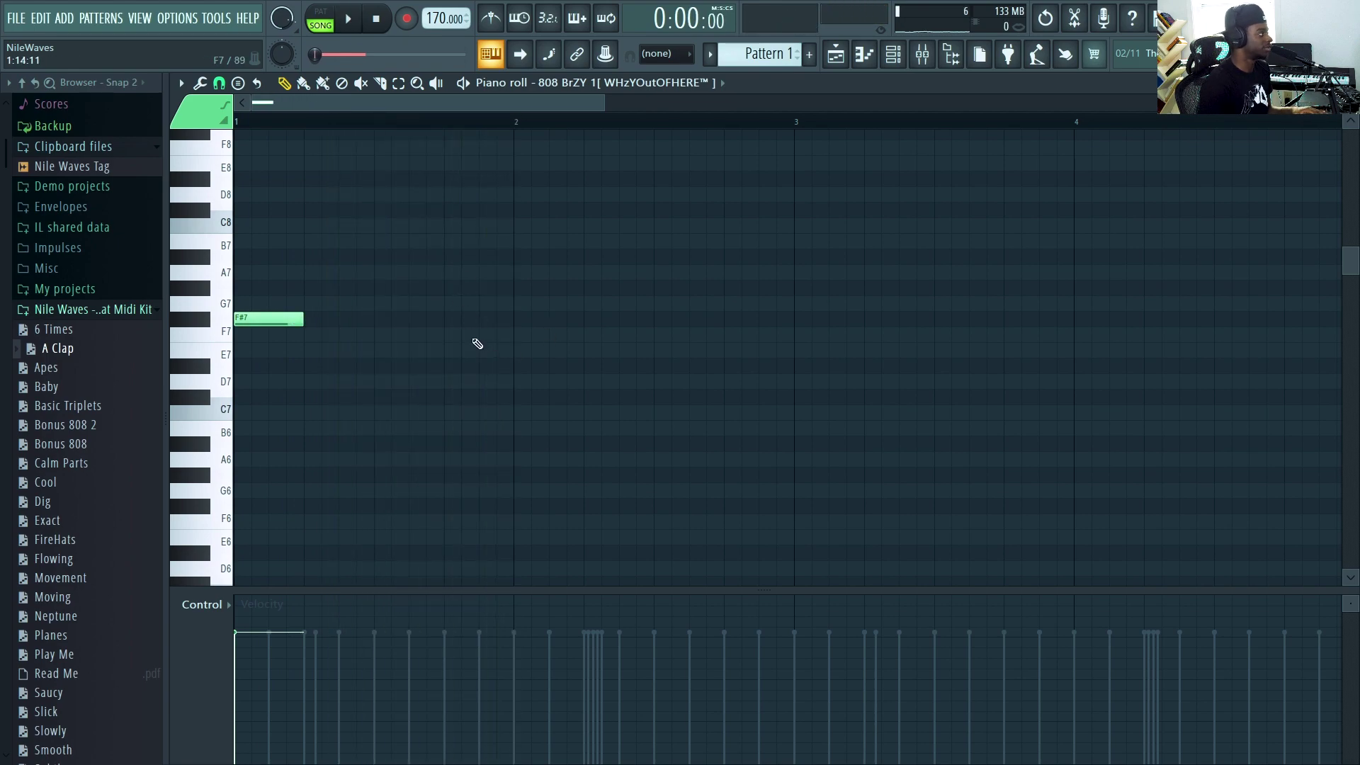
Add a four-step E7 note at step 13 of bar 1 and a two-step E7 note at step 5 of bar 2
key(space)
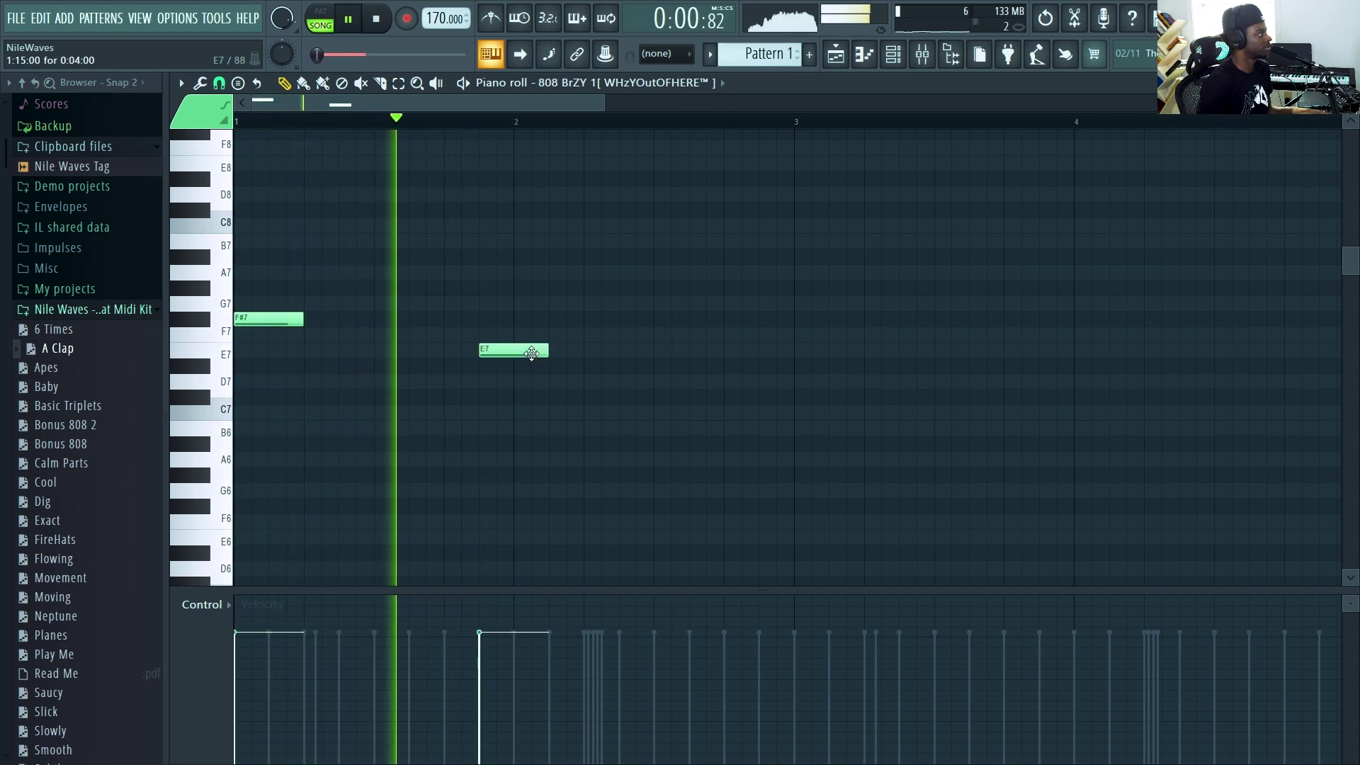
drag(533, 351, 498, 350)
click(593, 352)
drag(616, 352, 589, 352)
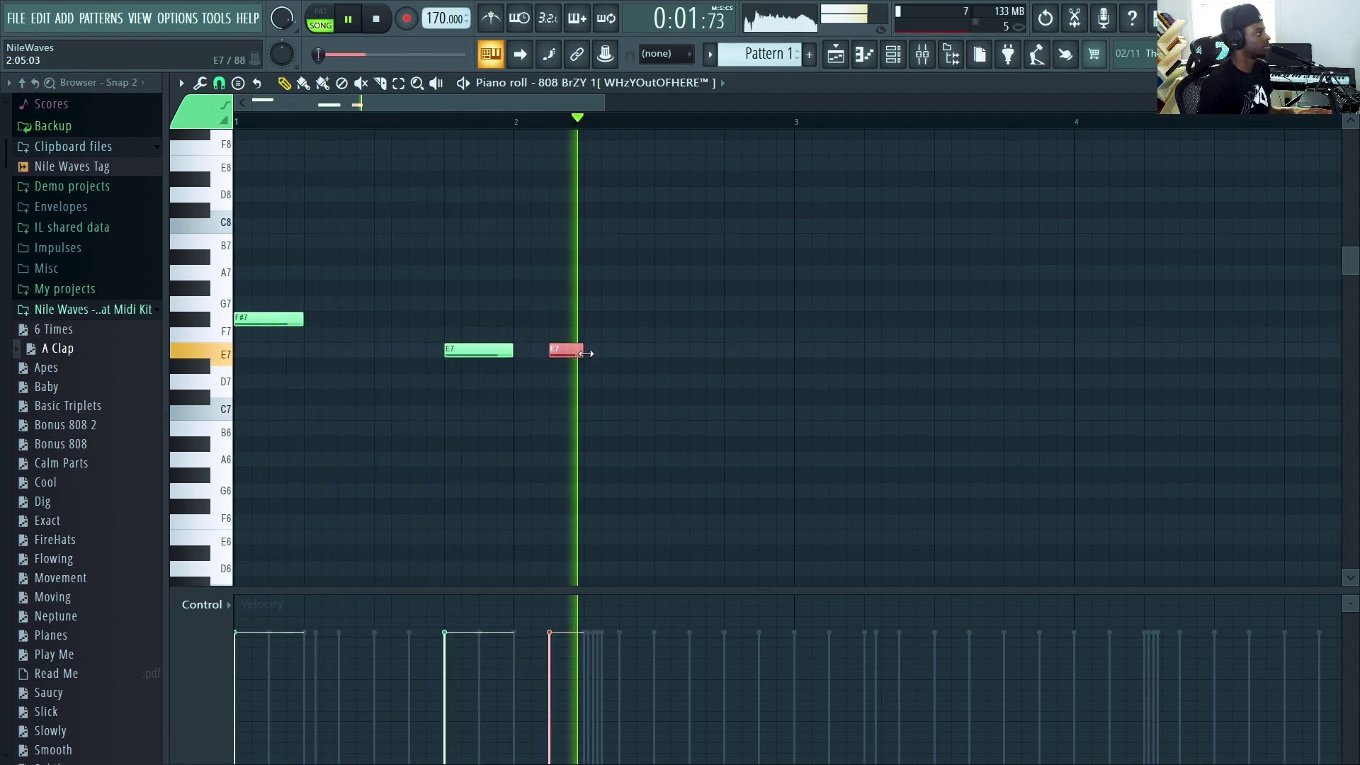
right_click(580, 353)
click(599, 354)
ctrl+click(603, 355)
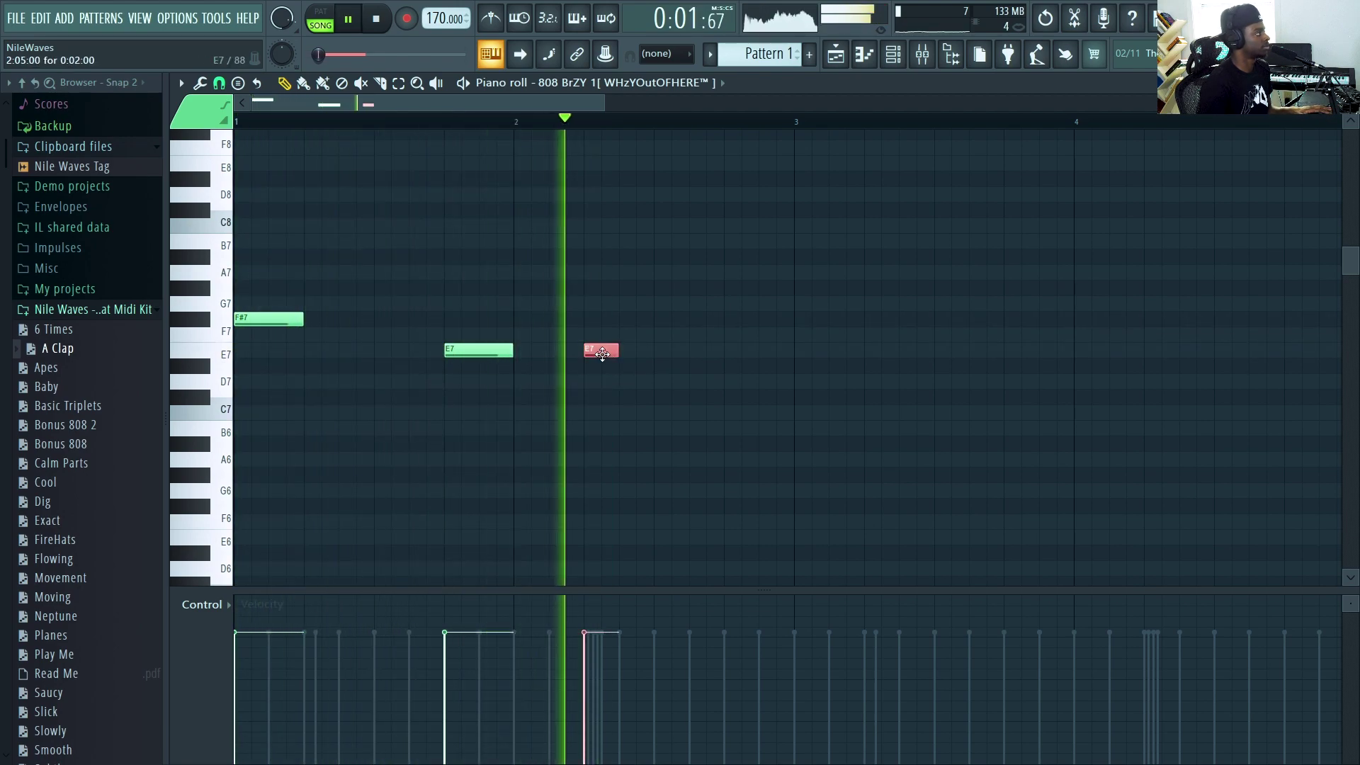
key(space)
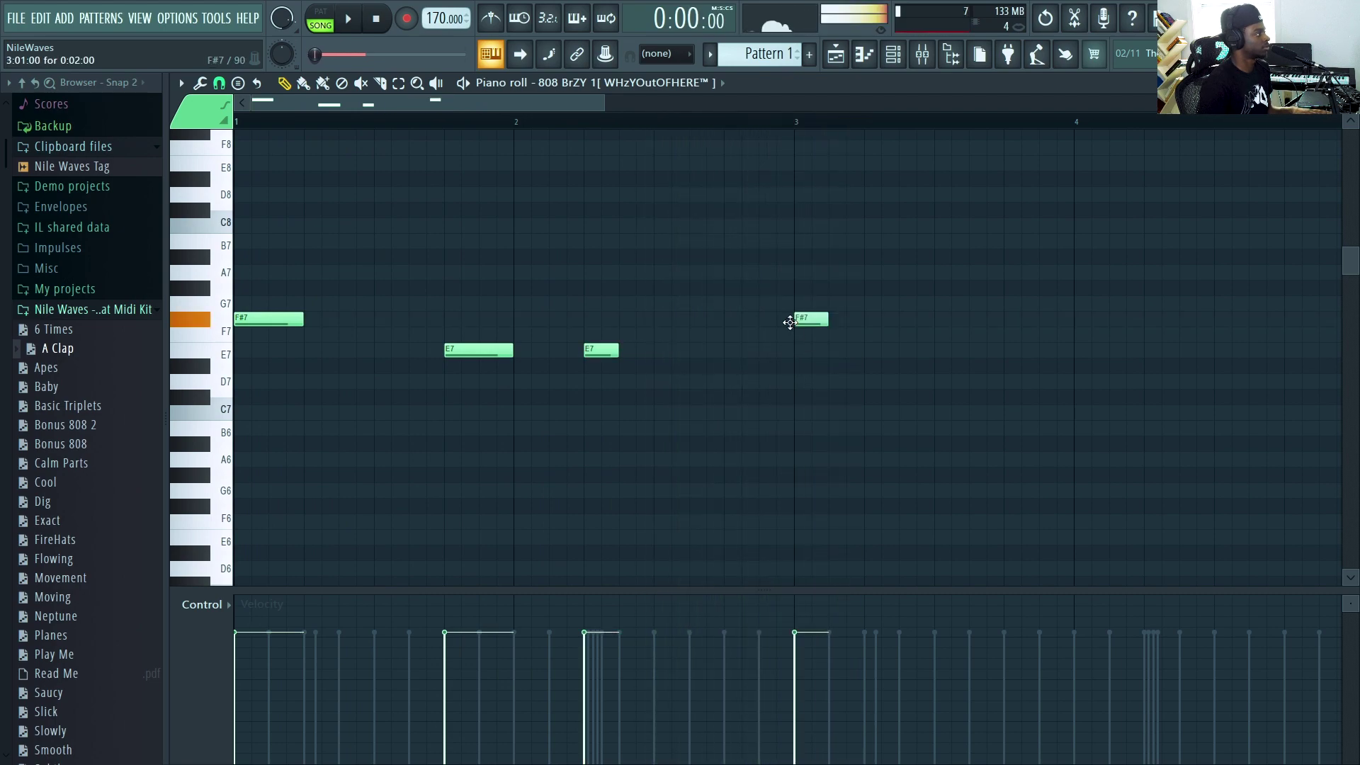
Try different pitches for the 808 note at the start of bar 3 and settle on a two-step C#7
right_click(800, 320)
key(space)
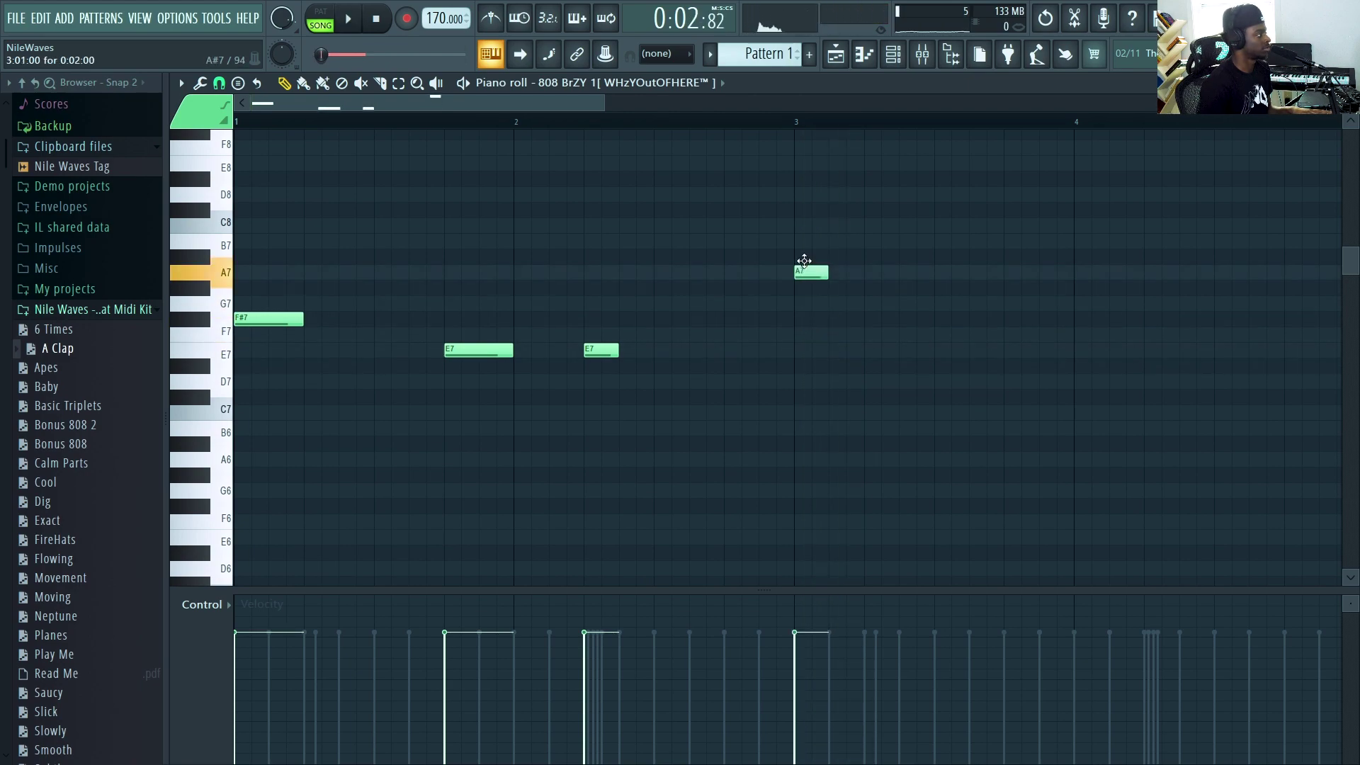
right_click(808, 306)
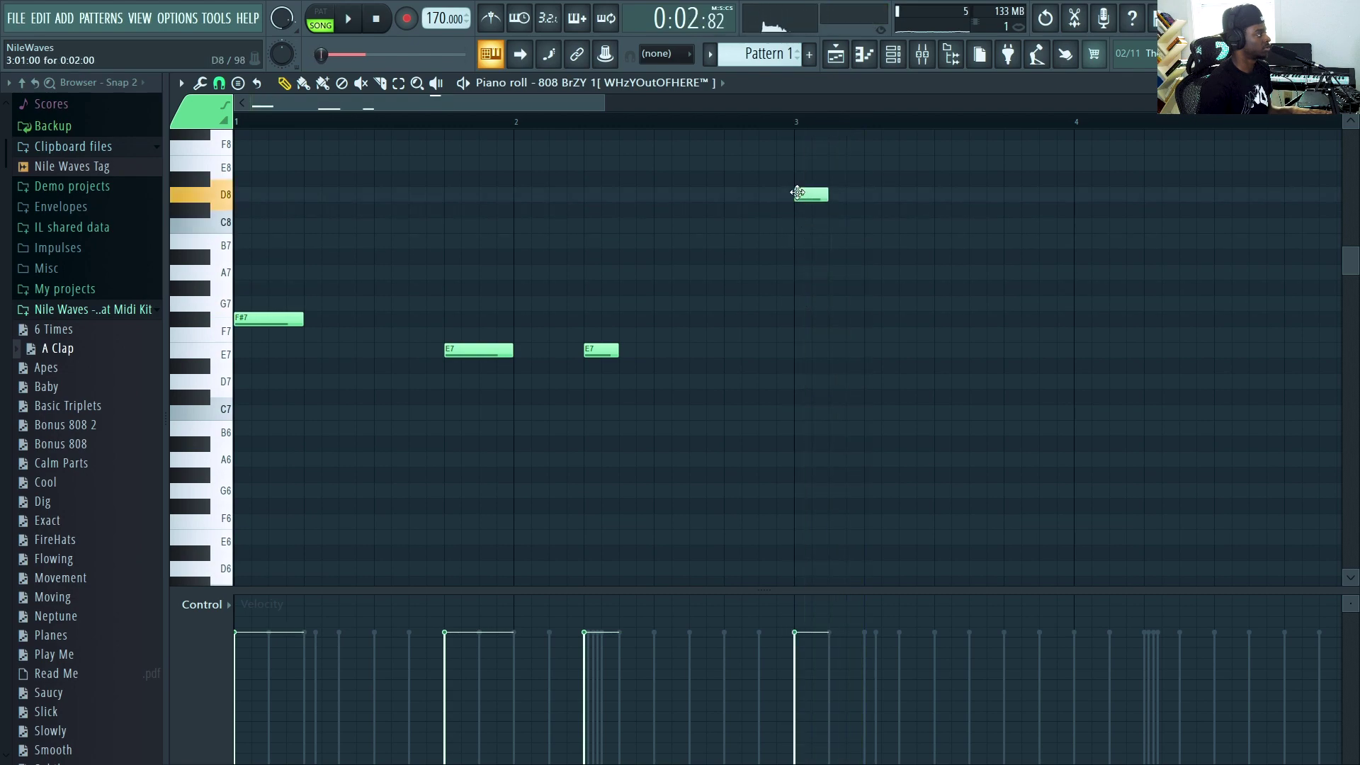
drag(798, 192, 800, 209)
key(space)
key(space)
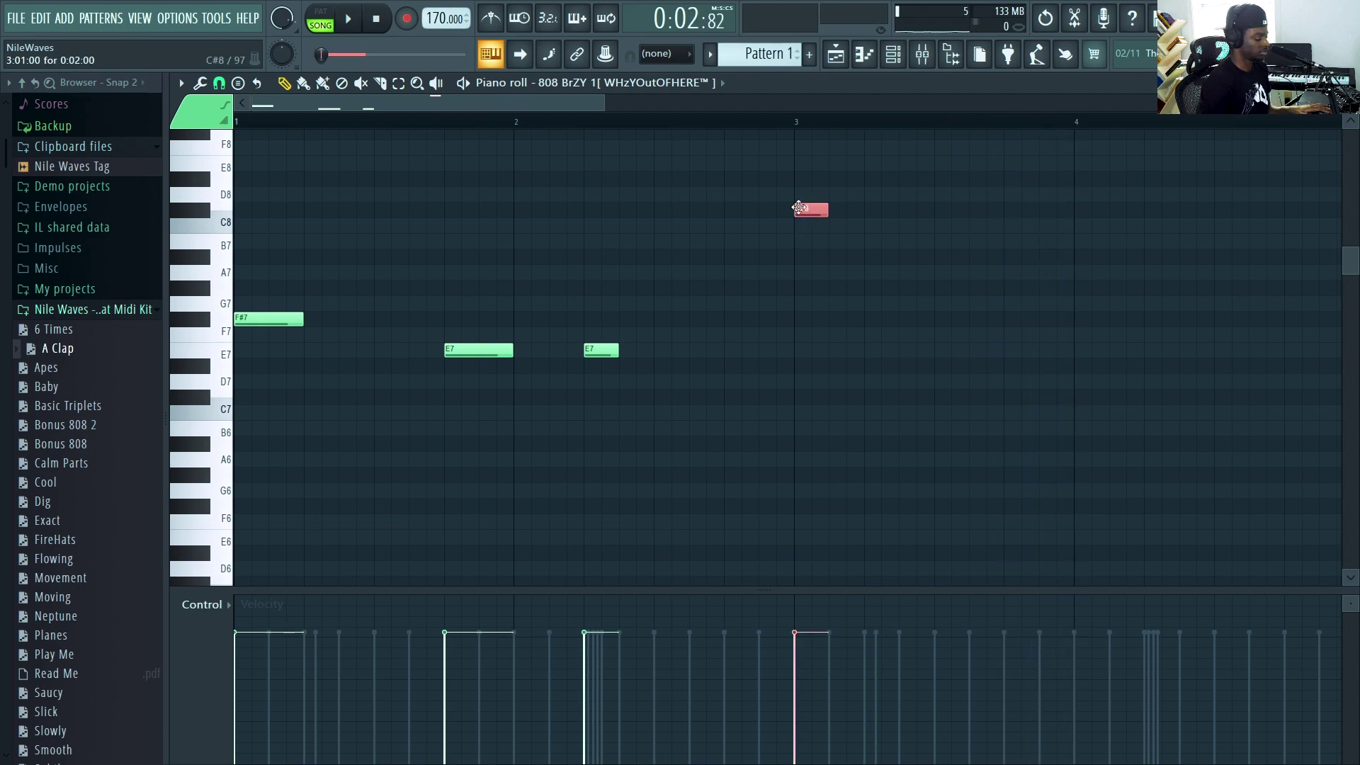
key(ctrl+Down)
key(space)
key(space)
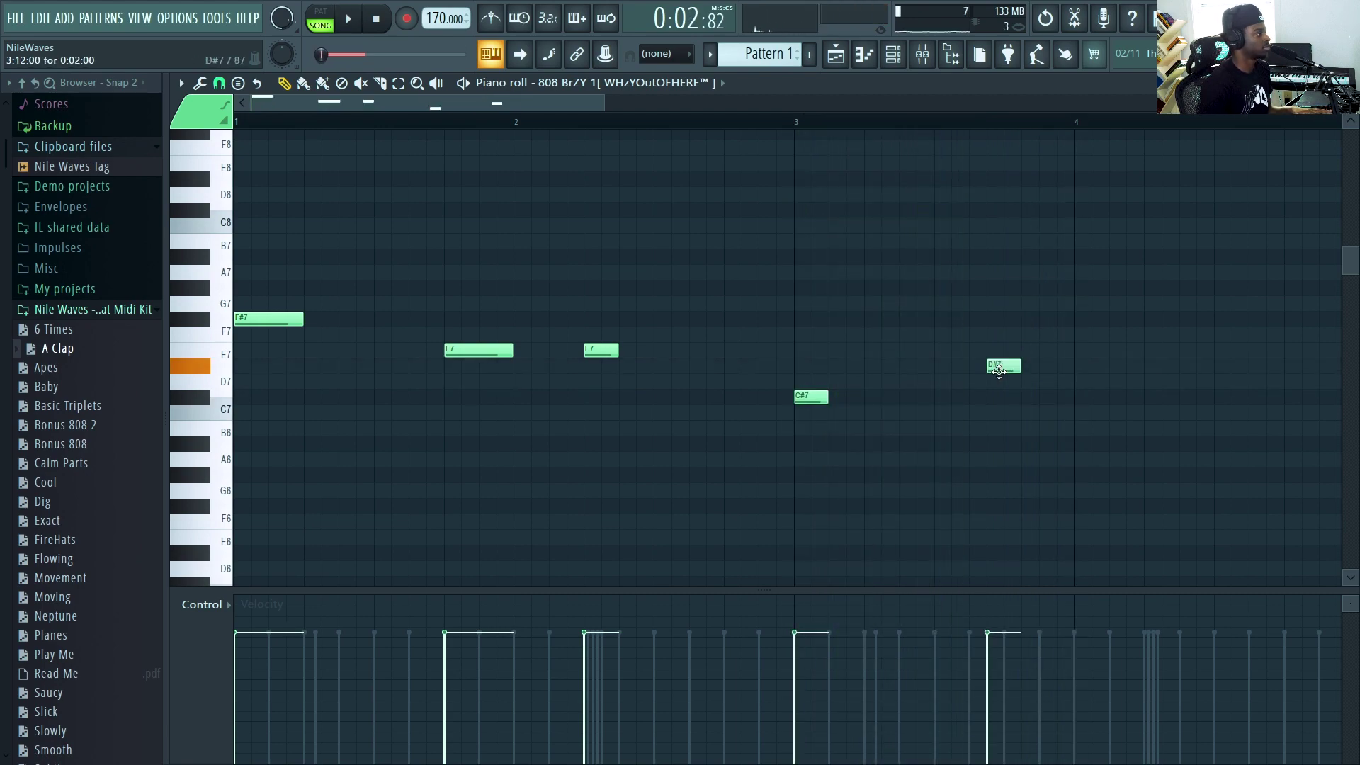
Lengthen bar 3's C#7 note to four steps, add a four-step D7 note at the start of bar 4 and play back
right_click(1020, 382)
key(space)
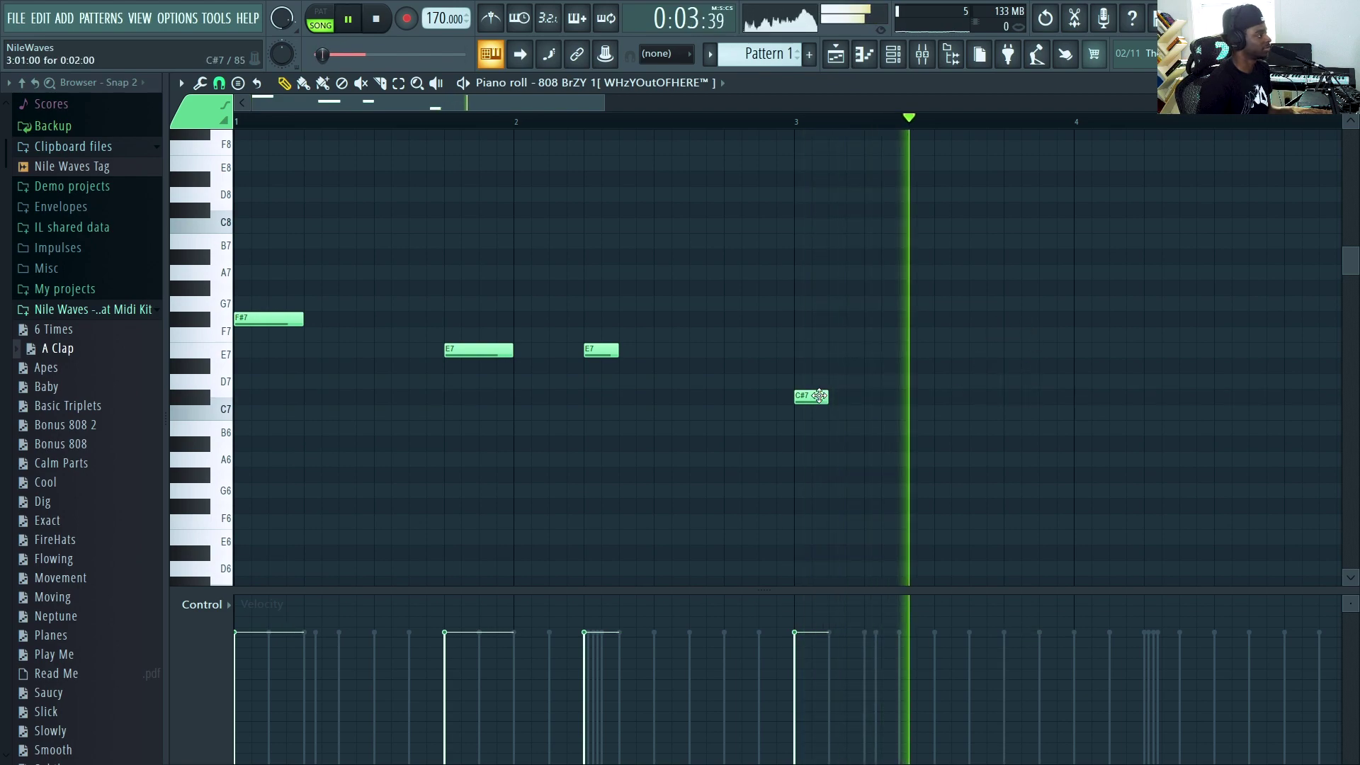
drag(827, 397, 855, 399)
key(space)
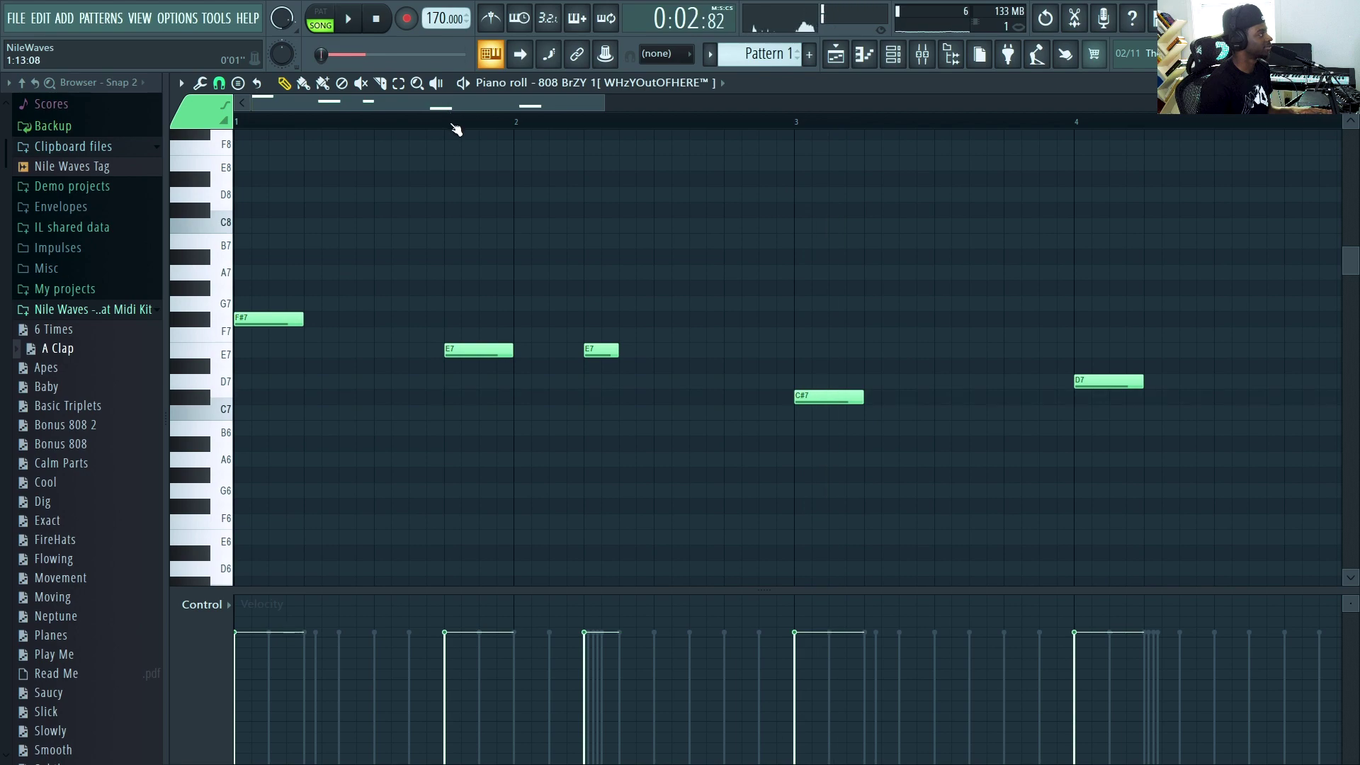
key(space)
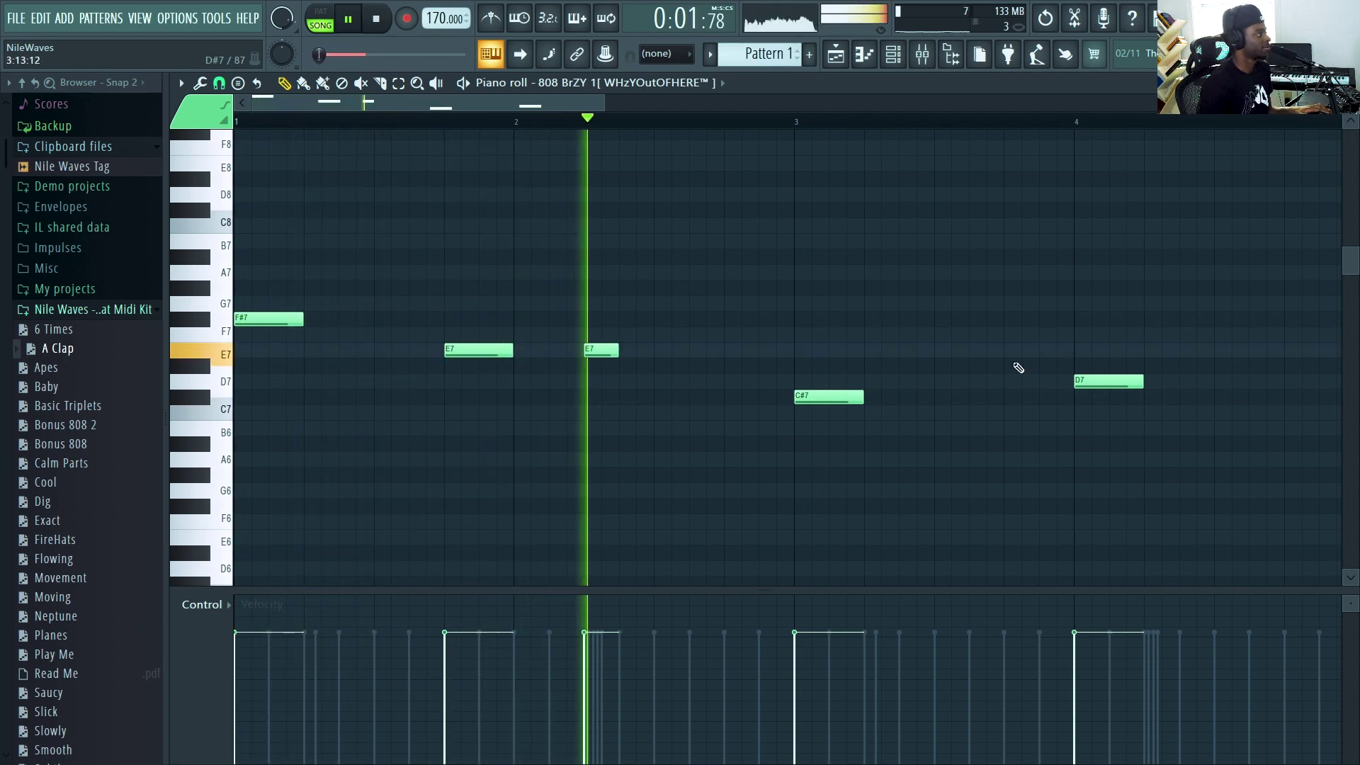
Add two-step 808 notes C#7 at step 7 and D7 at step 13 of bar 3, and delete the D7 note starting bar 4
click(895, 396)
click(1011, 381)
right_click(1095, 382)
key(space)
click(810, 126)
key(space)
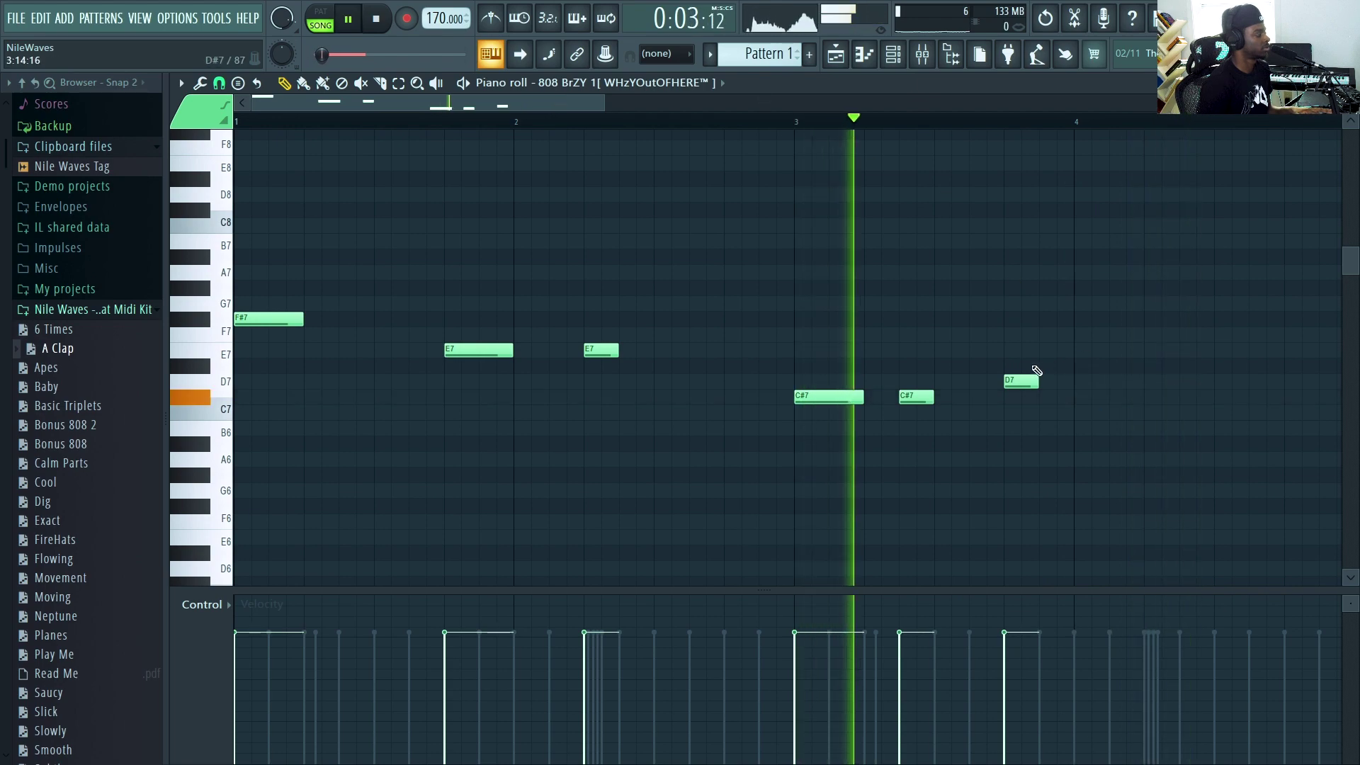
Try different positions for a two-step D7 note in bar 4 and settle on step 15
click(1183, 381)
key(space)
right_click(1198, 384)
key(space)
click(1155, 381)
scroll(626, 105, down, 1)
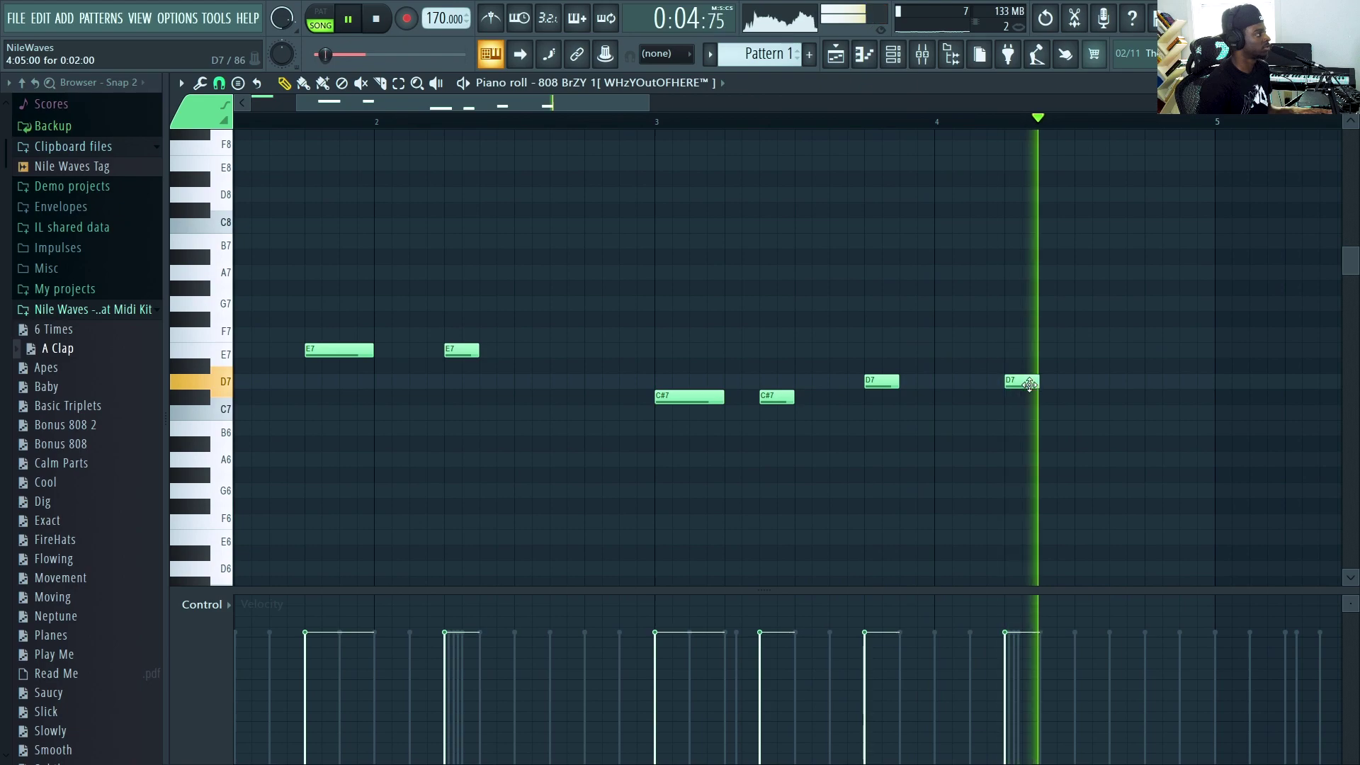
key(space)
right_click(1021, 383)
key(space)
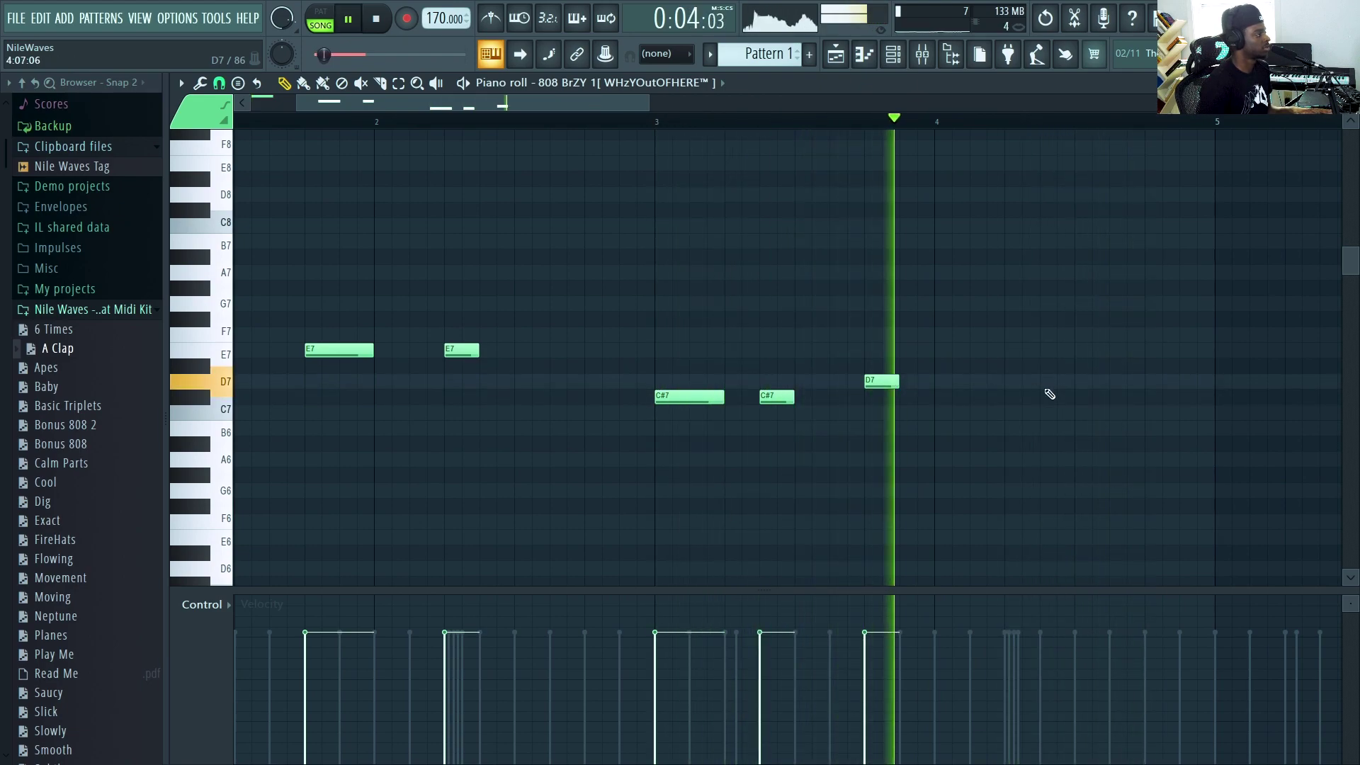
click(1192, 382)
key(space)
Select all the 808 notes and transpose them down two octaves so the bassline starts on F#5
drag(652, 104, 874, 120)
drag(714, 128, 6, 146)
drag(1153, 476, 3, 254)
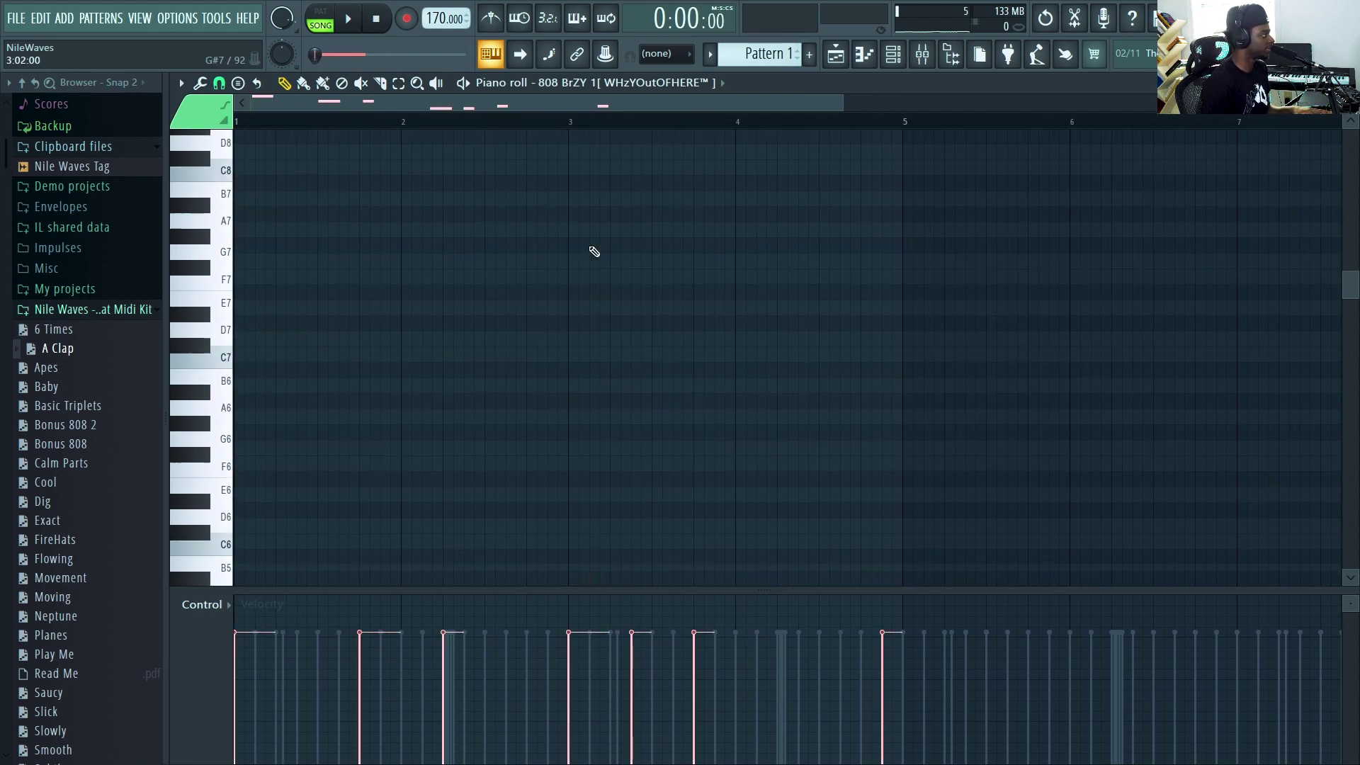
click(264, 496)
right_click(282, 496)
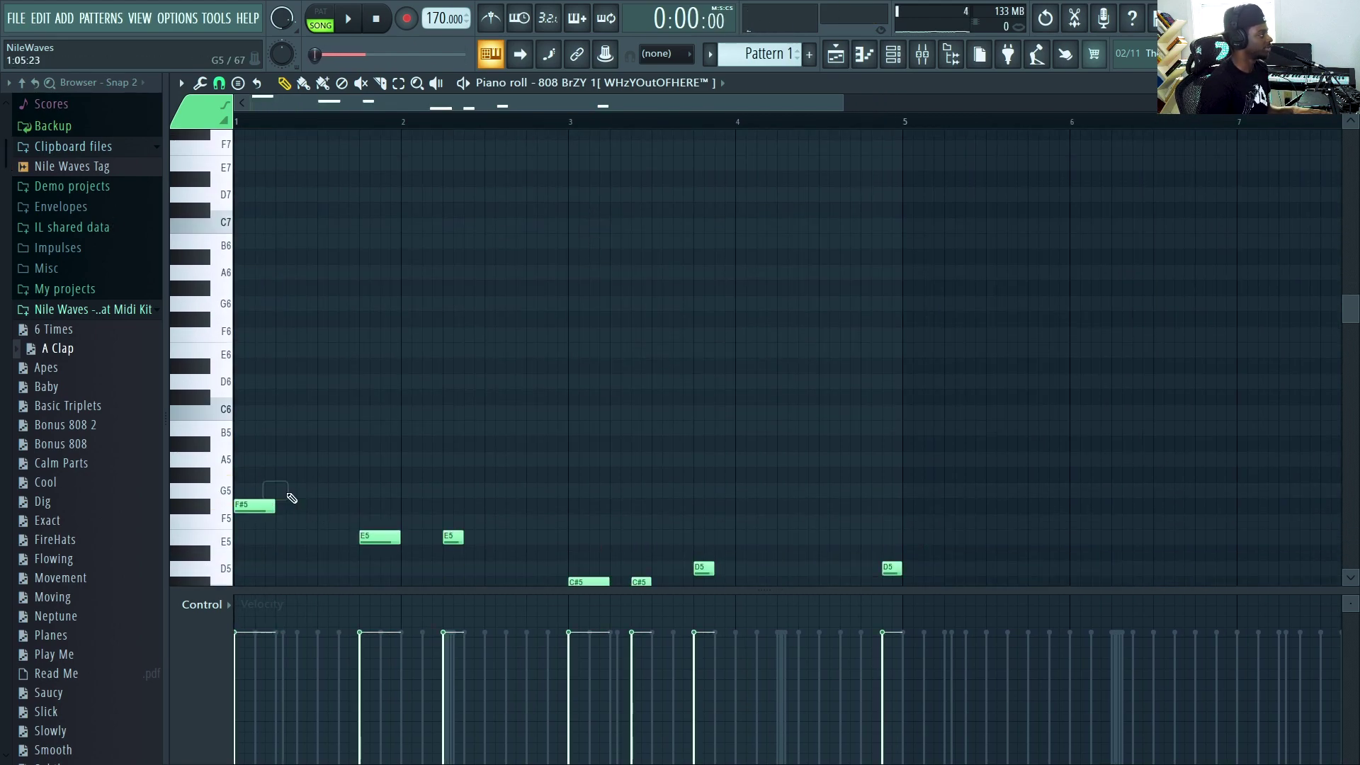
Raise the velocity of all the 808 notes to maximum in the note properties, play back and clear the selection
scroll(953, 524, down, 1)
drag(1013, 574, 220, 425)
double_click(268, 457)
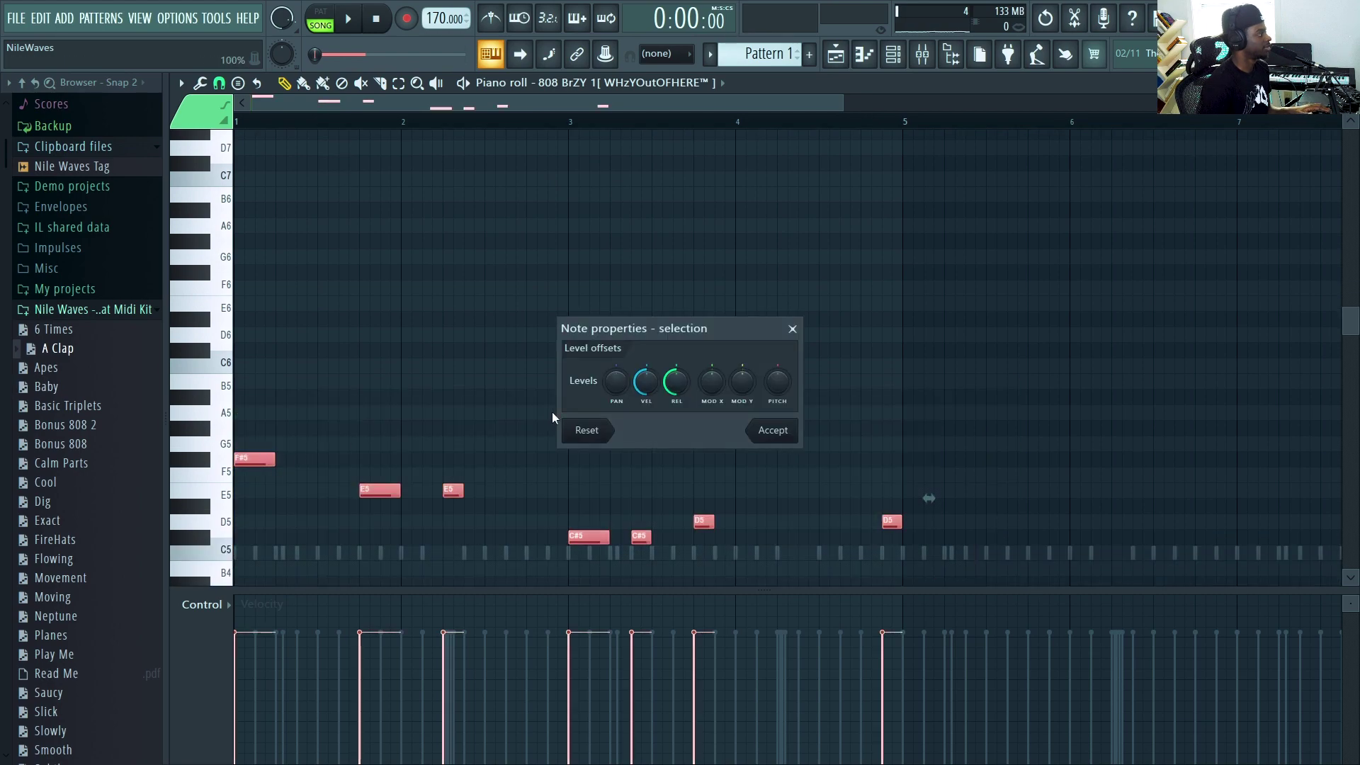
click(773, 430)
key(space)
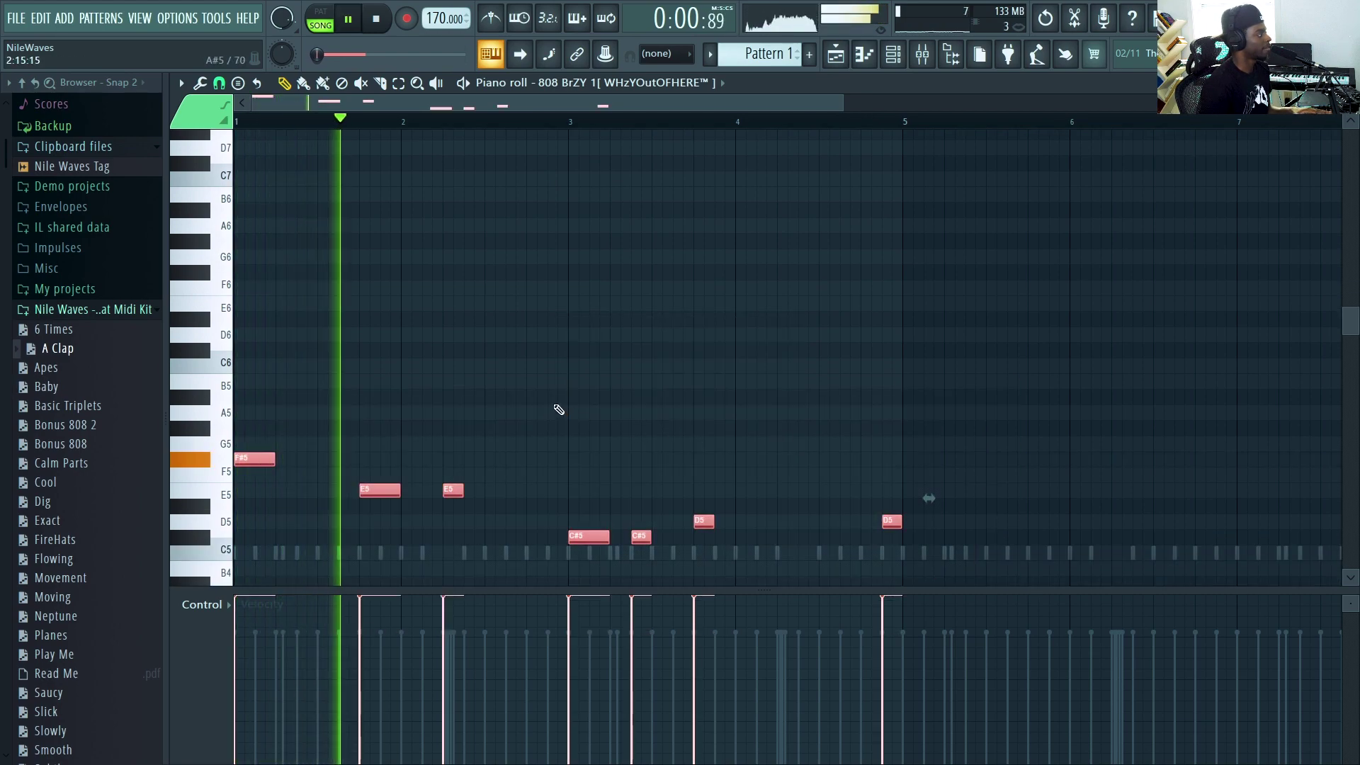
click(669, 477)
right_click(670, 479)
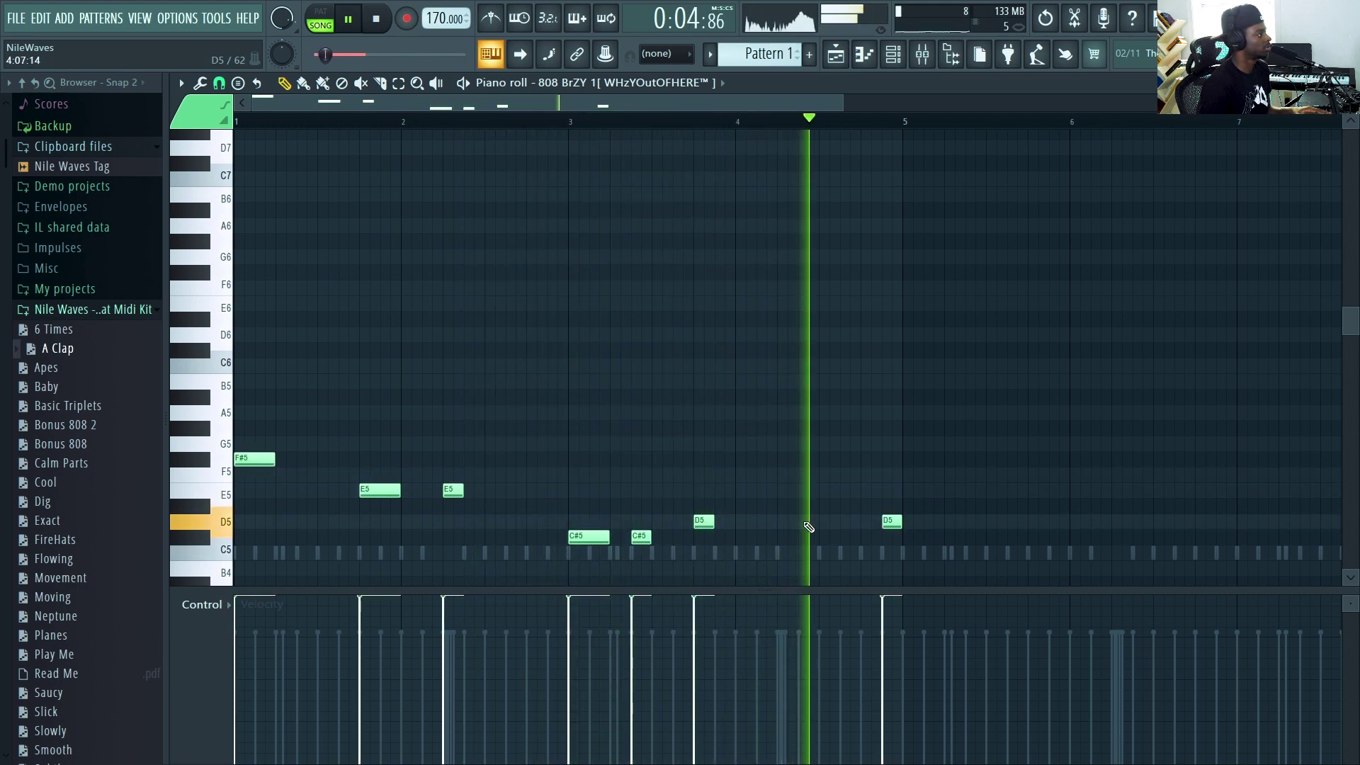
Add a two-step F#5 note at step 7 of bar 1 at full velocity and delete the E5 note in bar 2
key(space)
key(space)
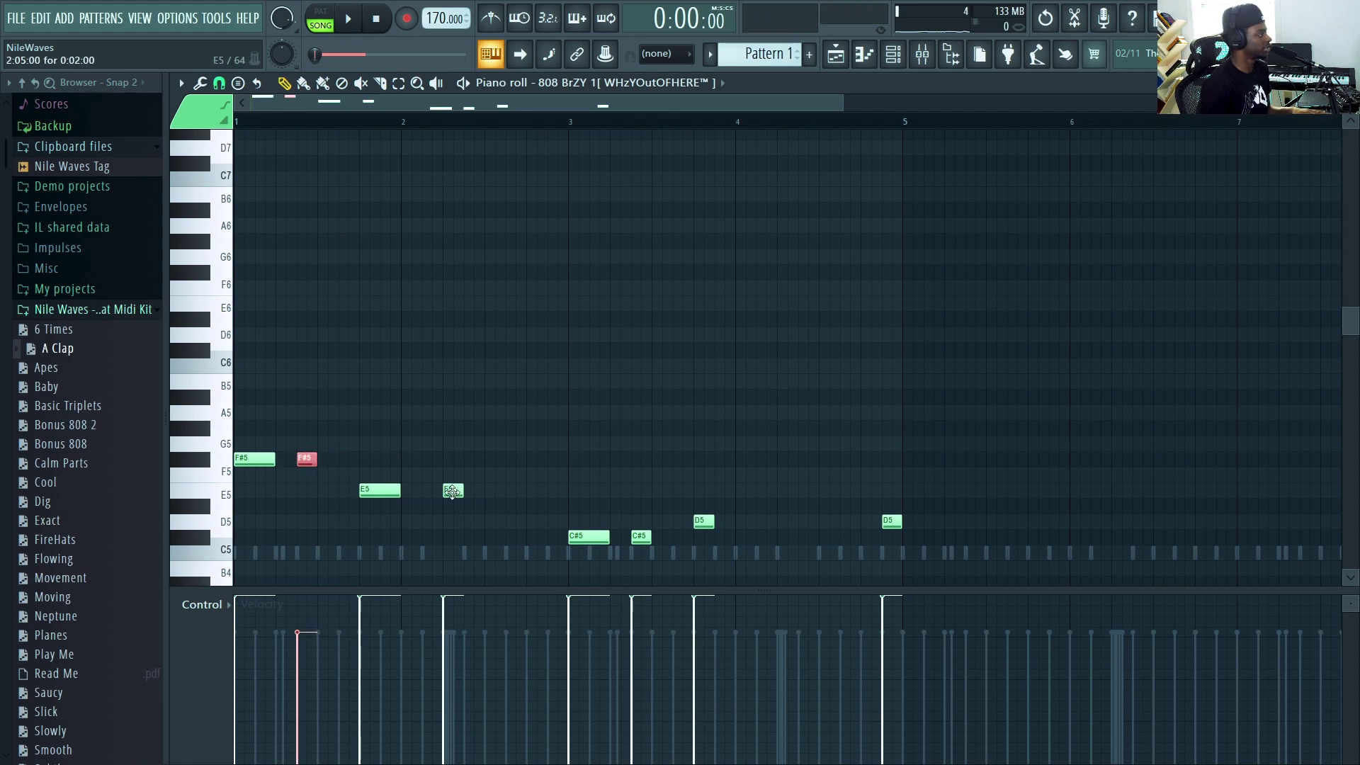
right_click(452, 491)
key(space)
key(space)
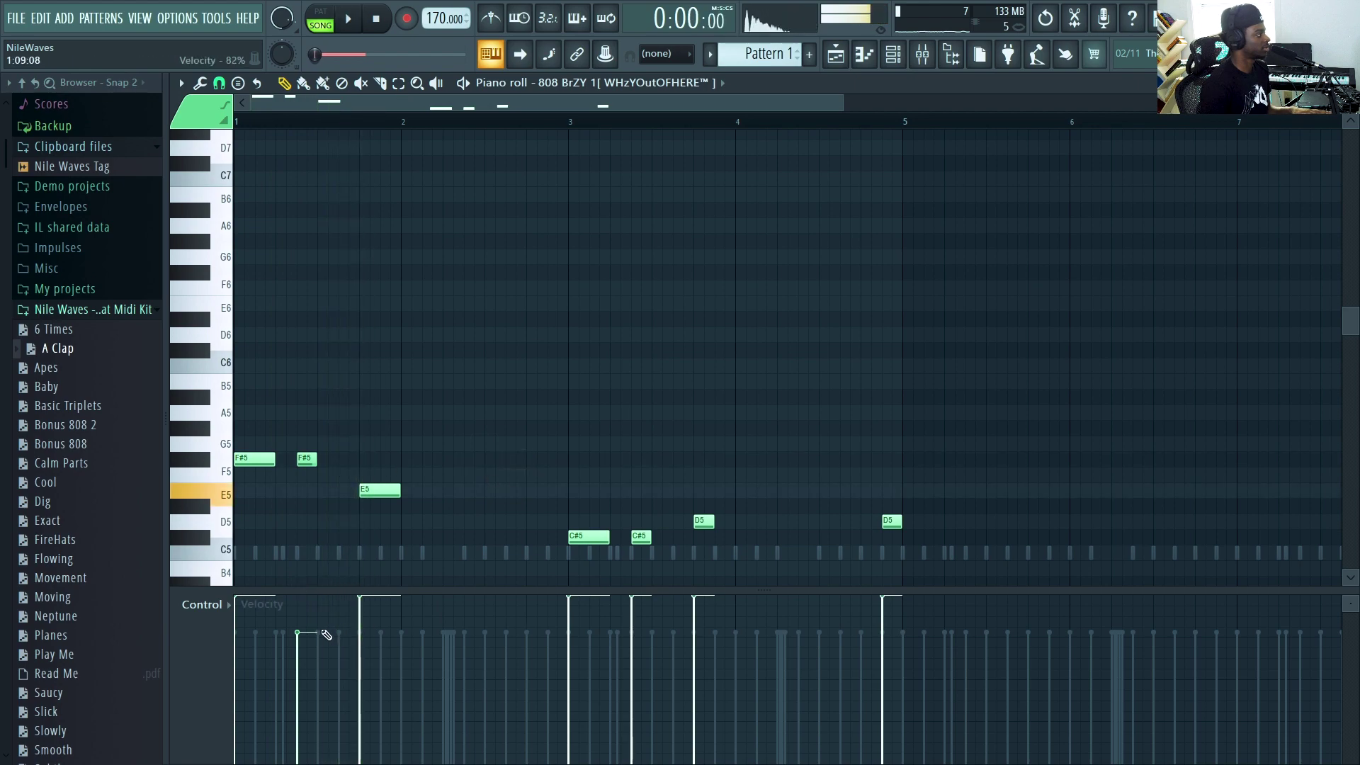
drag(315, 628, 309, 594)
key(space)
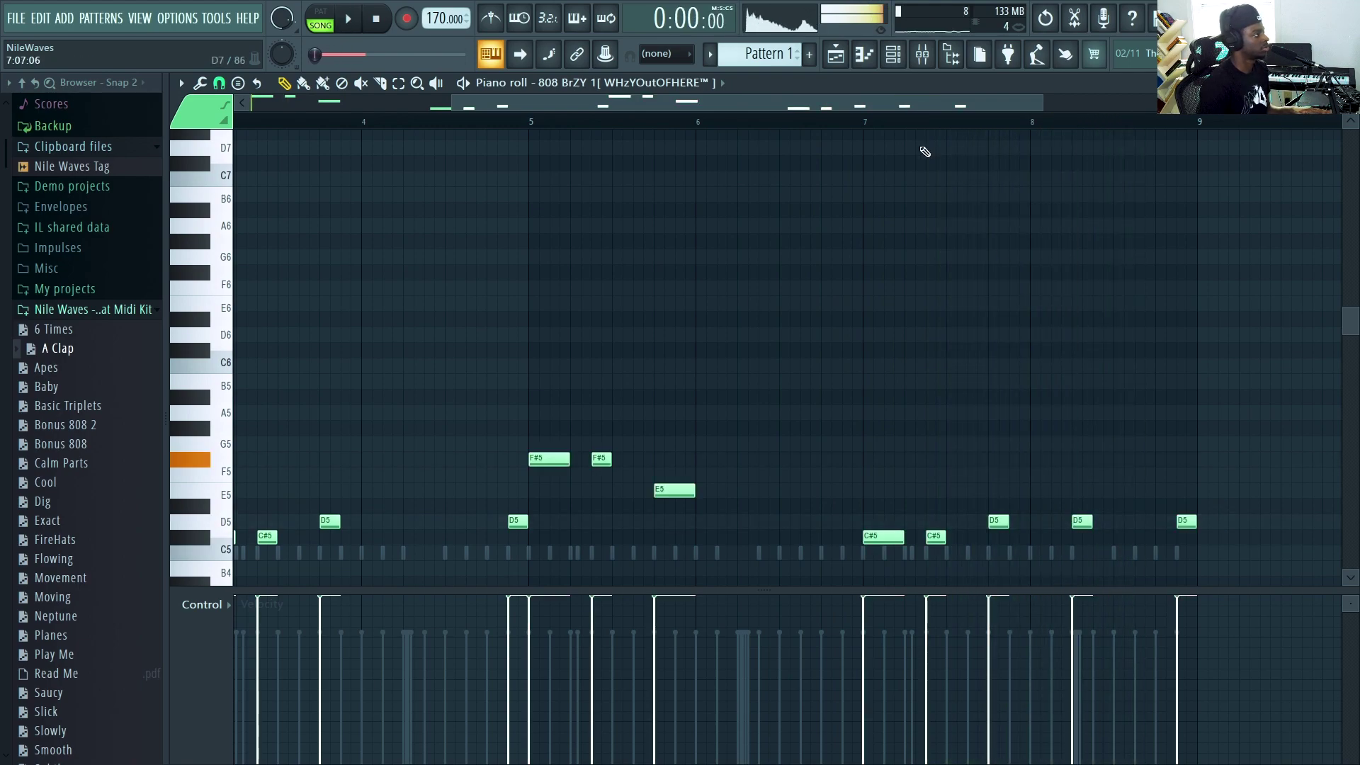
Add a one-step D5 note at step 11 of bar 8 and shorten the D5 at step 15 to one step
click(865, 122)
key(space)
mouse_move(1081, 523)
mouse_down()
mouse_move(1067, 540)
mouse_move(1088, 523)
mouse_up()
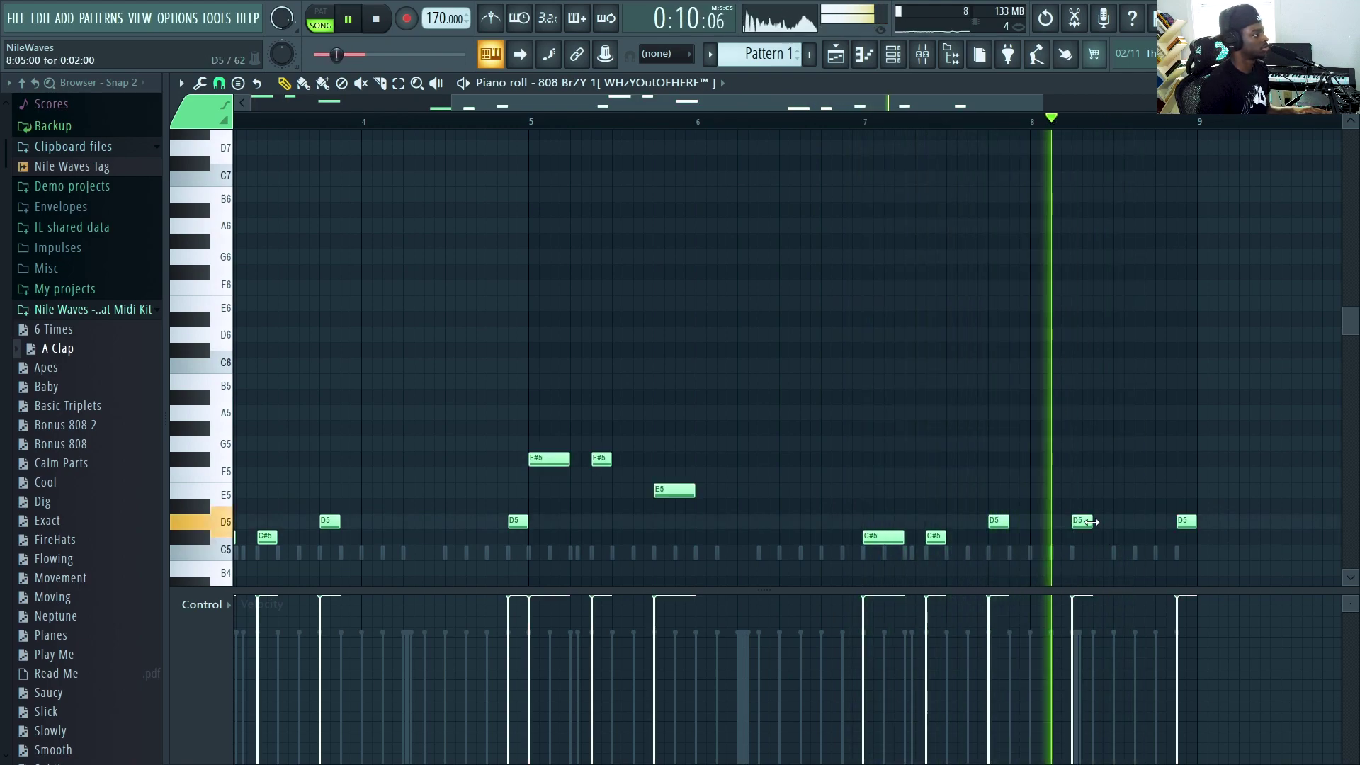
click(1144, 522)
drag(1153, 523, 1182, 528)
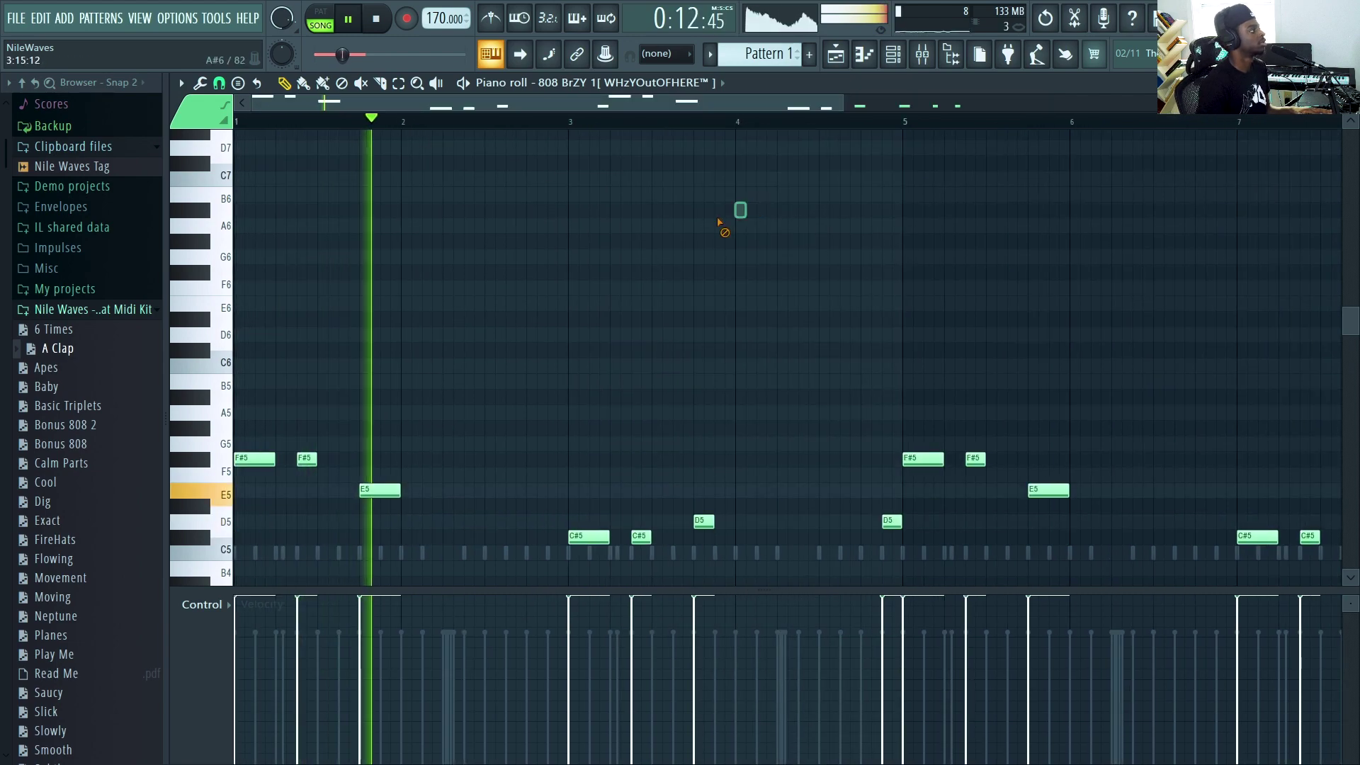
Play back the bassline and delete the two-step D5 note at step 5 of bar 8
drag(768, 112, 852, 108)
scroll(863, 424, down, 3)
scroll(863, 425, up, 1)
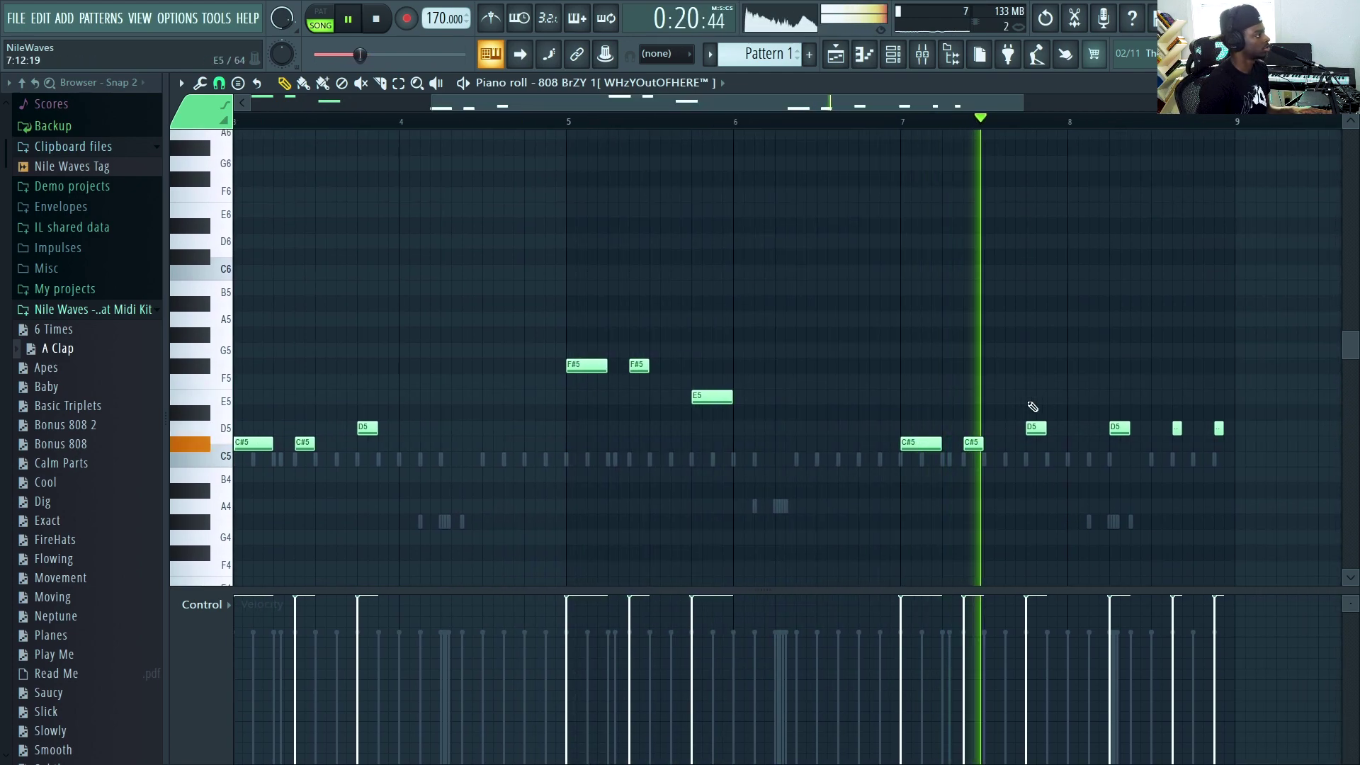
right_click(1119, 427)
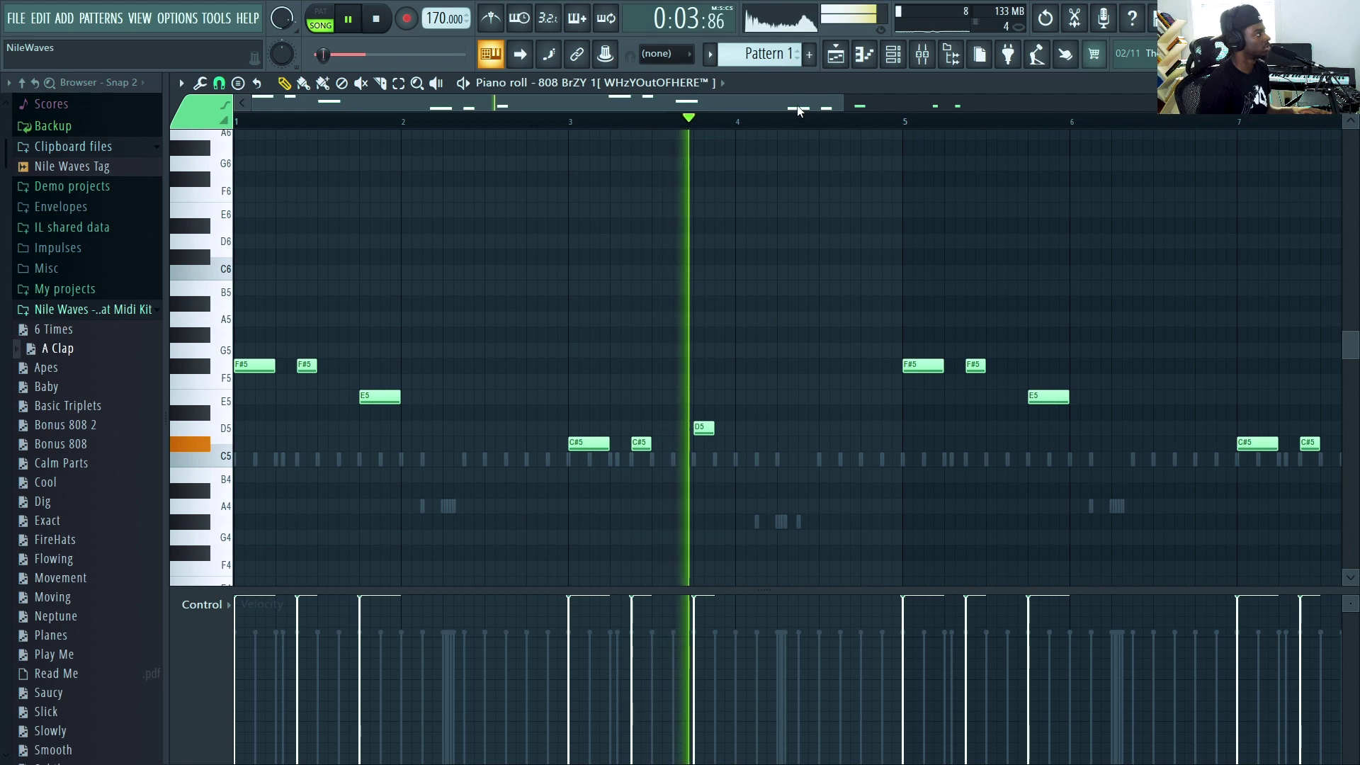
Lower the volume of the 808 mixer track slightly and stop playback
drag(840, 102, 969, 109)
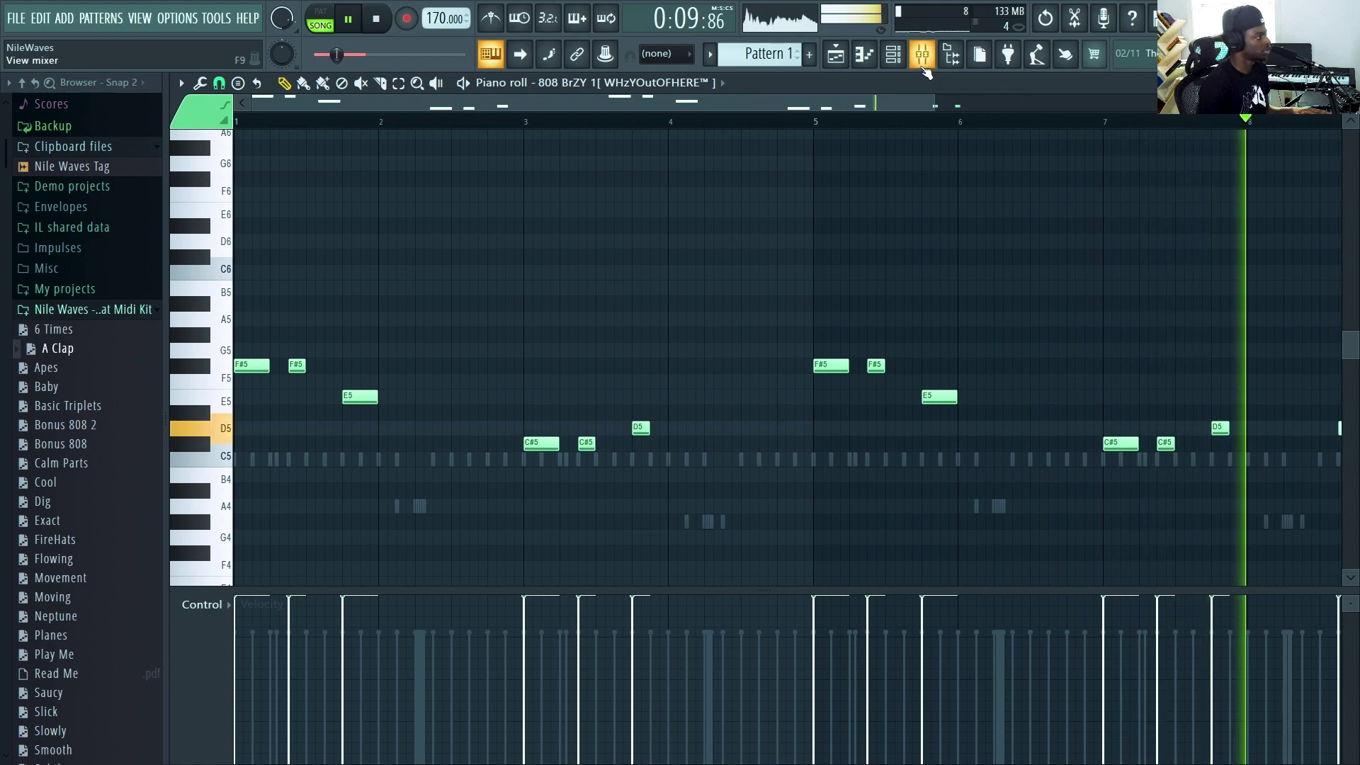
key(F9)
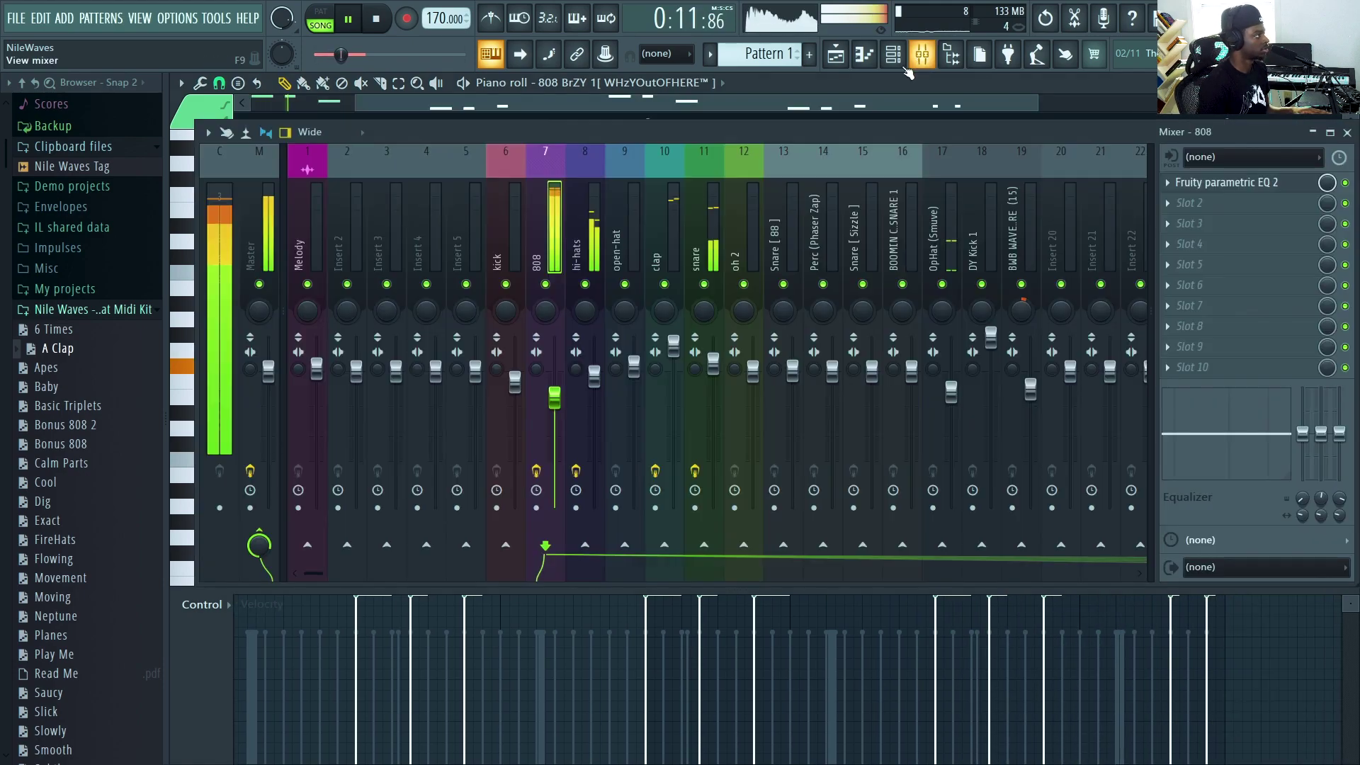
key(space)
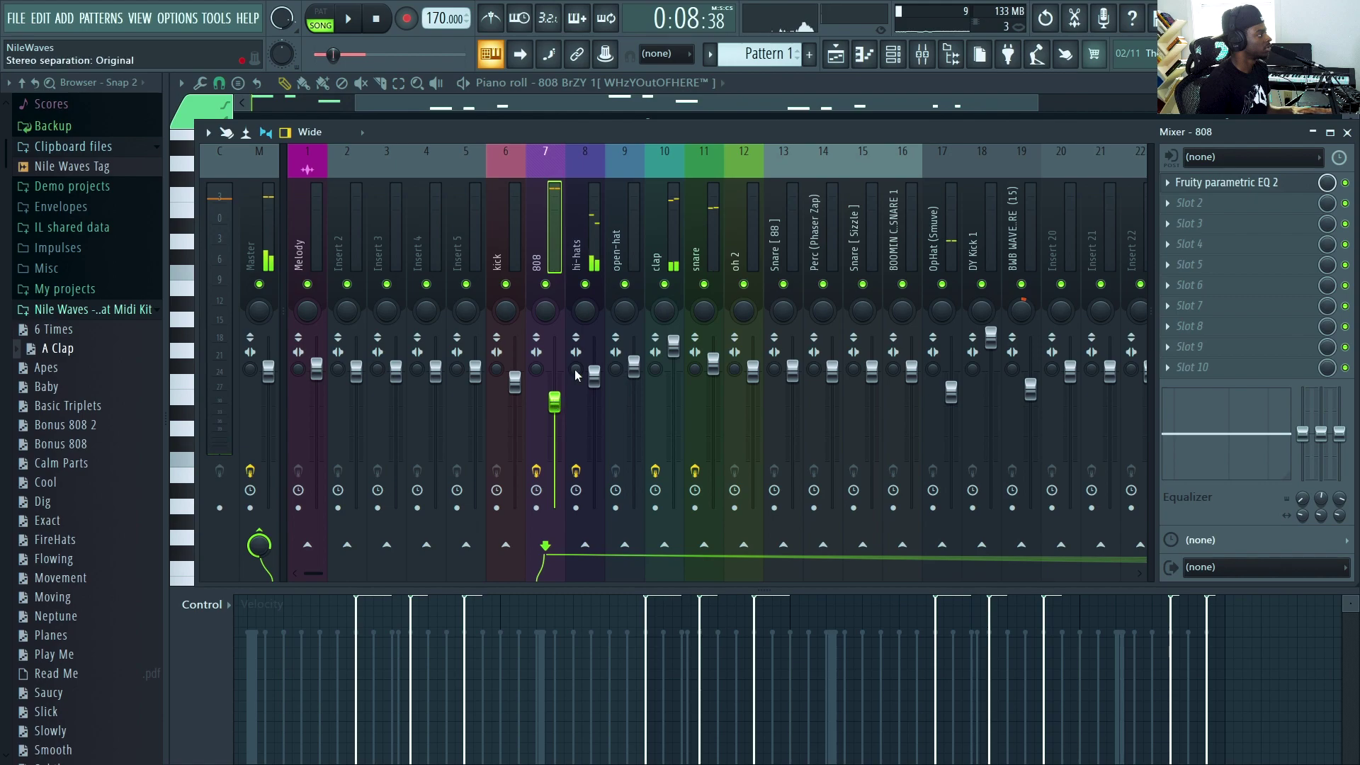
Return the song position to the start and place DY Kick 1 hits on steps 1, 7 and 13 of bar 1
click(836, 62)
click(891, 56)
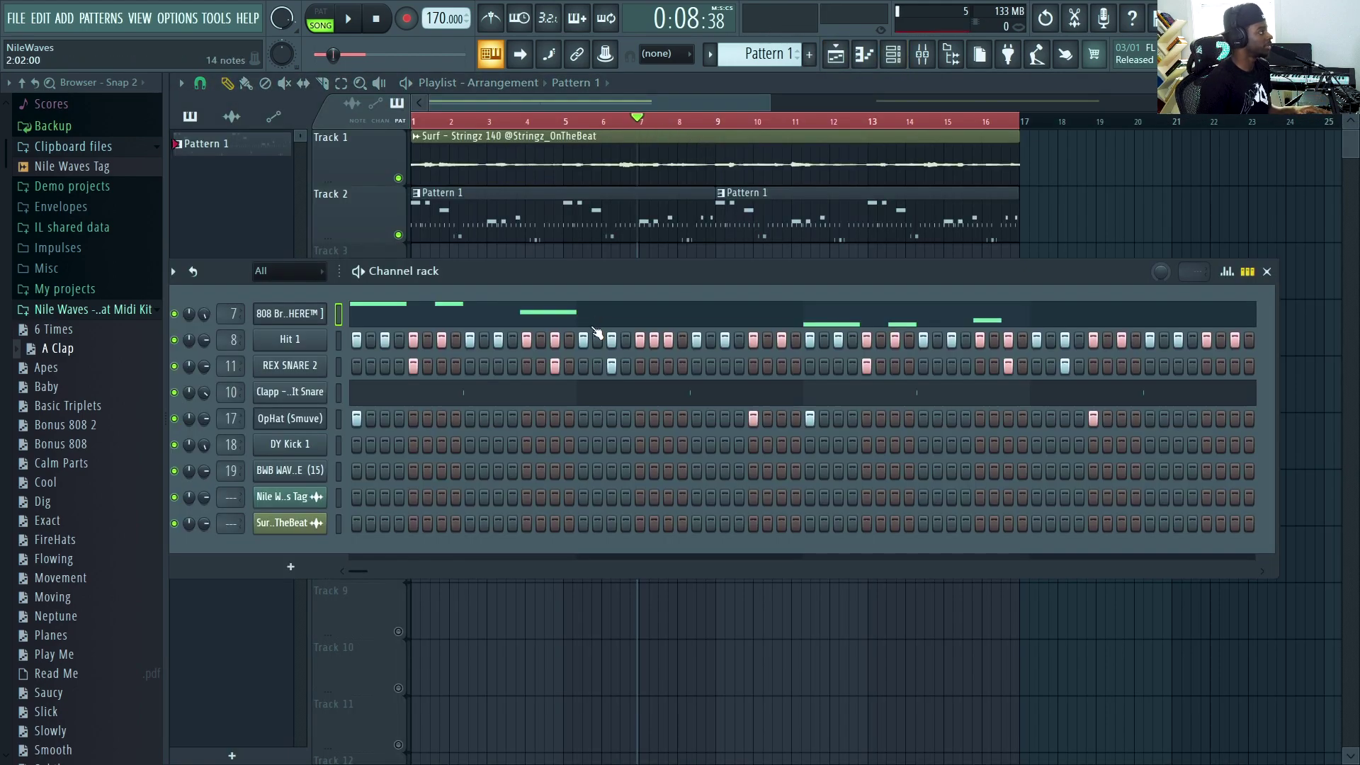
click(415, 122)
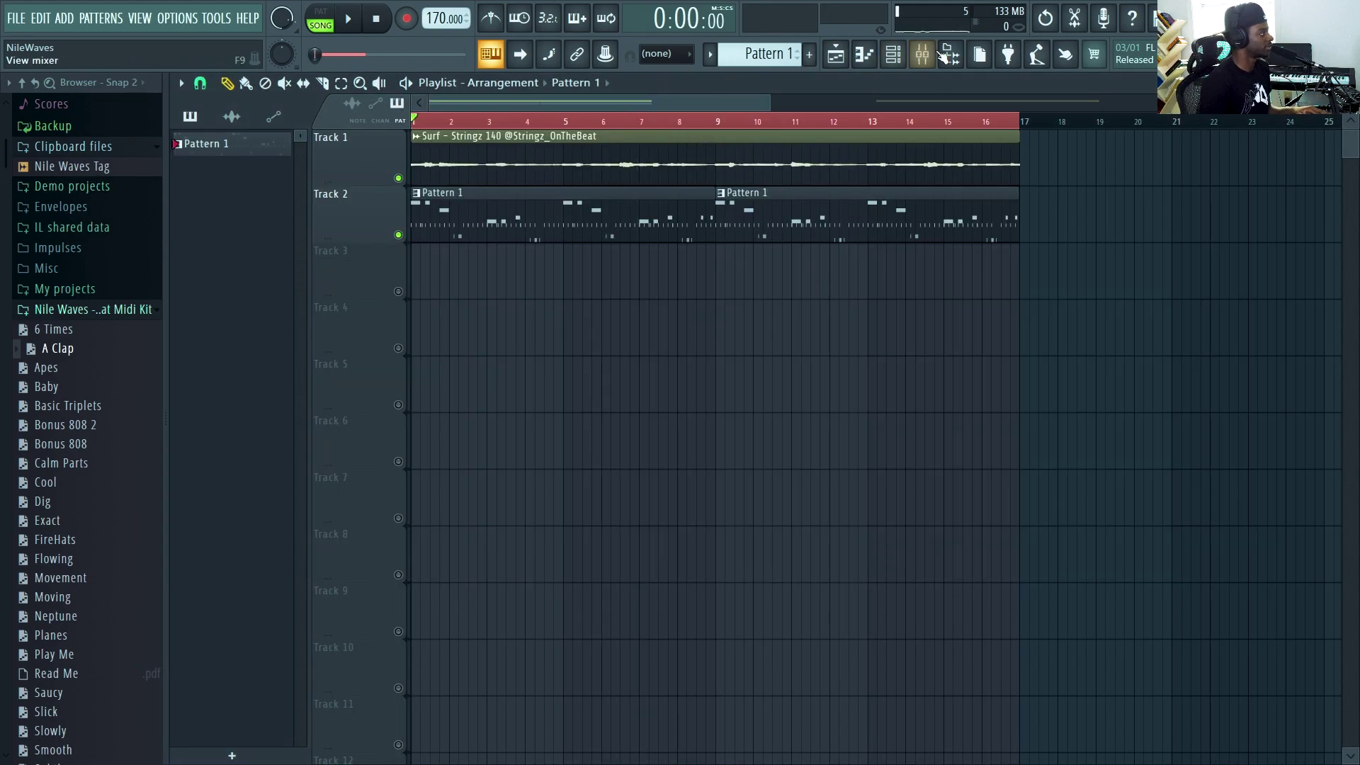
click(892, 56)
click(356, 448)
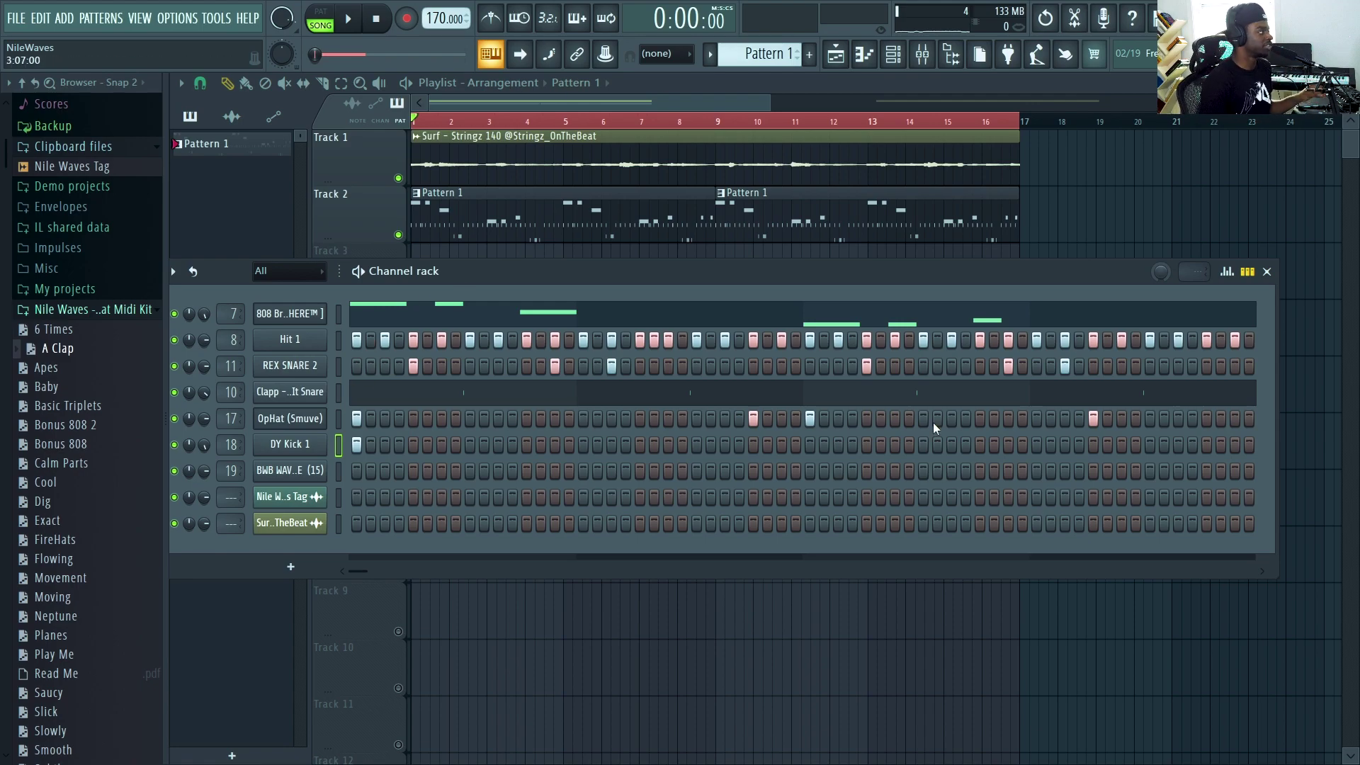
click(442, 444)
key(space)
click(527, 444)
Add DY Kick 1 hits on step 15 of bar 2 and on steps 1, 7 and 13 of bar 3
click(811, 445)
key(space)
click(780, 444)
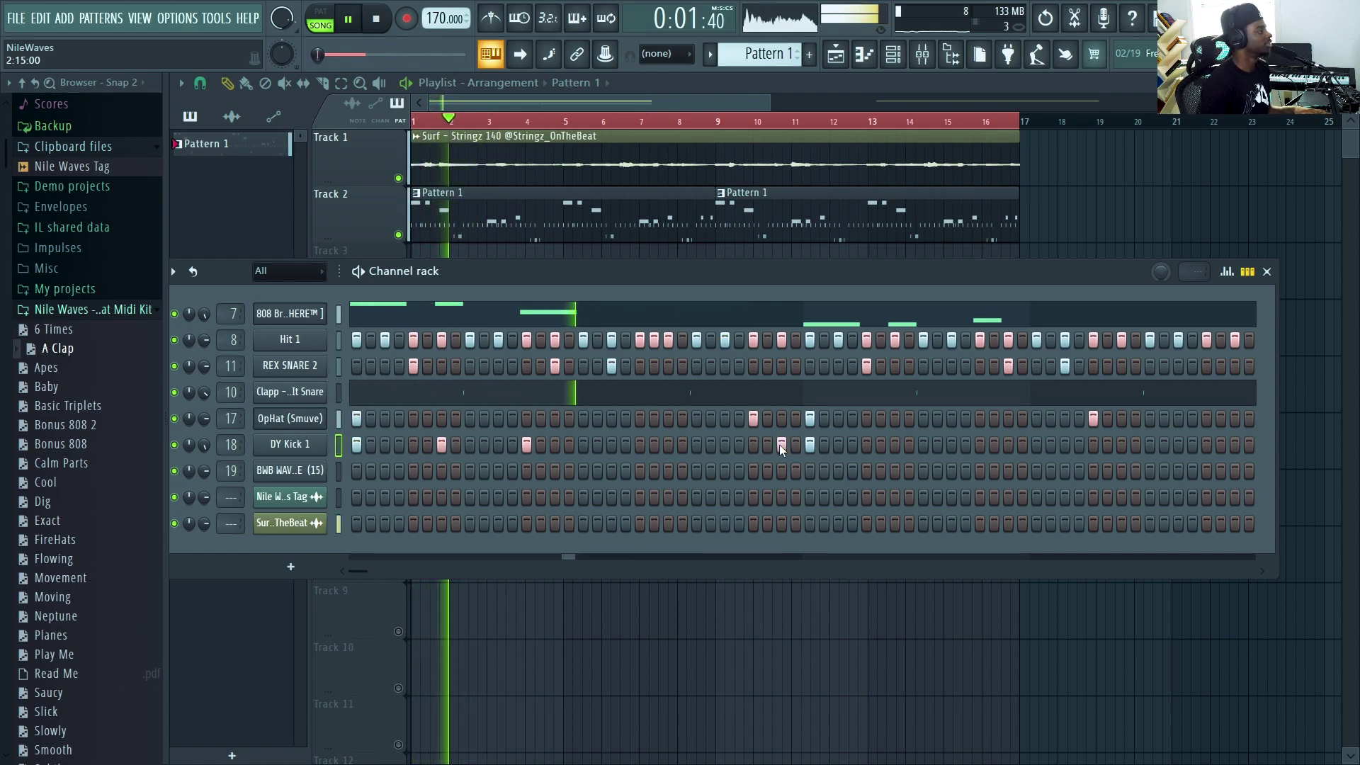
click(879, 448)
right_click(880, 447)
key(space)
key(space)
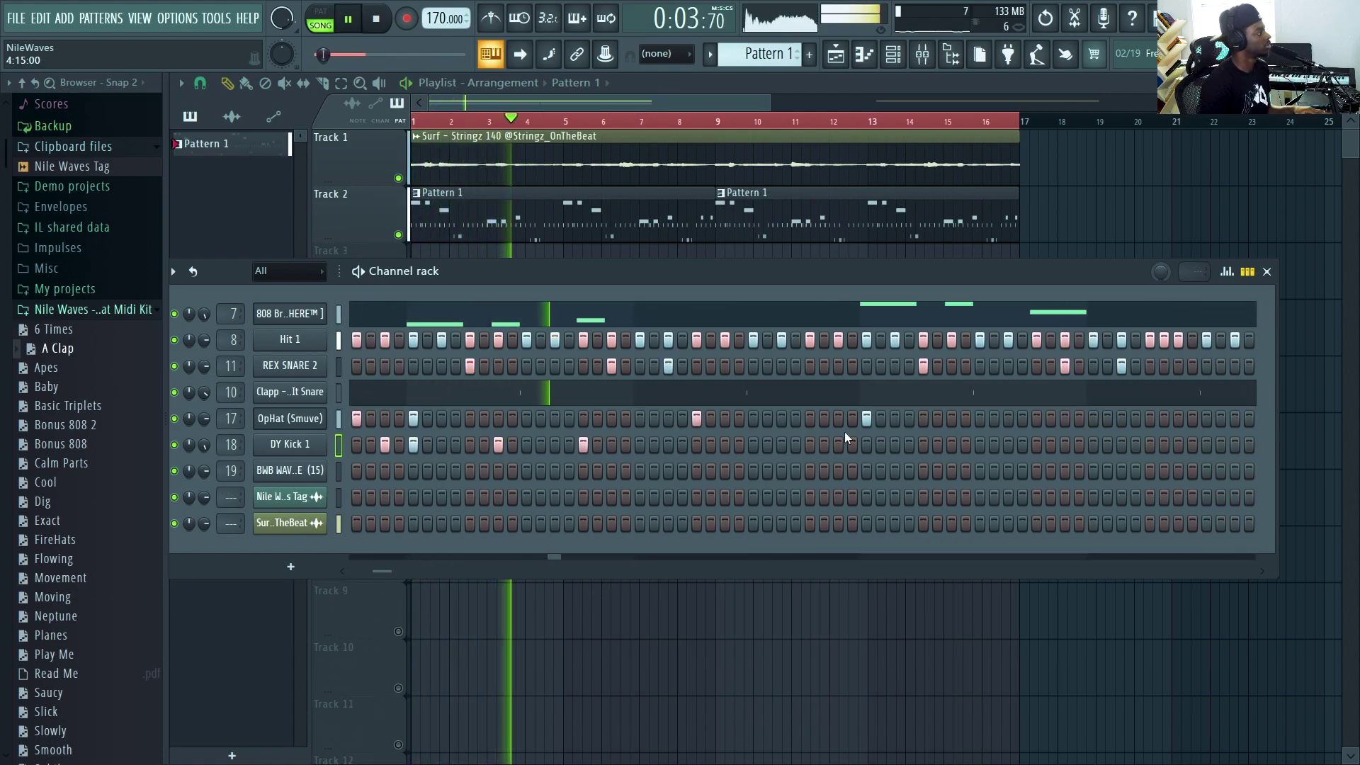
Add DY Kick 1 hits on step 11 of bar 4 and on steps 1, 7 and 13 of bar 5
click(782, 445)
click(867, 444)
click(951, 444)
click(1029, 445)
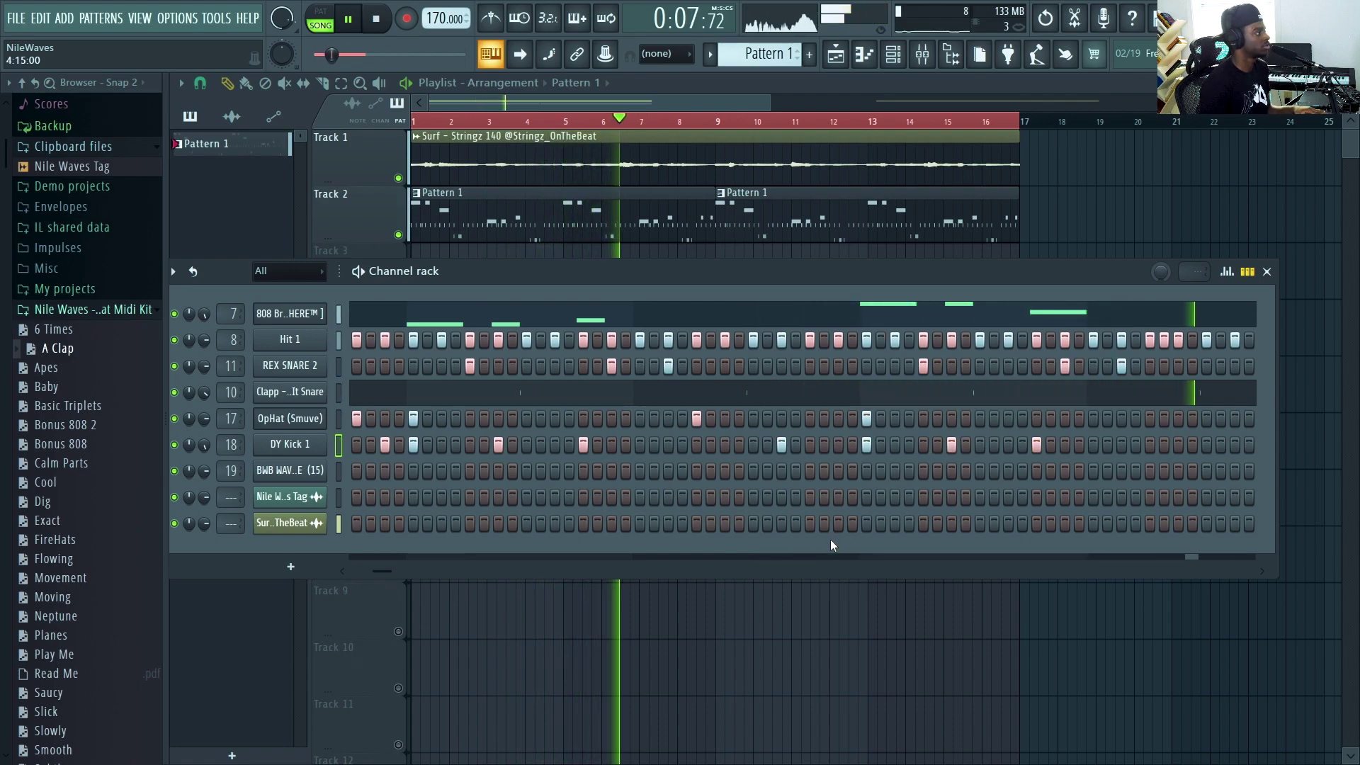
Add DY Kick 1 hits on steps 1, 7 and 13 of bar 7 and on steps 11 and 15 of bar 8
click(640, 444)
click(724, 444)
click(810, 444)
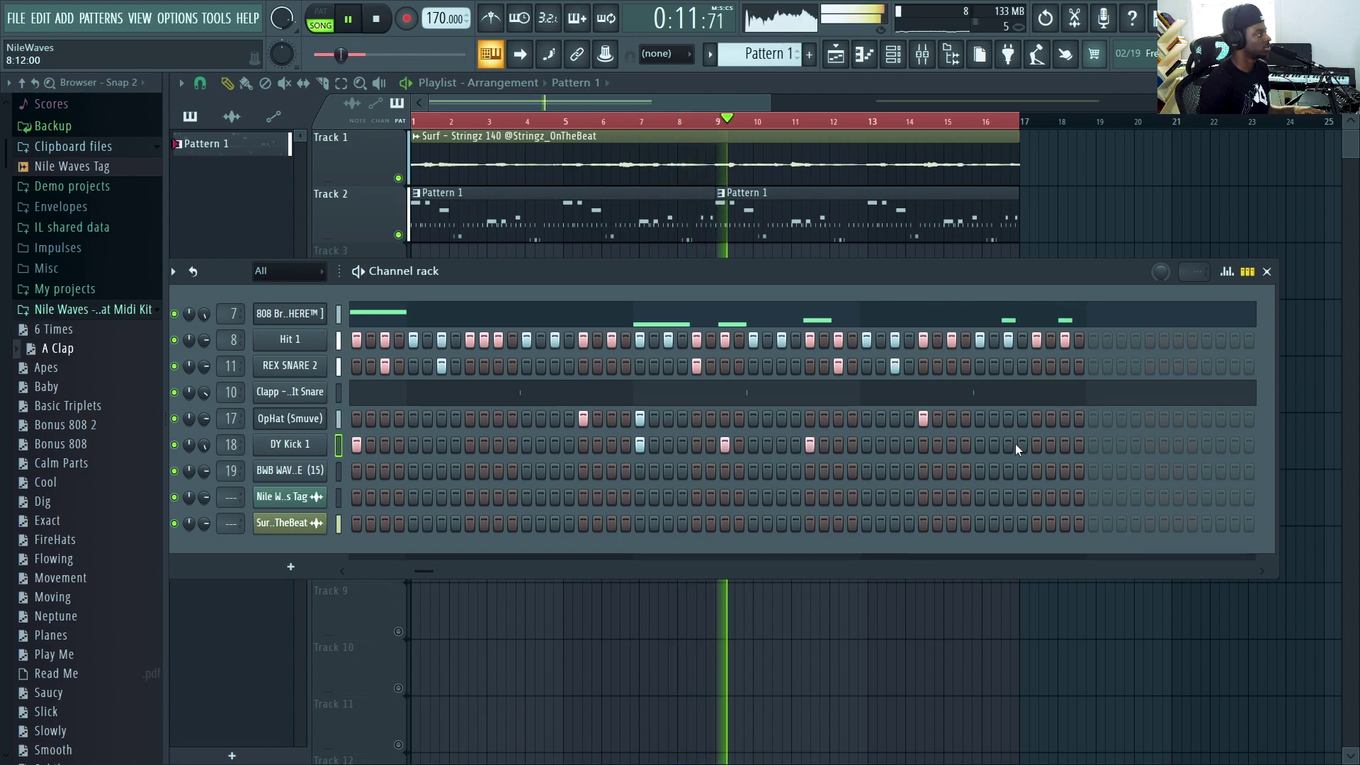
click(1051, 445)
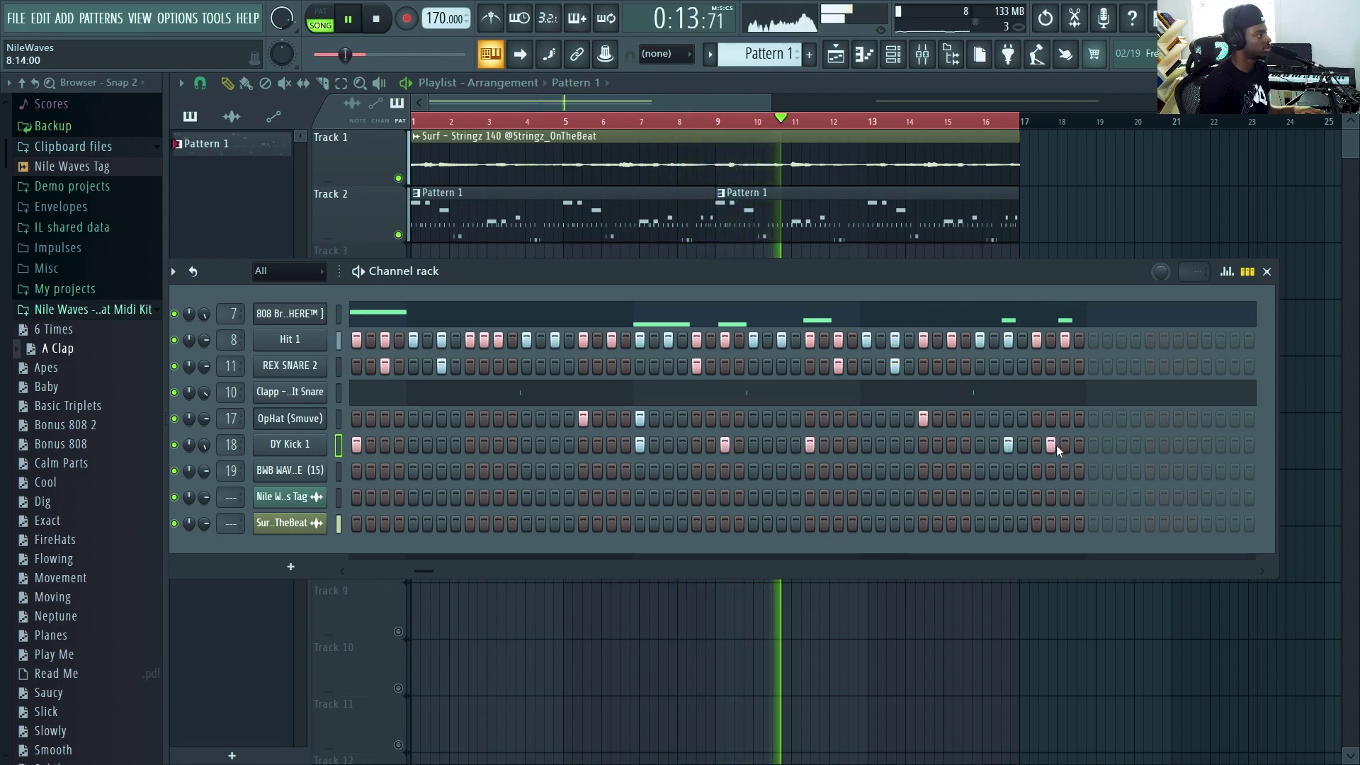
click(1065, 445)
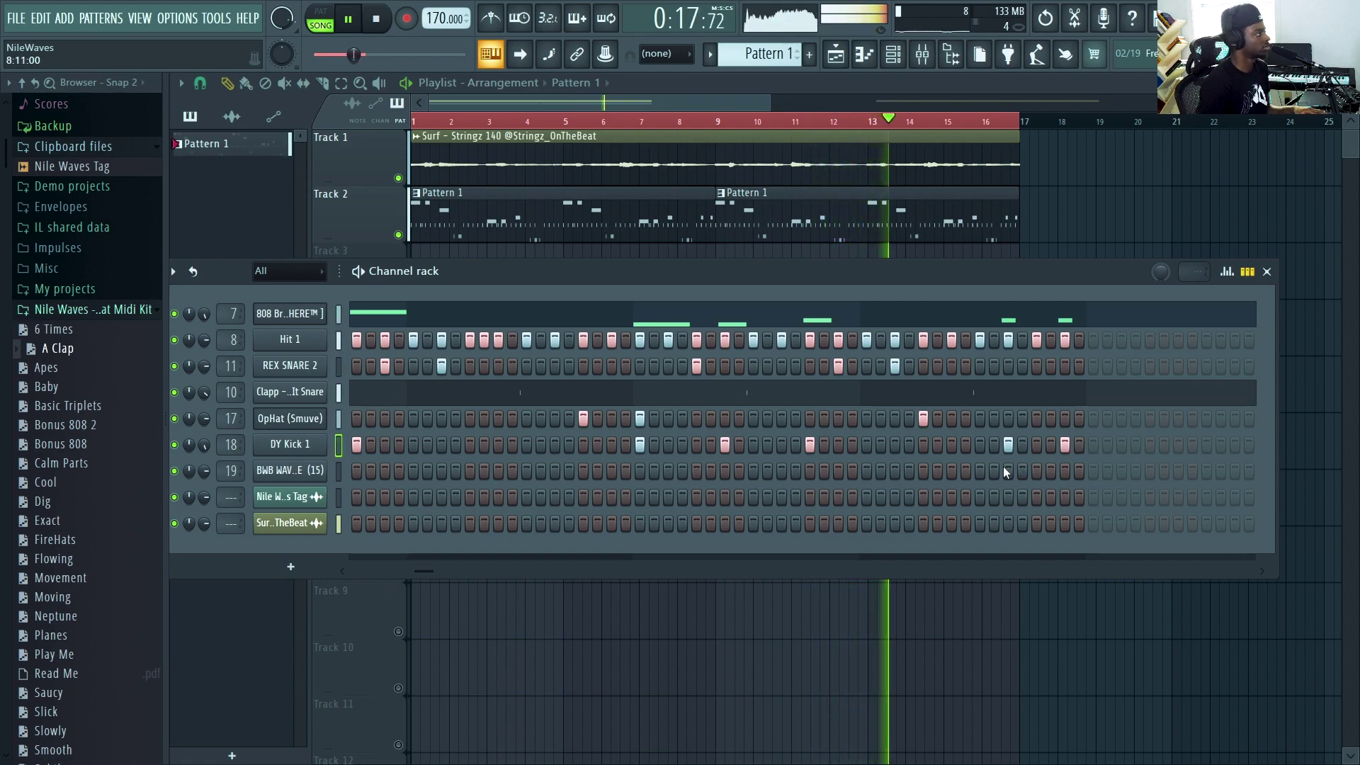
Collapse the open Nile Waves MIDI kit folder, find the Chasethem drumkit's sample folders and stop playback
drag(457, 568, 184, 546)
click(74, 309)
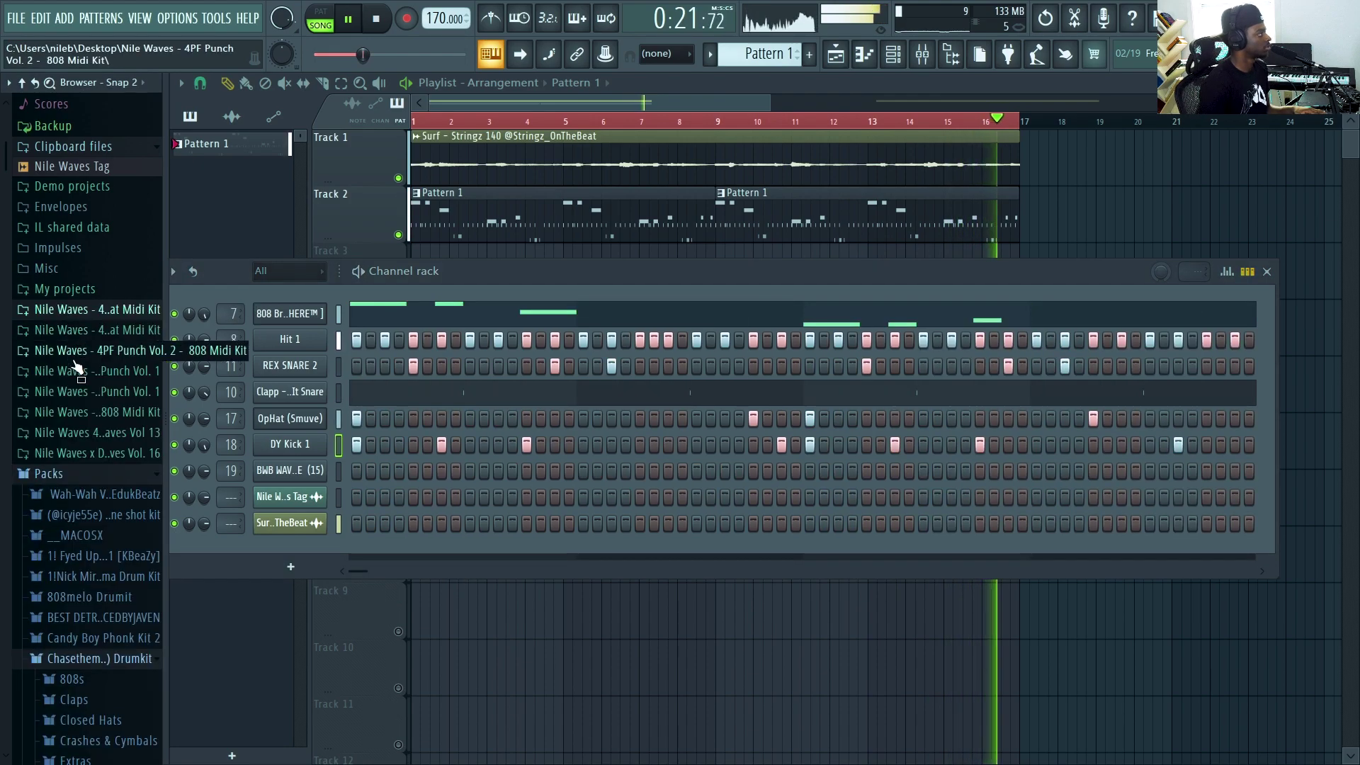
scroll(76, 367, down, 6)
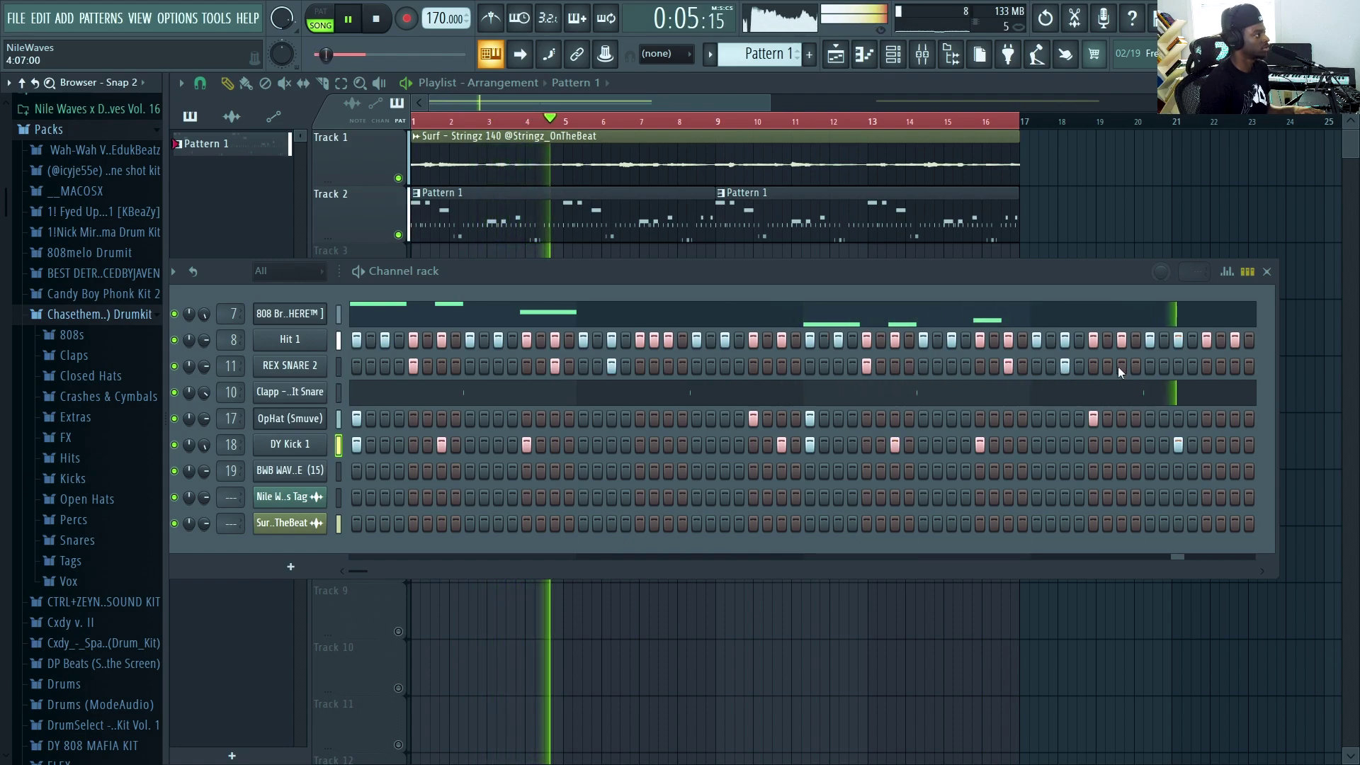
key(space)
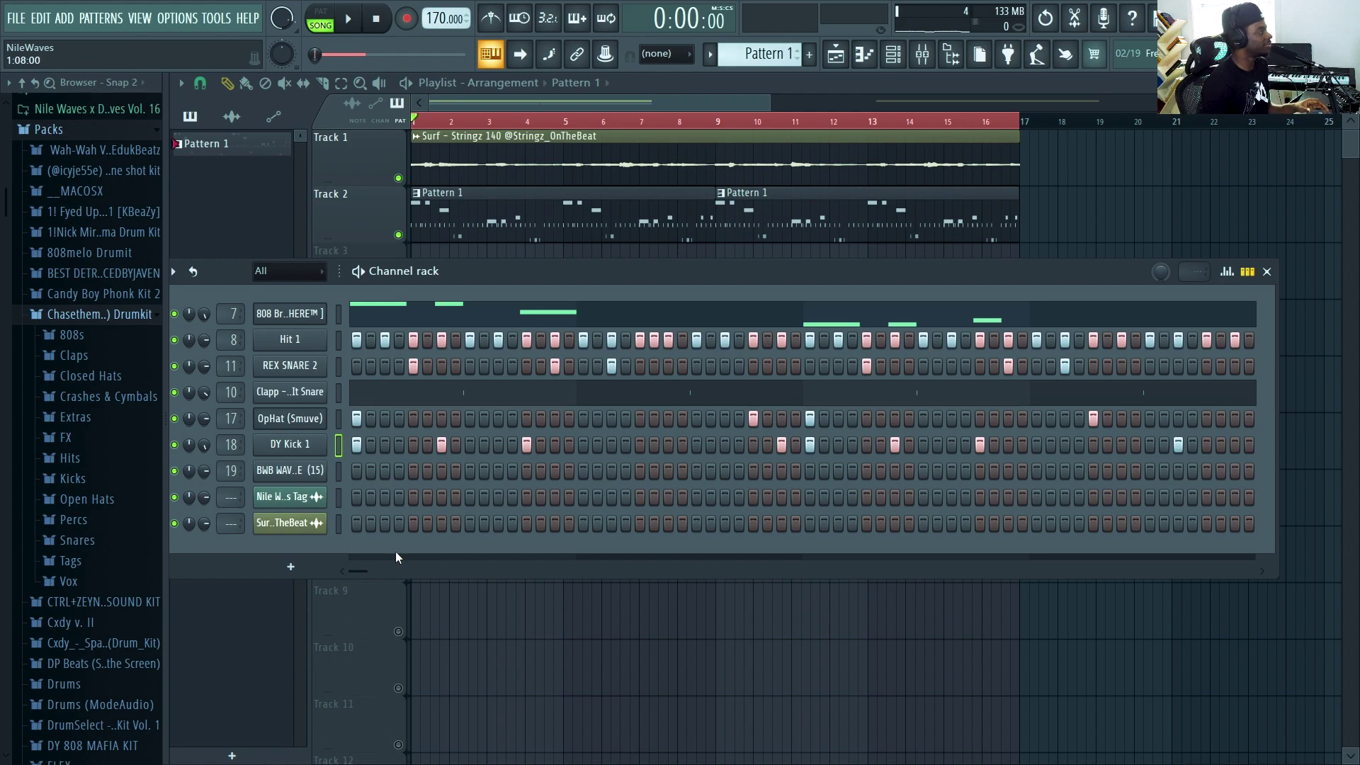
Examine the clap notes in the Clapp - Bout It Snare piano roll and return to the channel rack
click(410, 394)
drag(1040, 105, 924, 104)
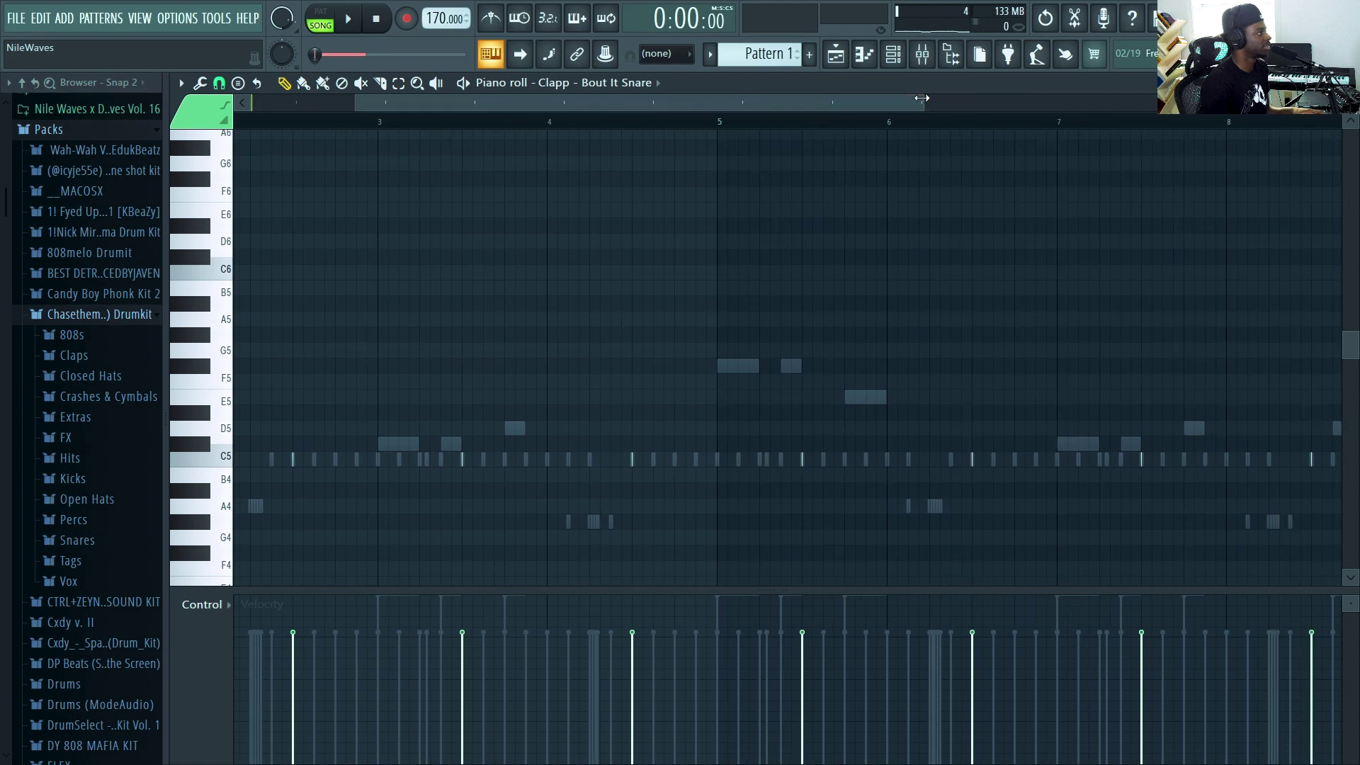
click(894, 54)
Audition samples in the drumkit's Claps folder and add Luger Slap Clap as a new channel
click(84, 316)
click(84, 317)
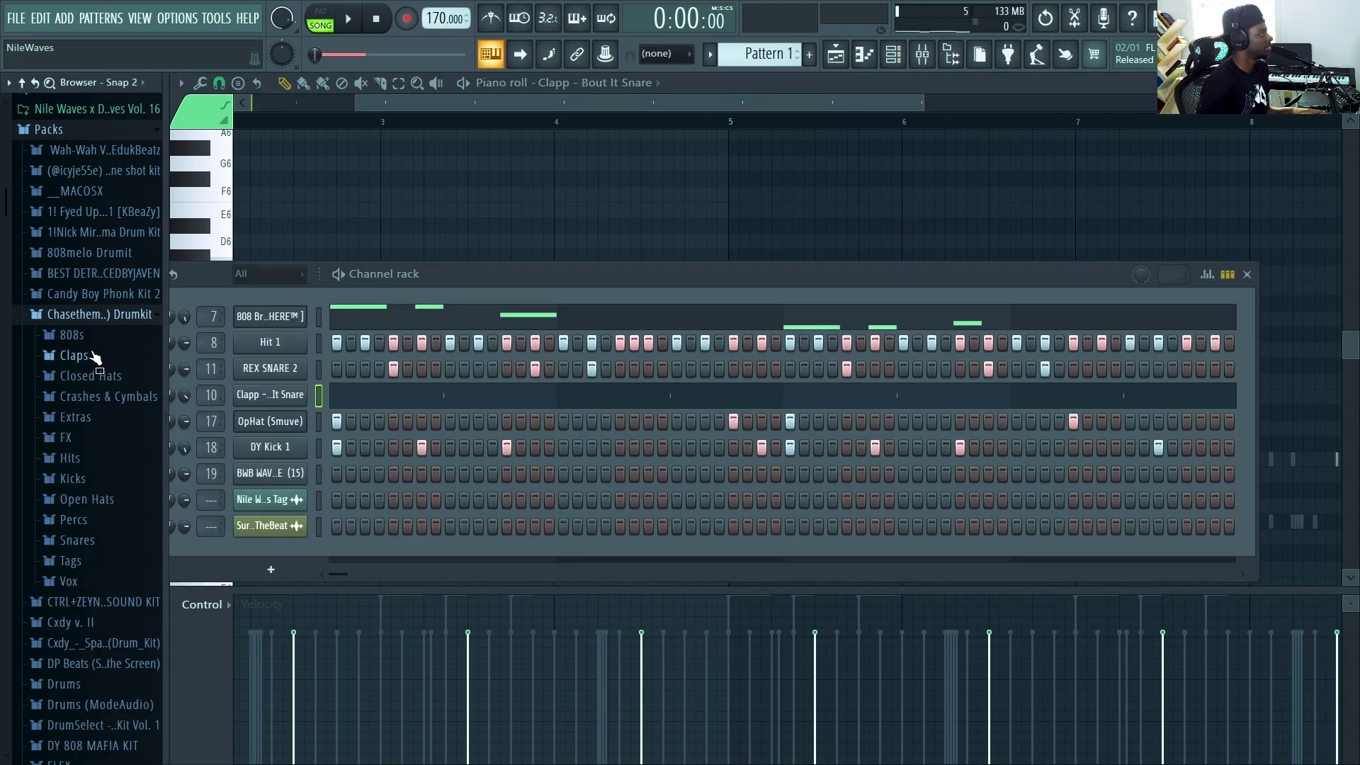
click(90, 356)
click(114, 361)
click(108, 362)
click(88, 472)
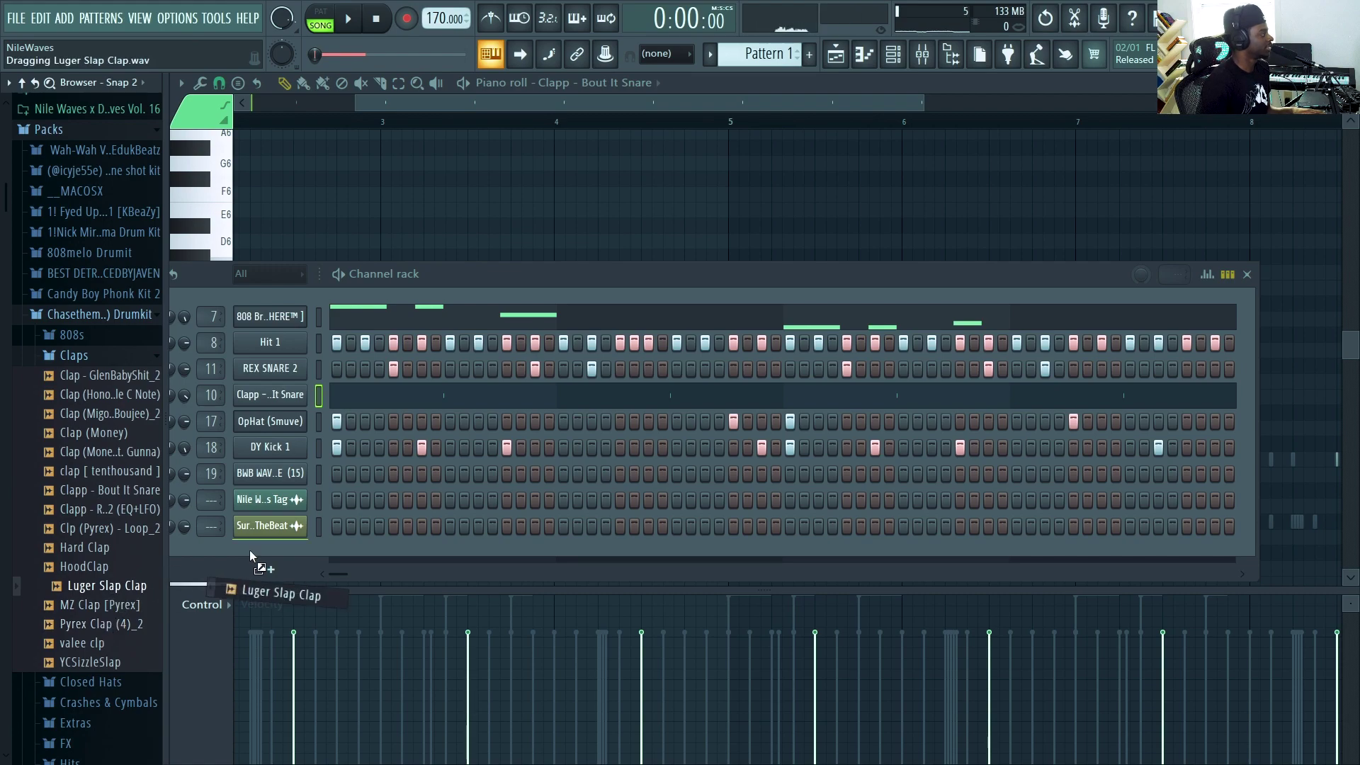
drag(252, 556, 255, 560)
Route the Luger Slap Clap channel to the clap mixer track (insert 10) and return to the playlist and channel rack
click(922, 56)
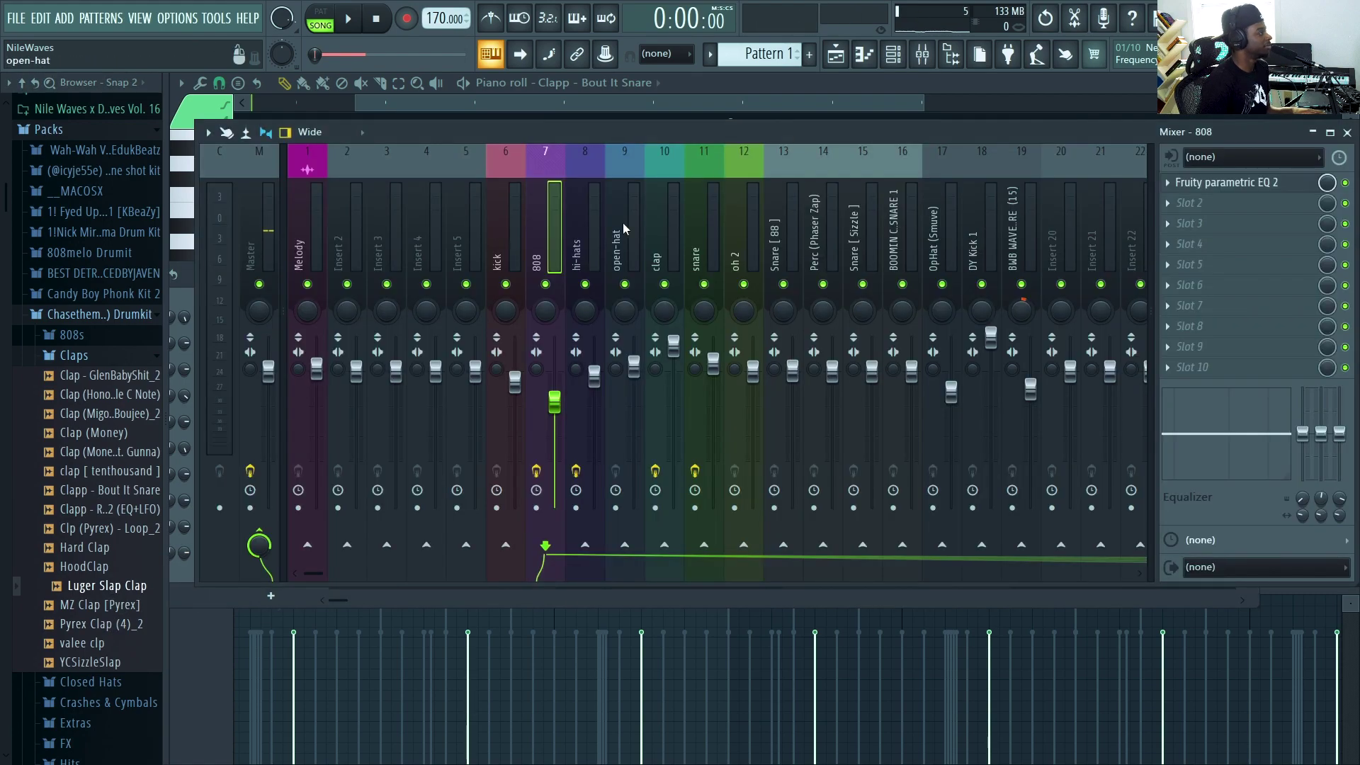
right_click(666, 265)
mouse_move(730, 314)
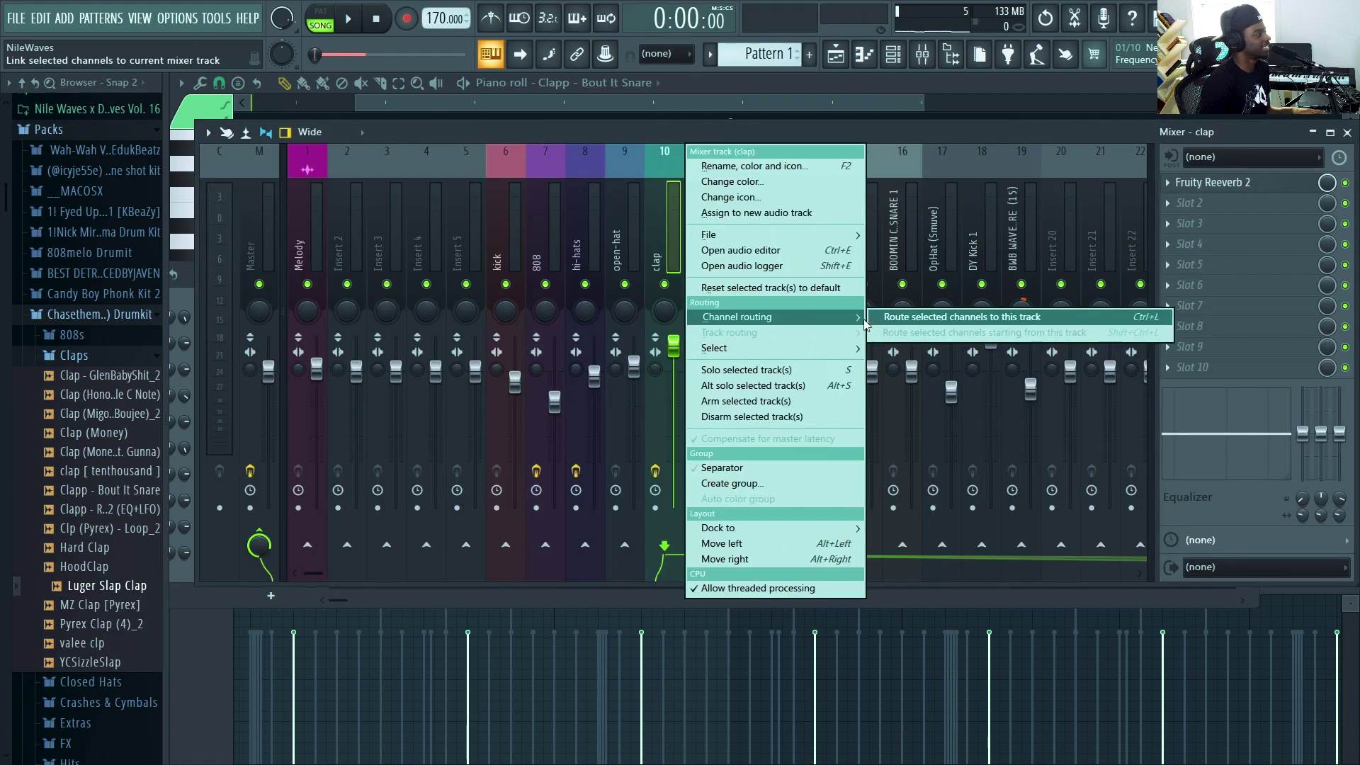
click(921, 317)
click(837, 54)
click(893, 54)
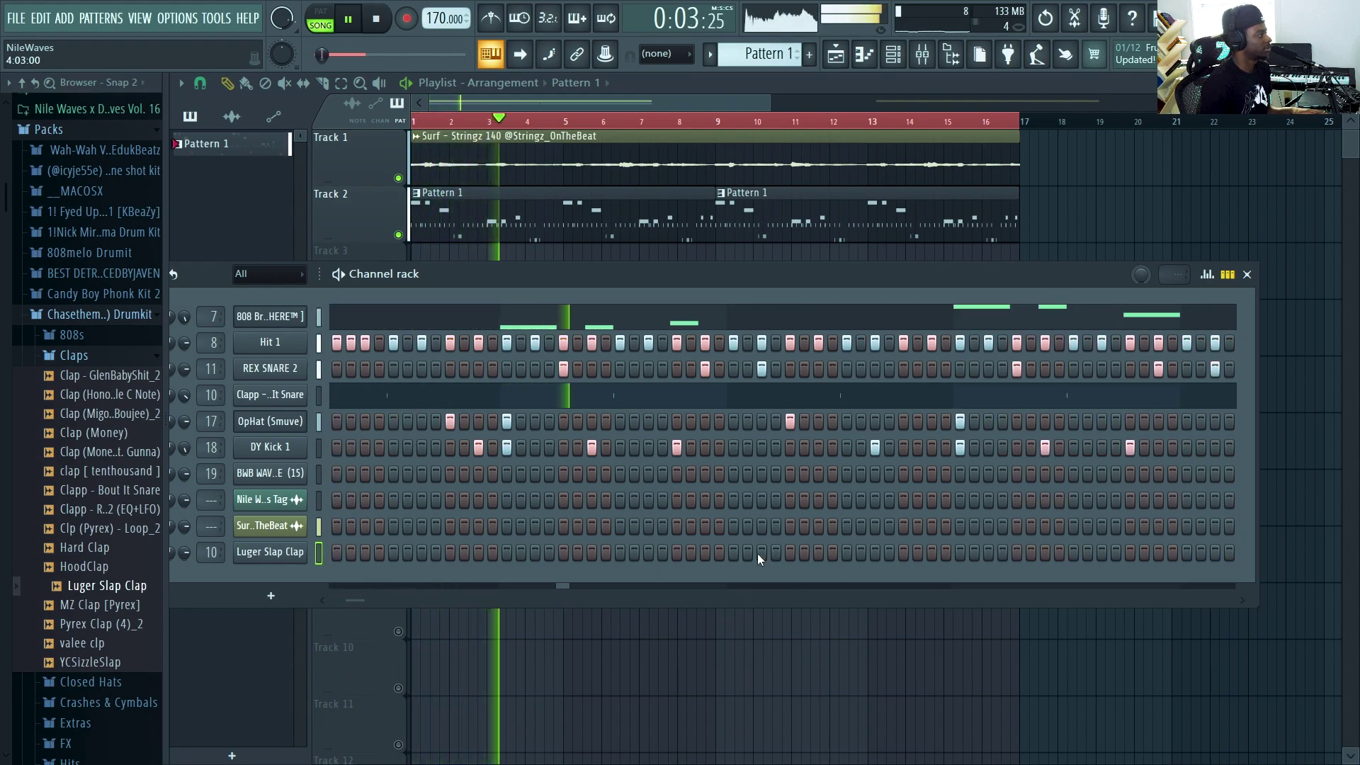
Add Luger Slap Clap hits on step 5 of bar 4 and step 5 of bar 8, with the song playing back
click(790, 552)
key(space)
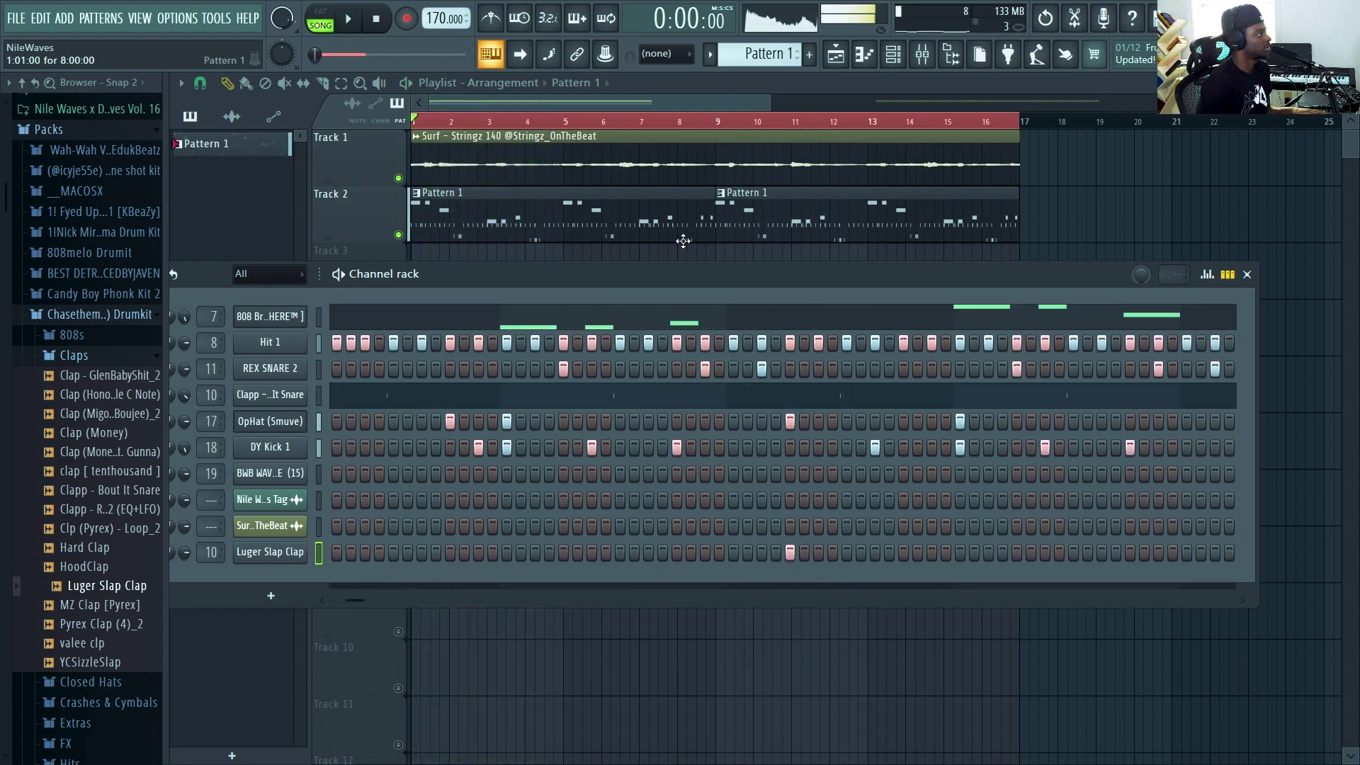
click(518, 120)
key(space)
click(894, 54)
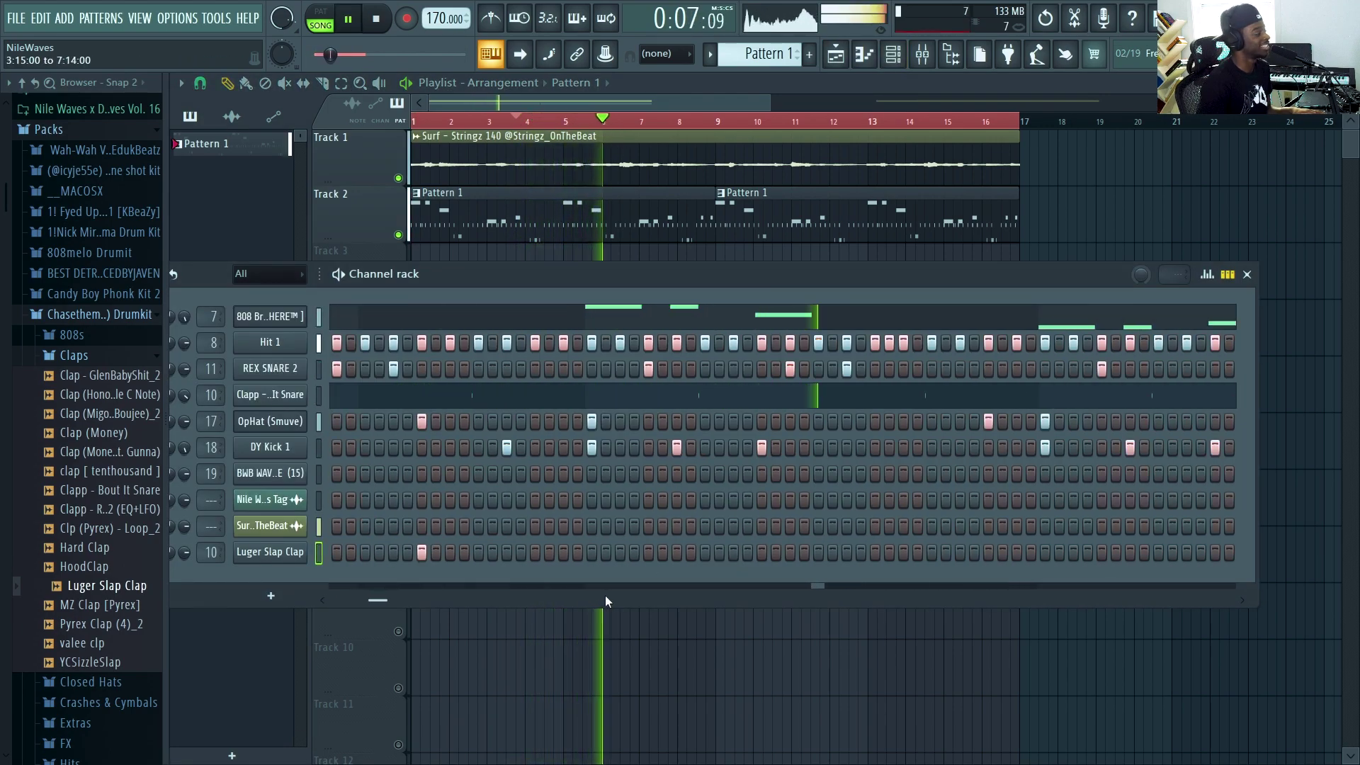
click(889, 553)
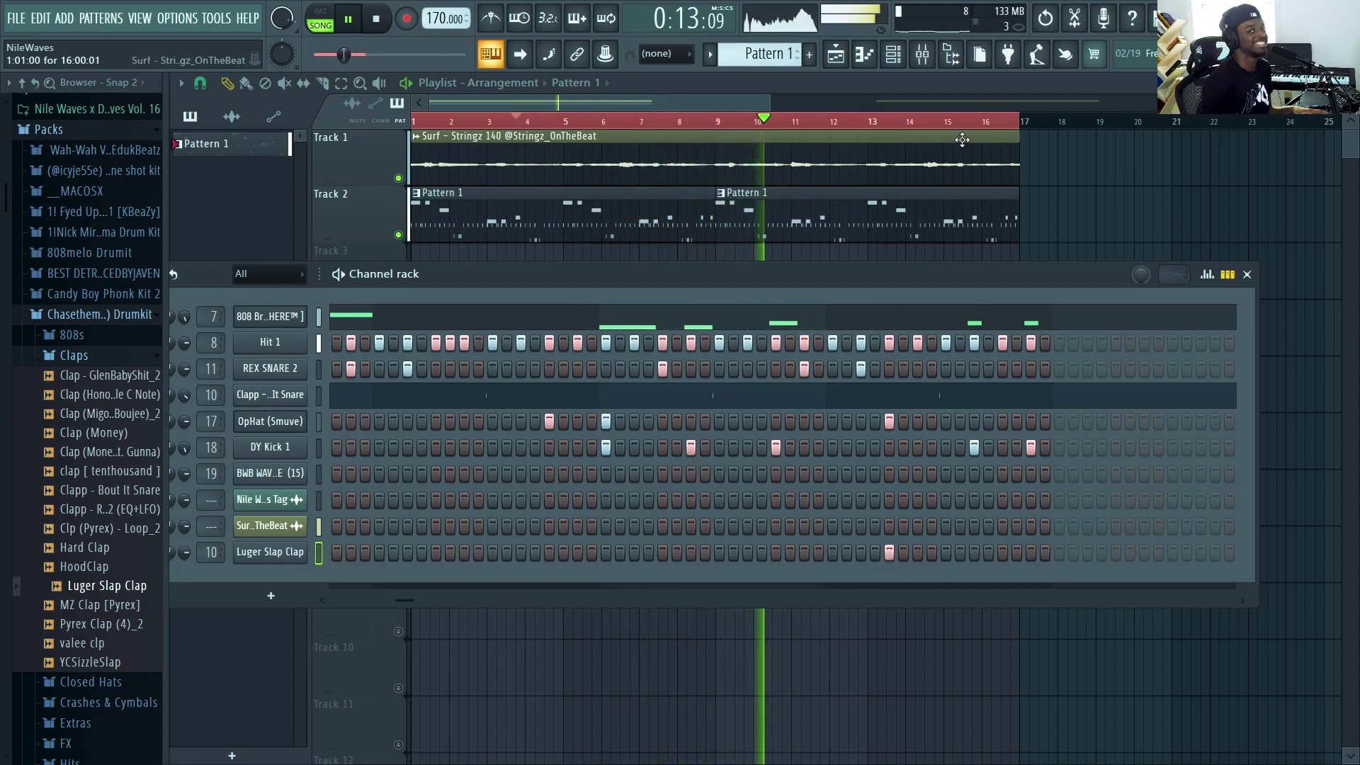
Remove the REX SNARE 2 hits on step 5 of bars 3 and 7, keeping the one on step 5 of bar 5
key(F9)
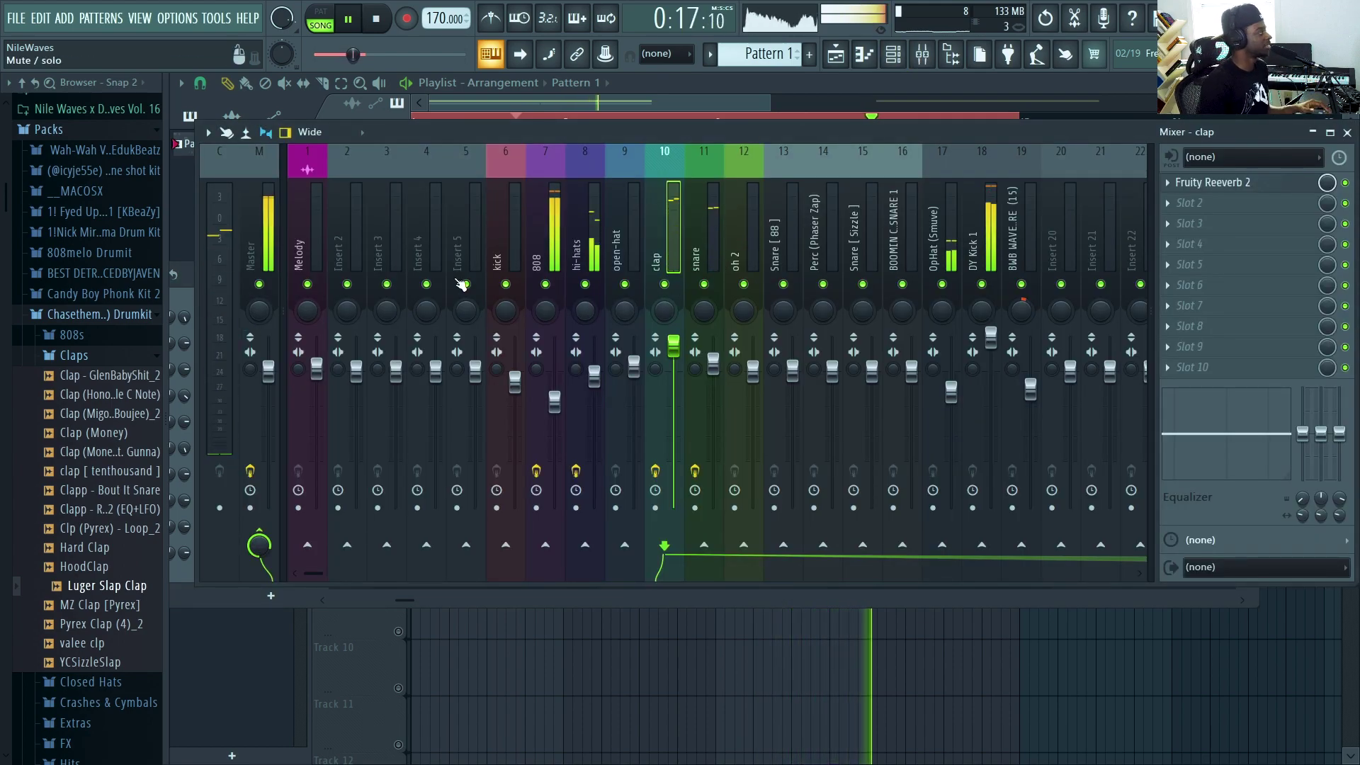
click(834, 62)
key(F6)
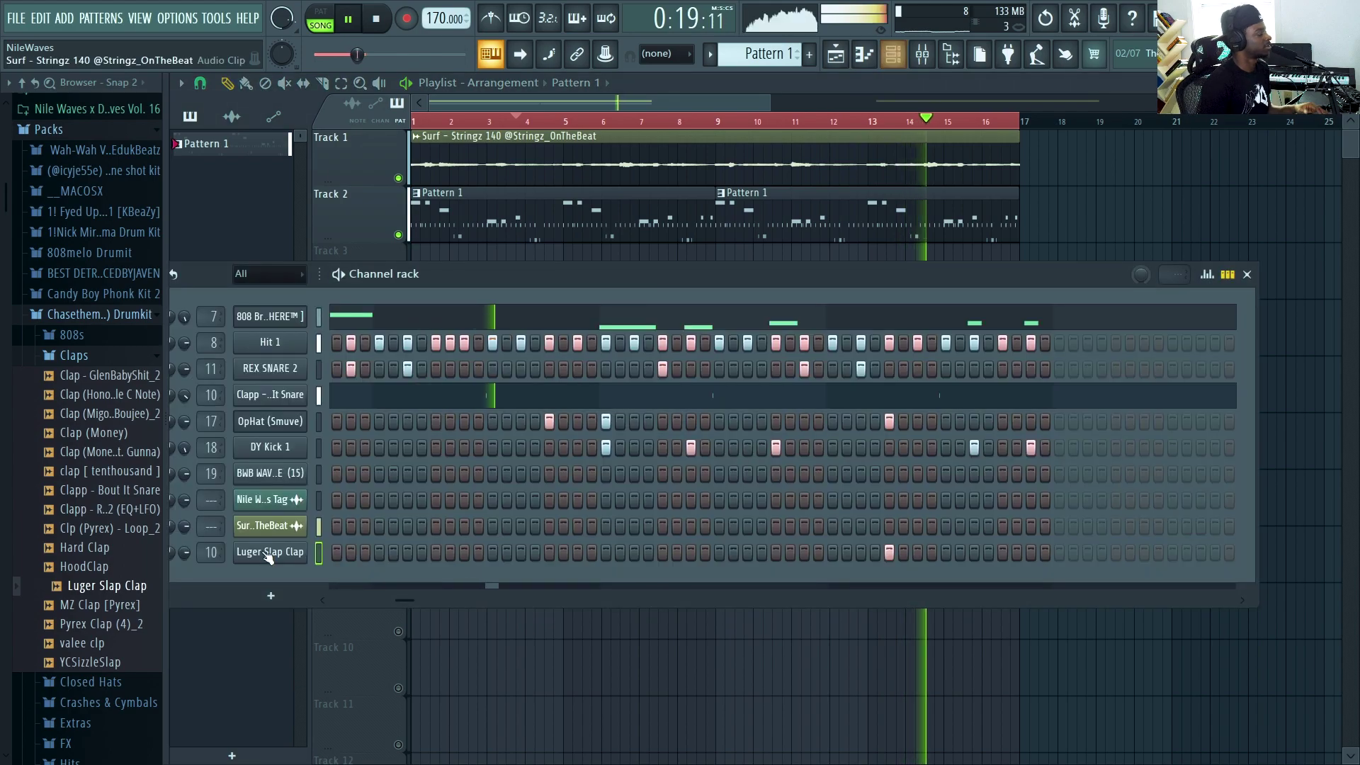
drag(405, 600, 258, 601)
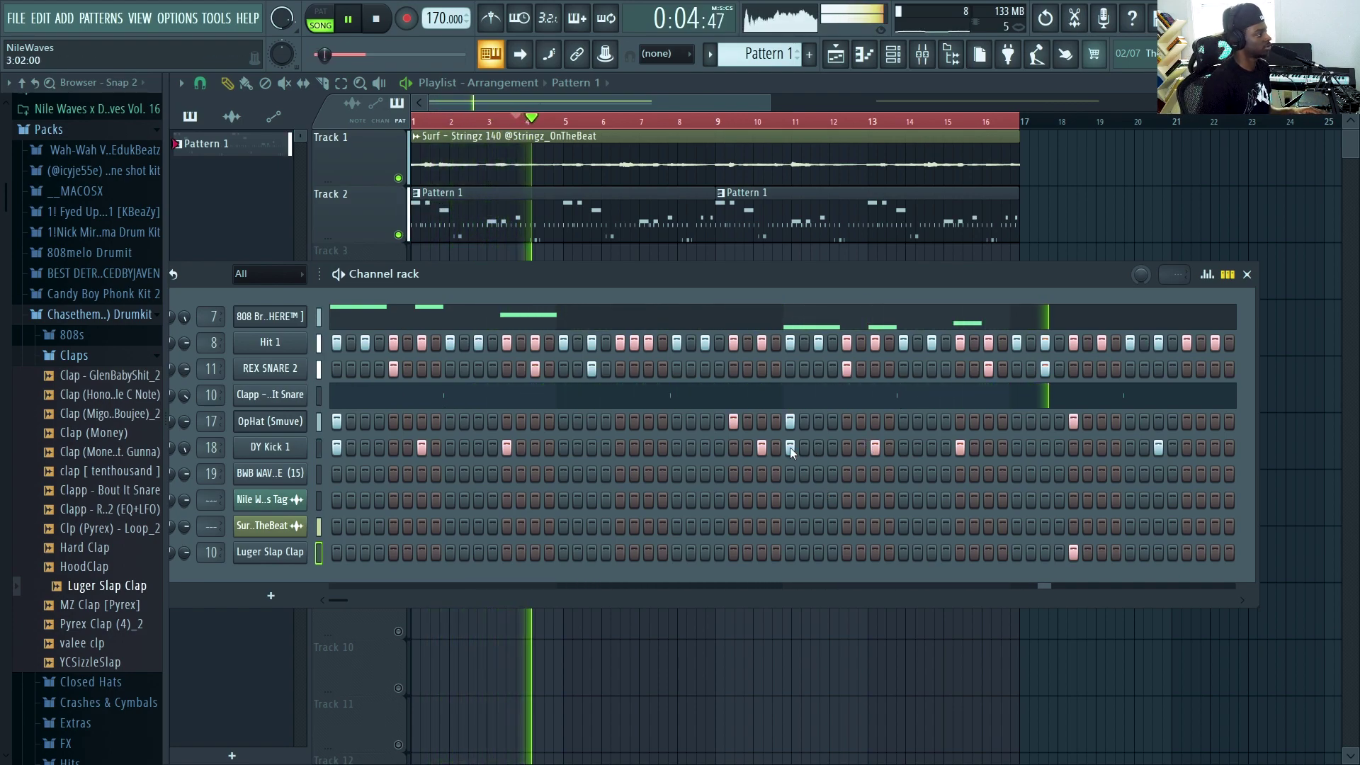
click(848, 368)
key(space)
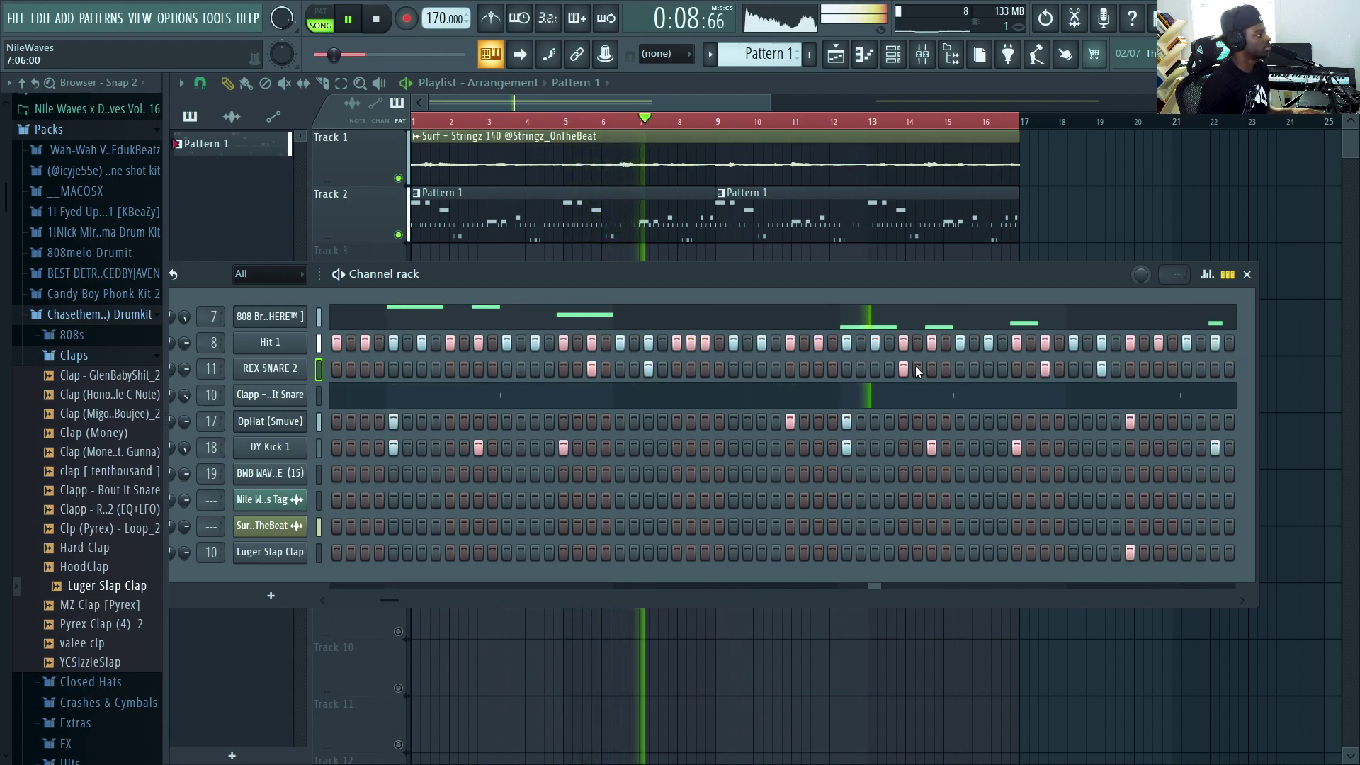
click(901, 370)
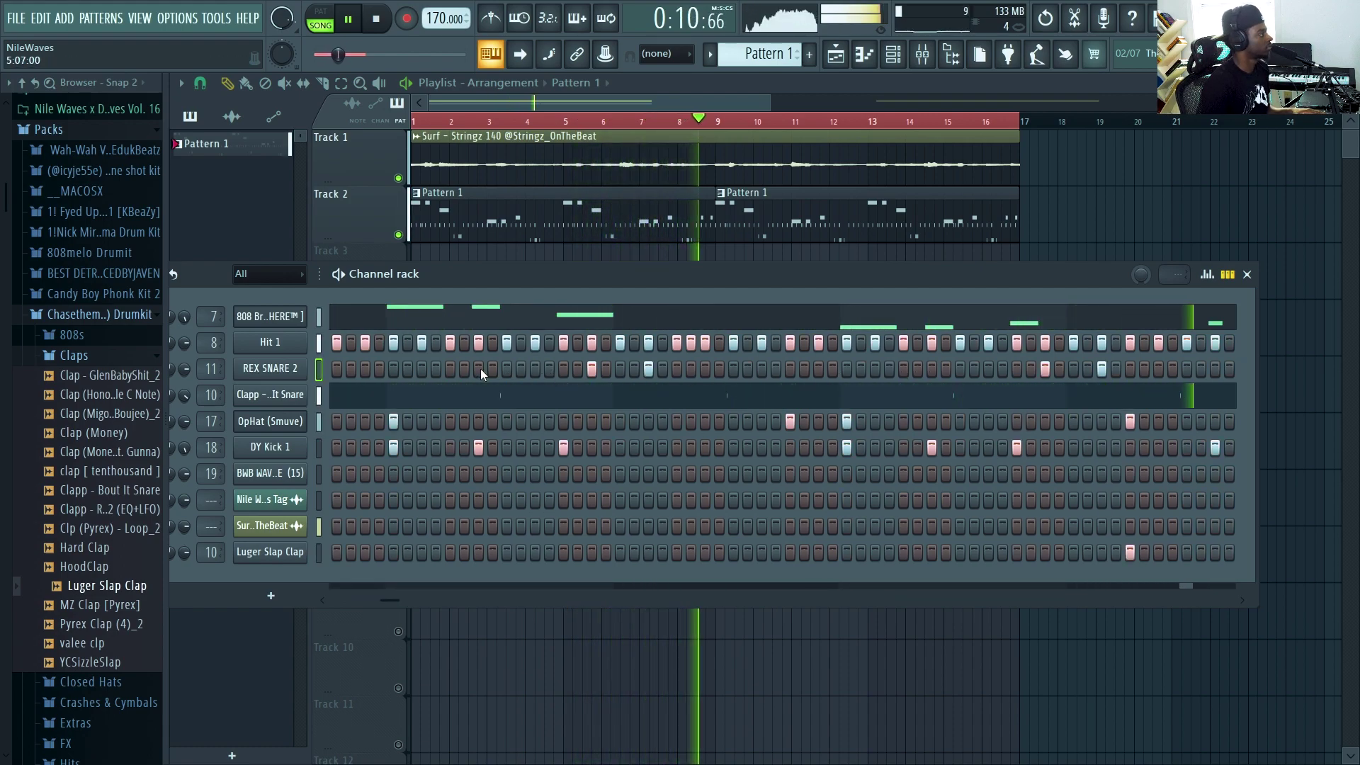
click(451, 369)
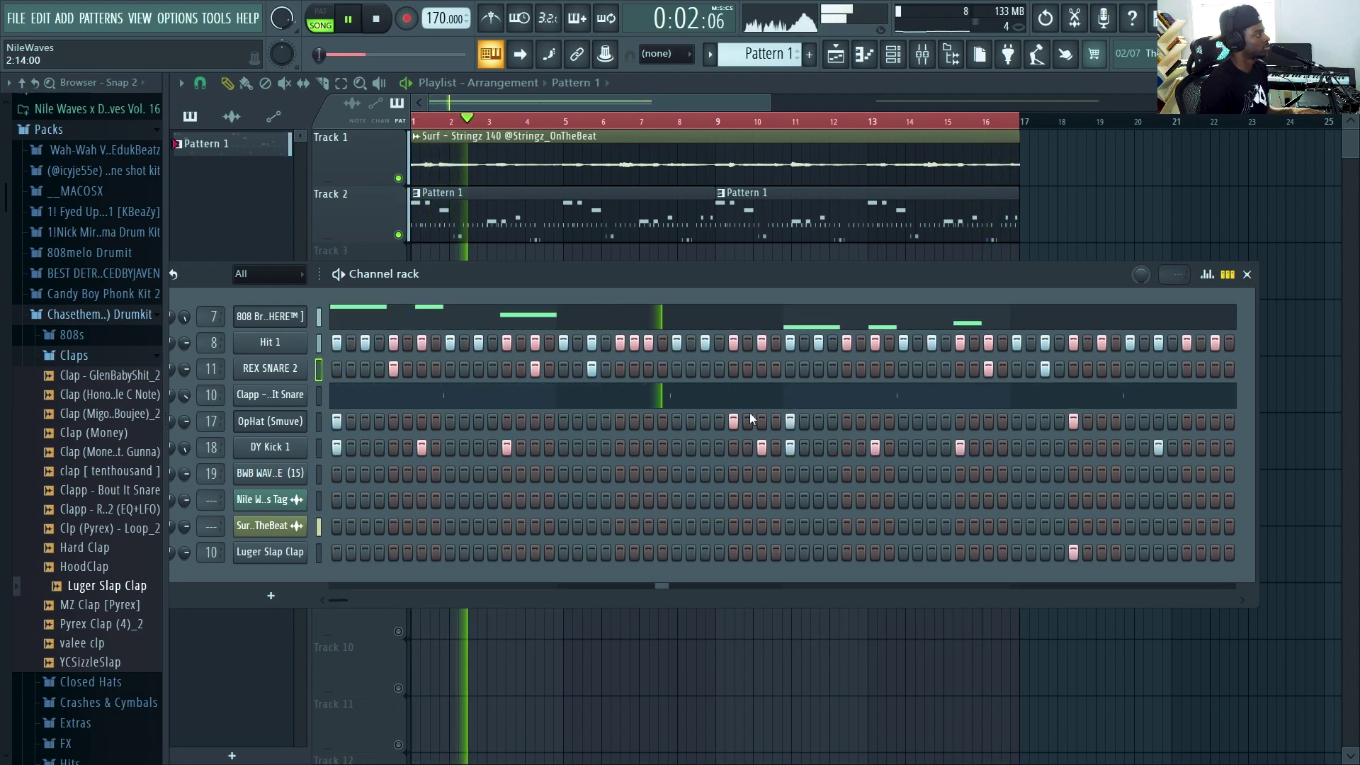
Replay the song and remove the DY Kick 1 hit on step 15 of bar 2
key(space)
key(space)
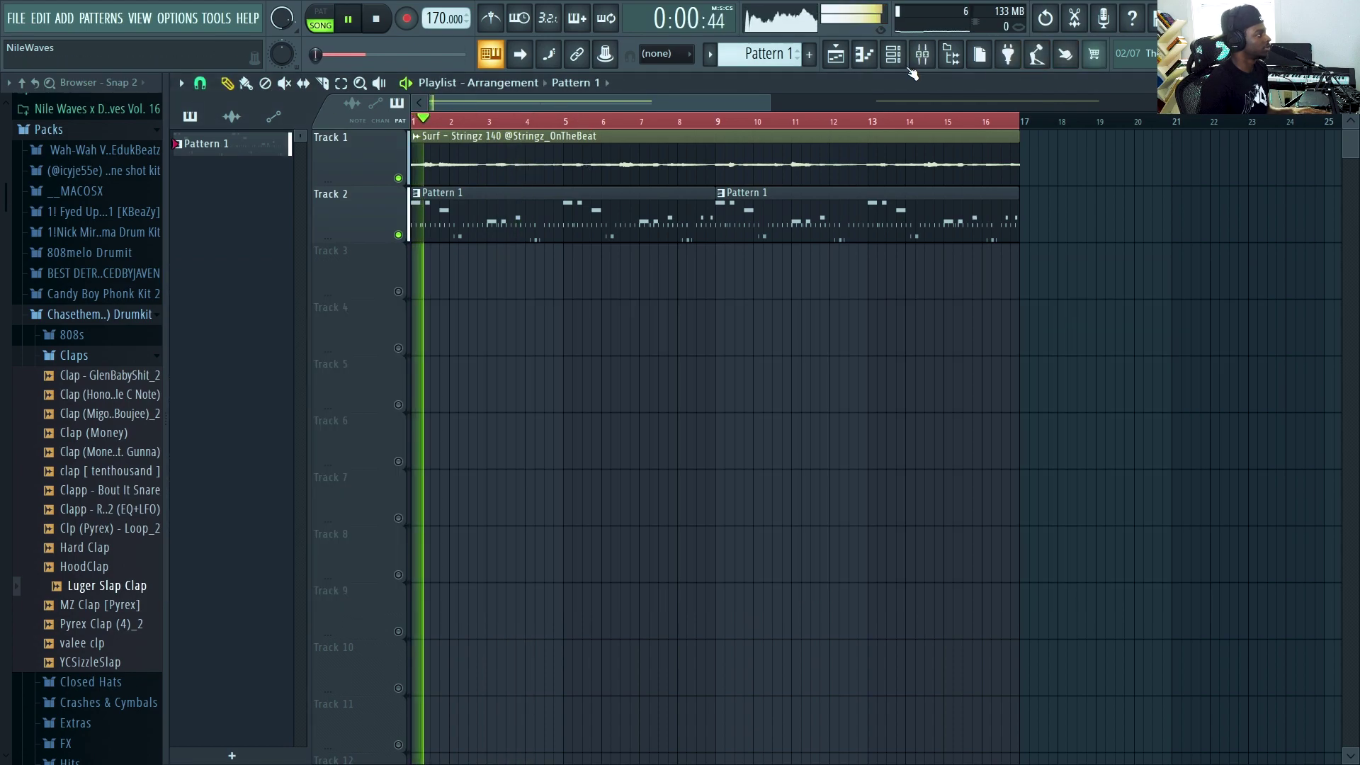
key(F6)
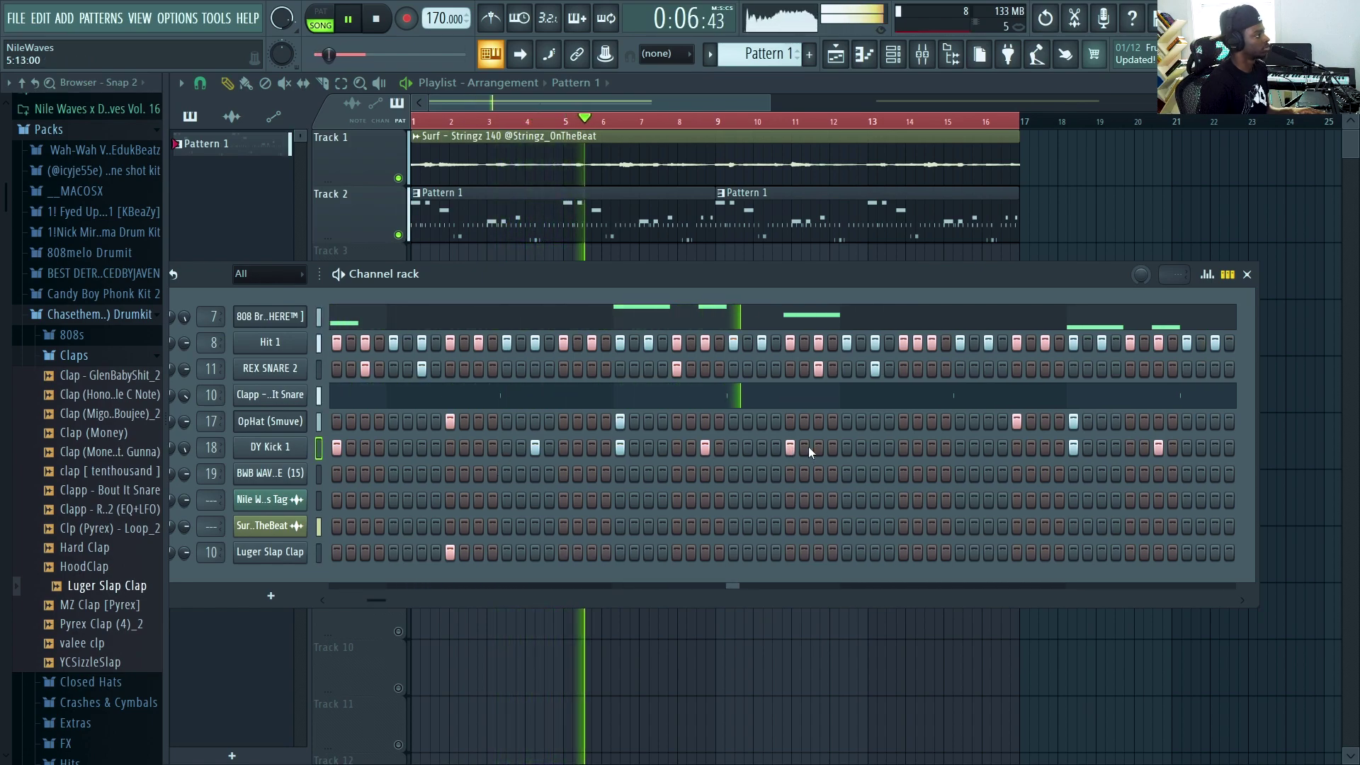
click(1045, 447)
mouse_move(423, 600)
mouse_down()
mouse_move(389, 599)
mouse_move(403, 607)
mouse_up()
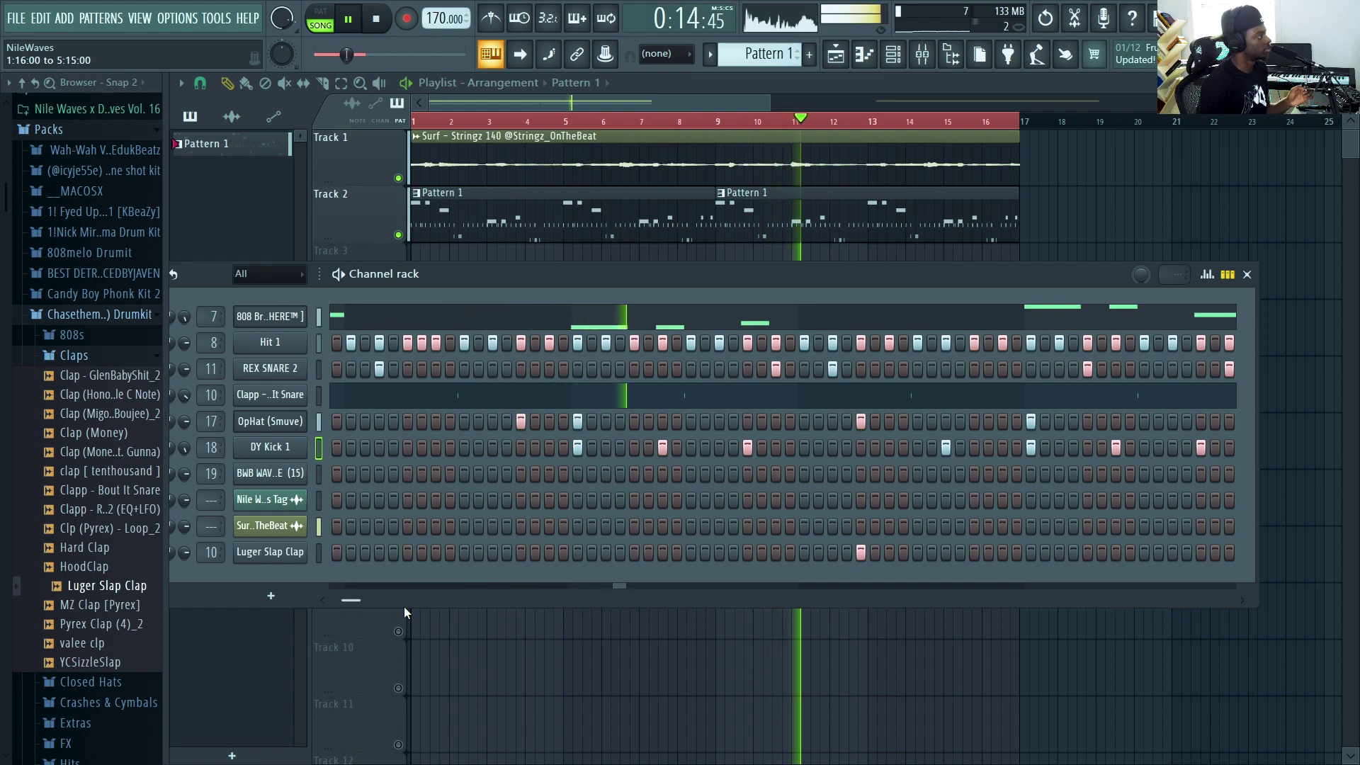
drag(404, 607, 201, 579)
Stop playback and set the REX SNARE 2 channel volume to 78% in its sampler settings
key(space)
click(304, 368)
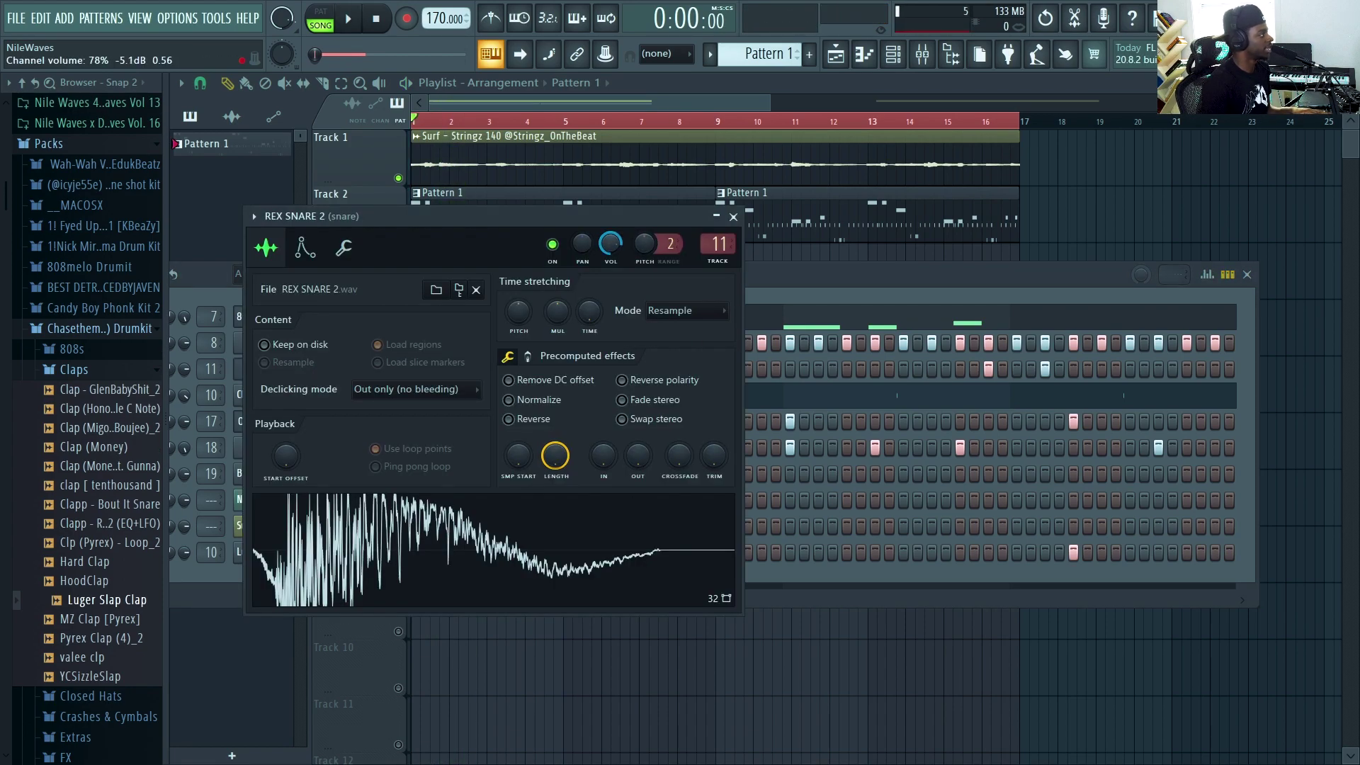
click(862, 290)
Audition samples in the Chasethem drumkit's Snares folder and add pyrex snare as a new channel
click(92, 371)
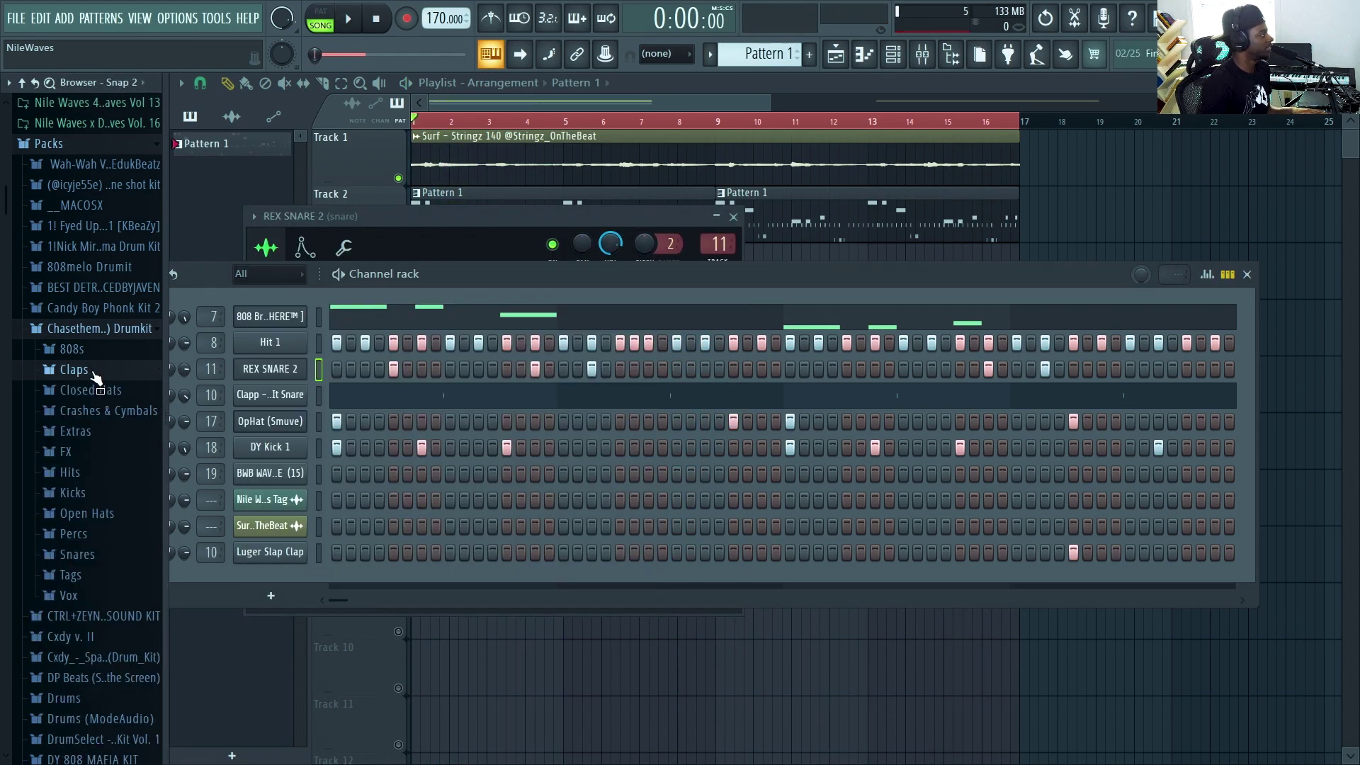
scroll(96, 379, down, 4)
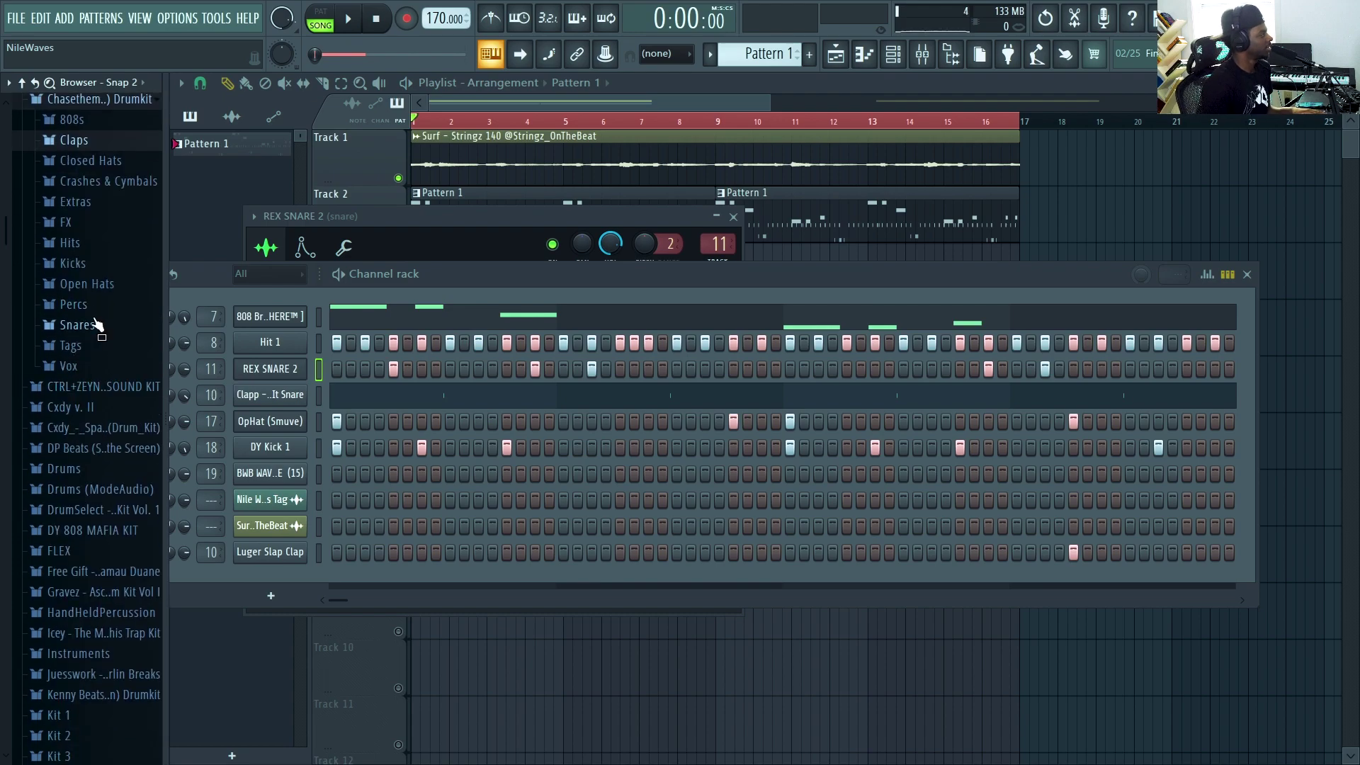
click(83, 304)
click(90, 309)
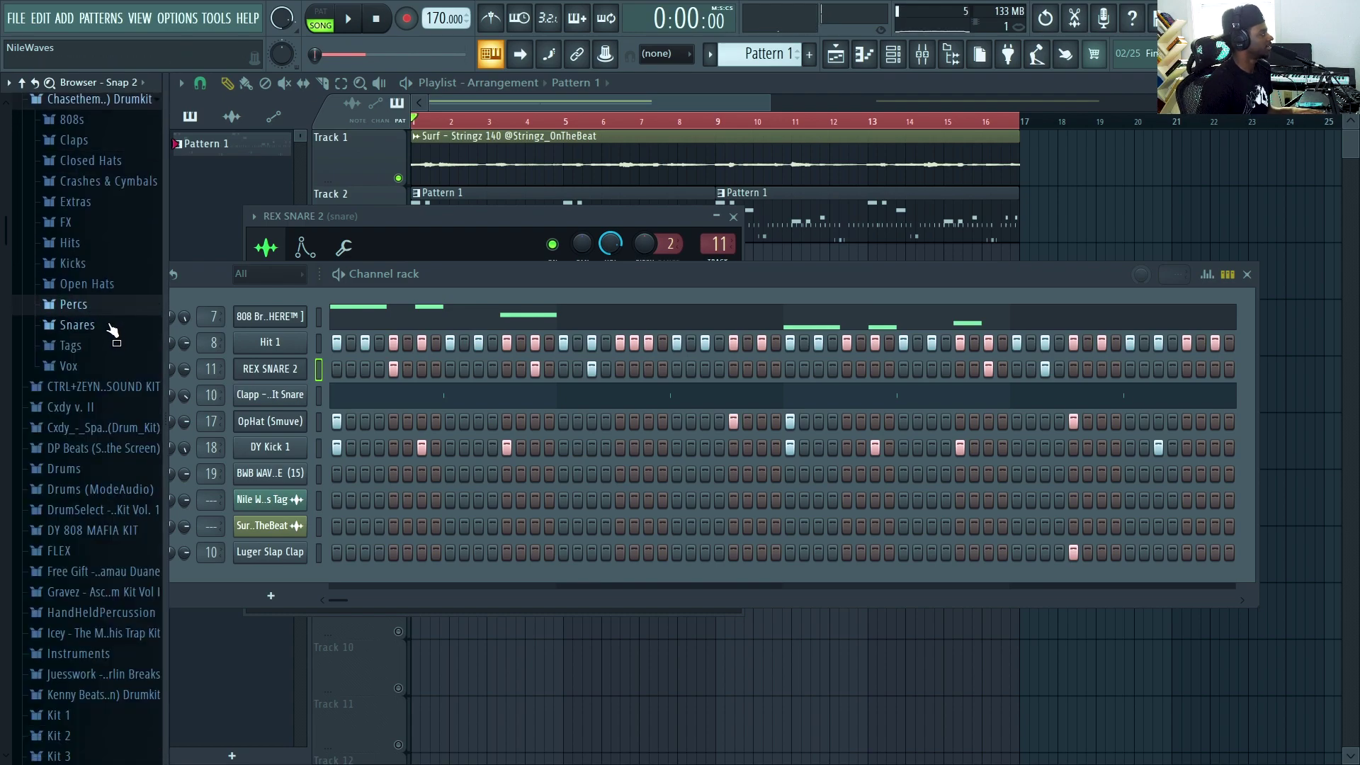
click(112, 326)
click(112, 355)
click(119, 431)
scroll(121, 450, down, 2)
click(121, 450)
click(117, 413)
click(115, 526)
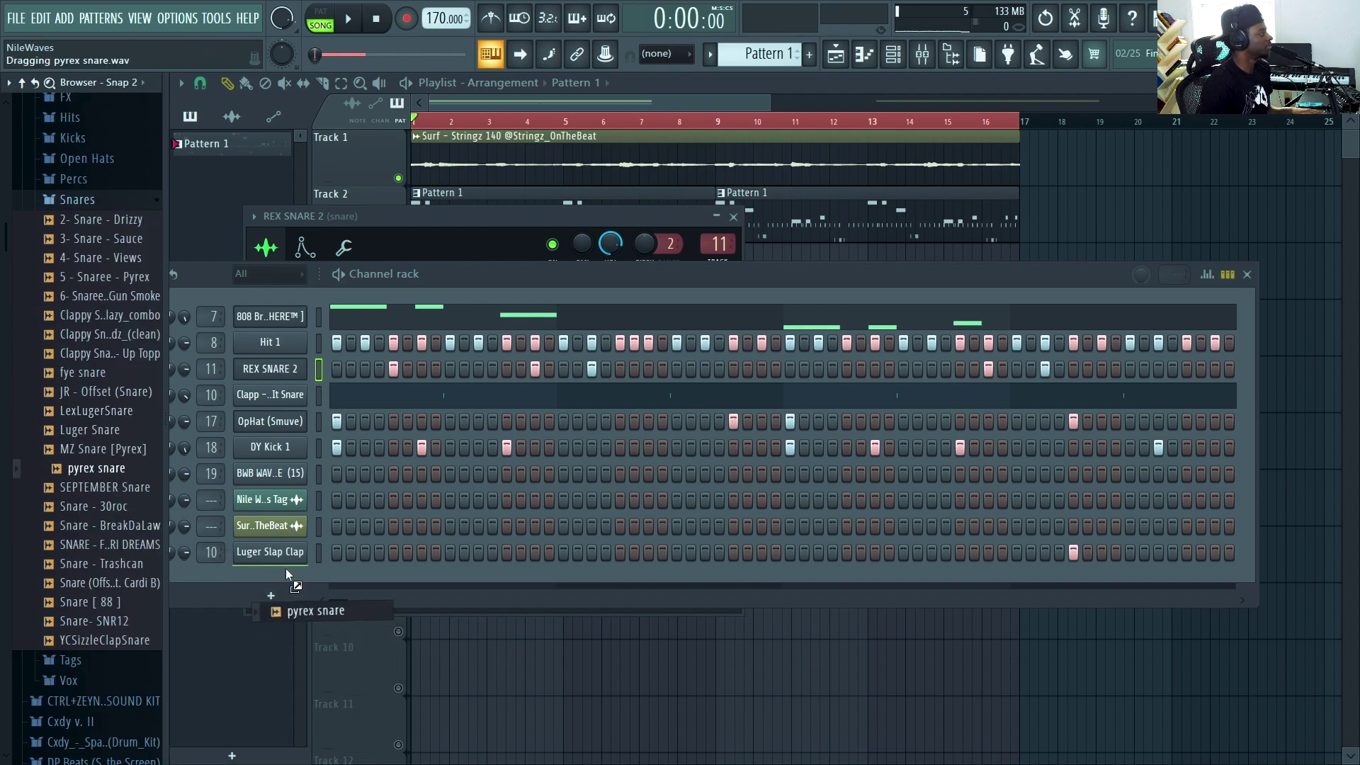
drag(286, 568, 397, 589)
Add a pyrex snare hit on step 3 of bar 1 and lower the channel's volume in its sampler settings
key(space)
key(space)
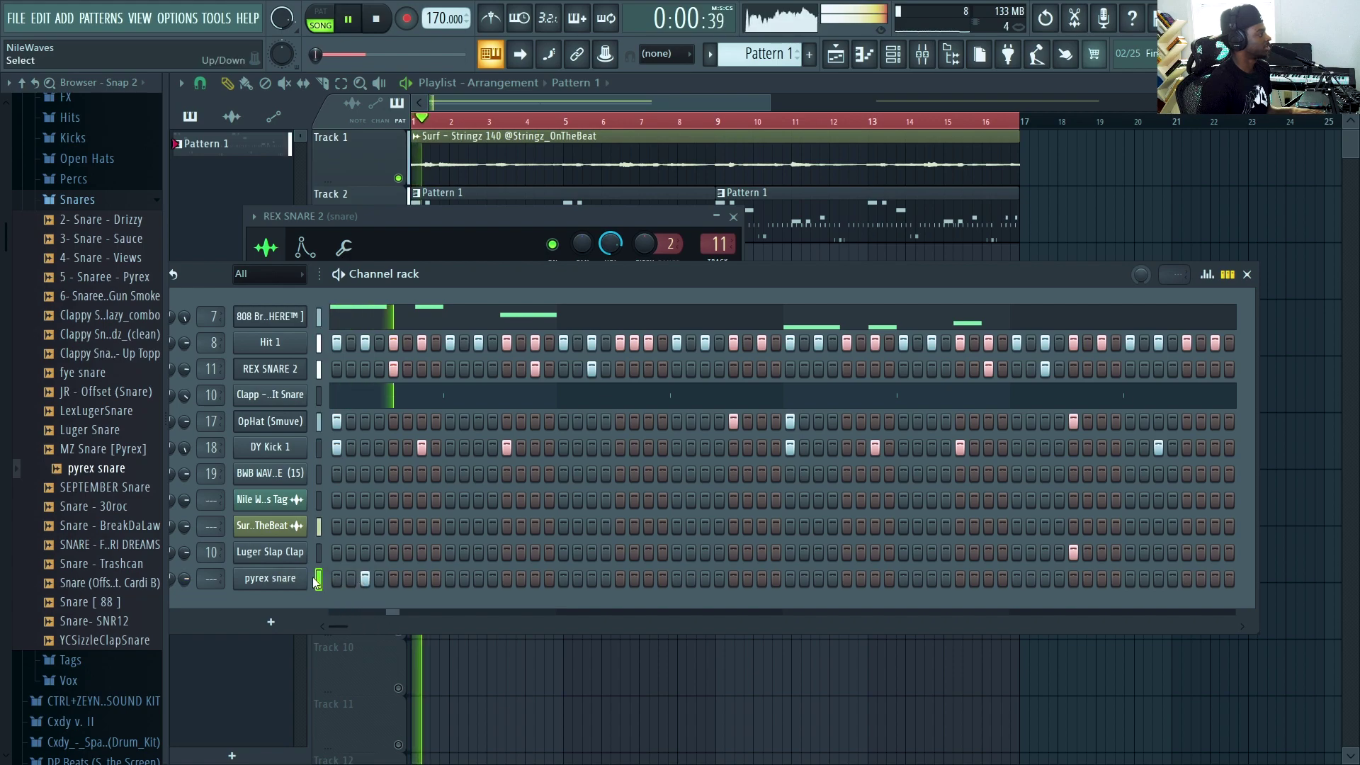
click(270, 579)
key(space)
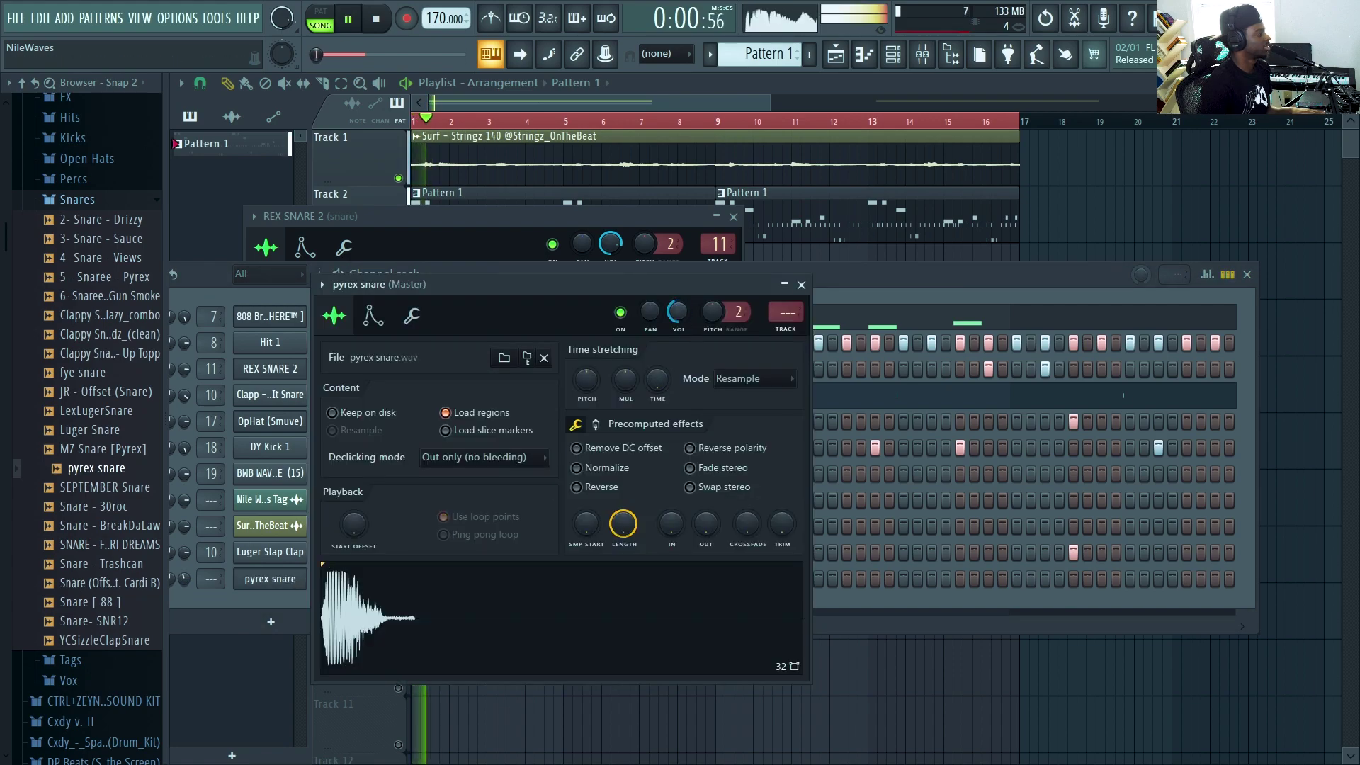
click(894, 292)
key(space)
Add pyrex snare hits on step 7 of bar 2 and step 3 of bar 4, clearing the hit in bar 3
click(648, 579)
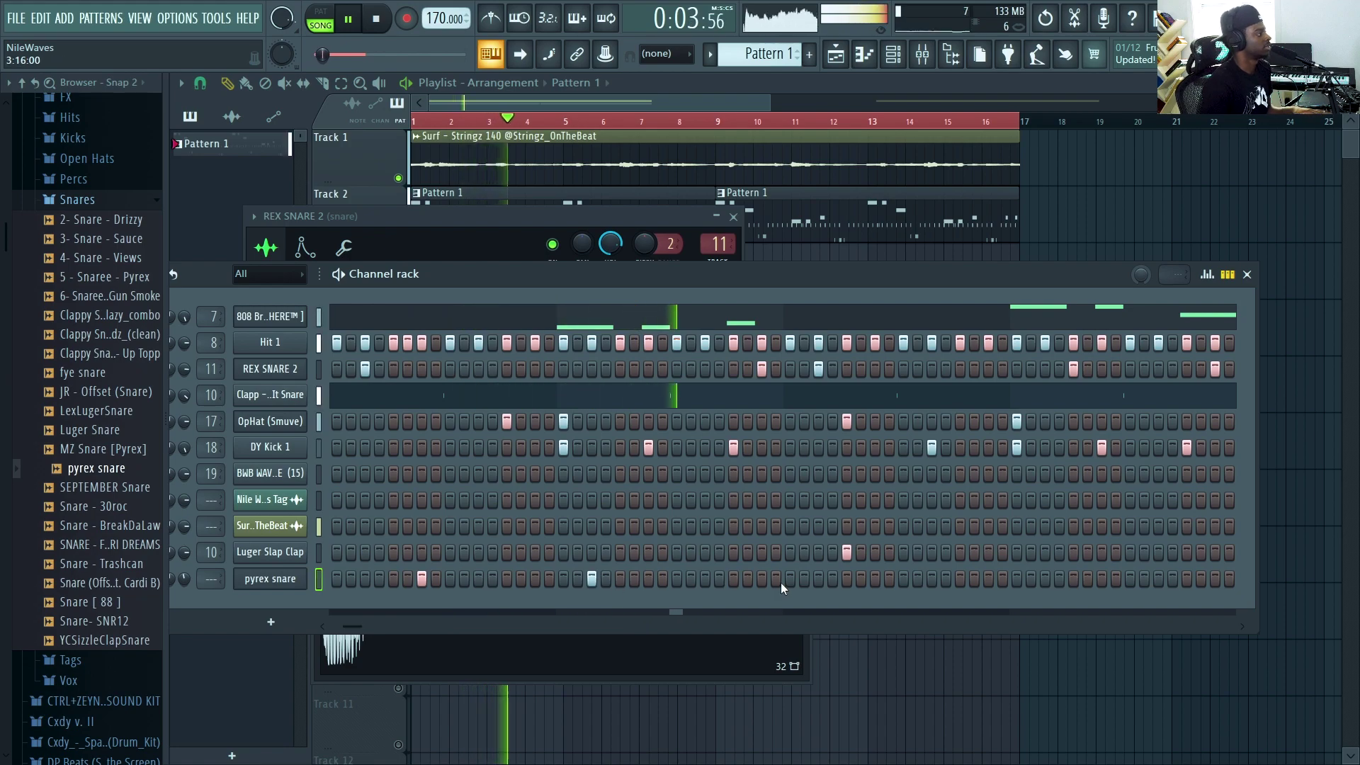
click(592, 580)
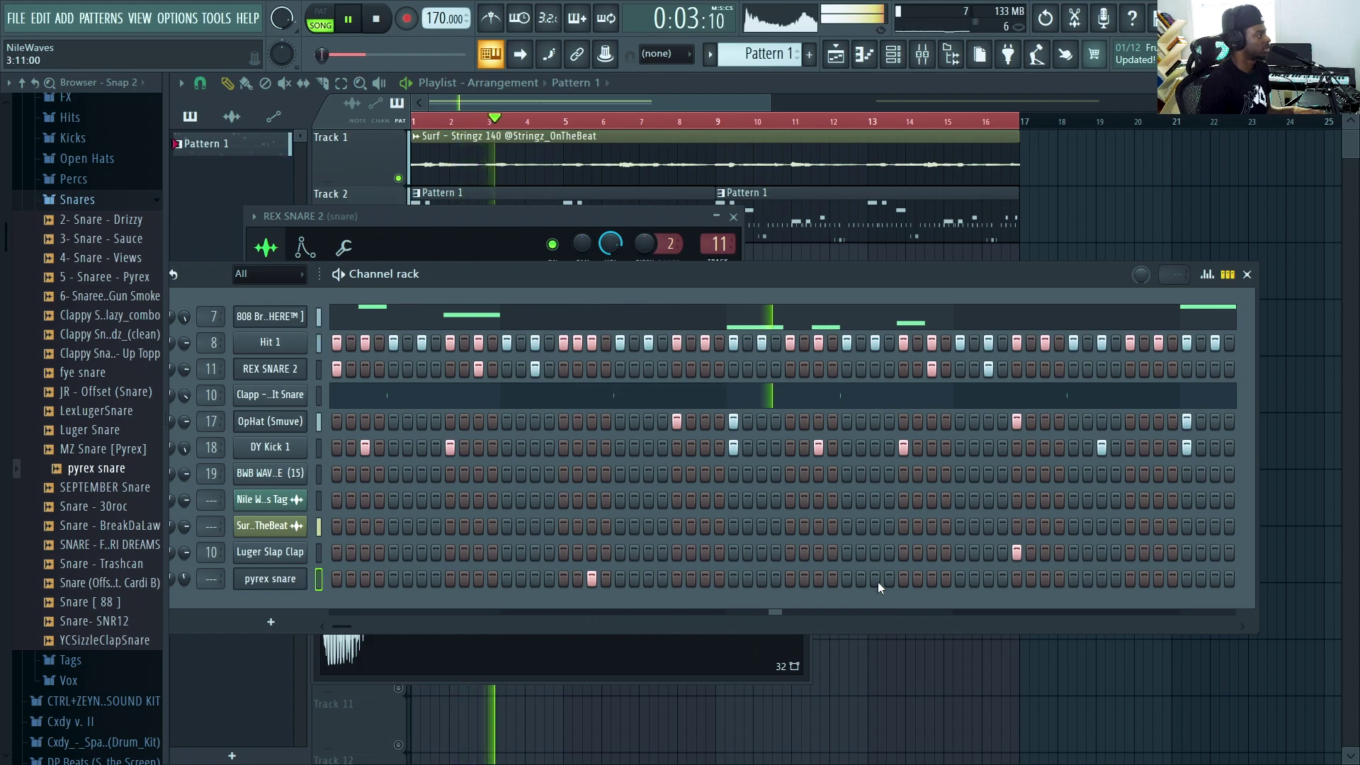
click(989, 579)
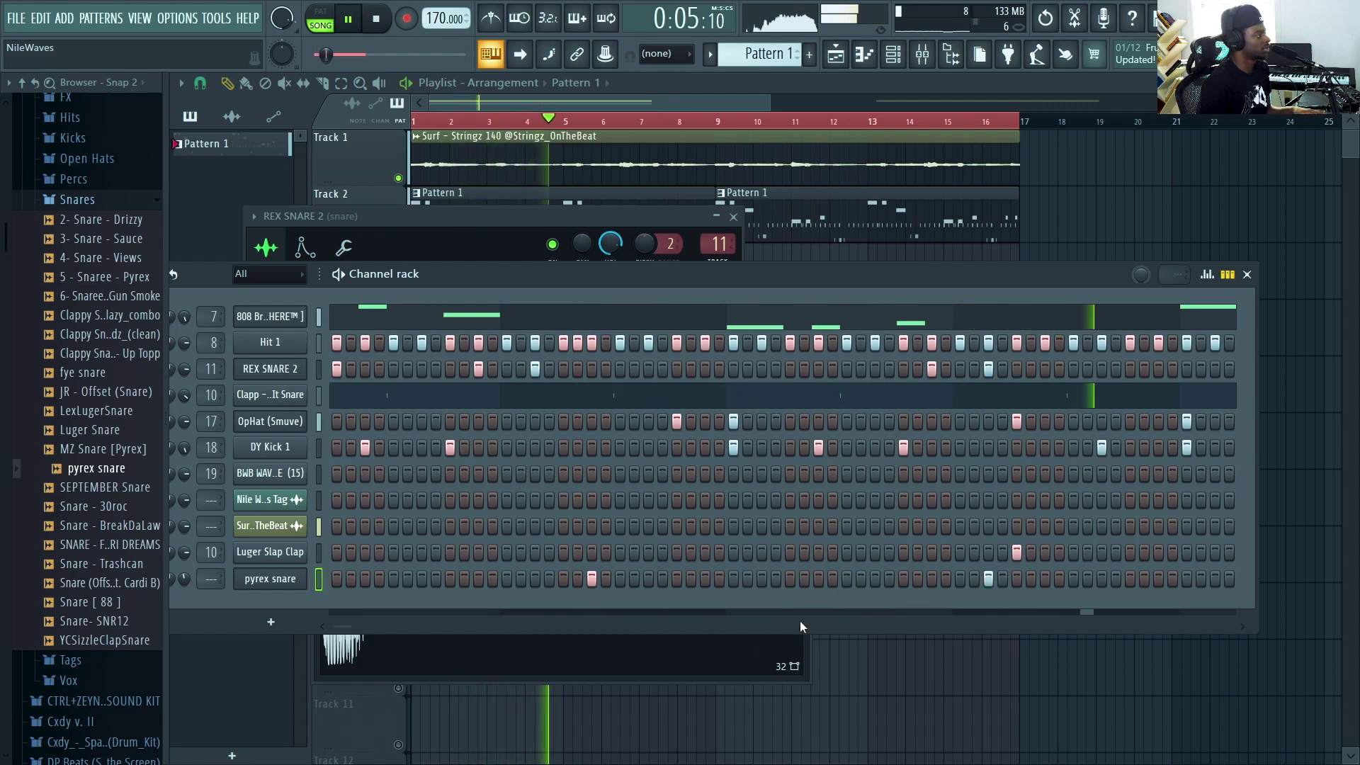
Duplicate the pyrex snare notes from bars 1–4 into bars 5–8 in the piano roll, using a temporary G5 note at bar 1 as spacer
right_click(304, 579)
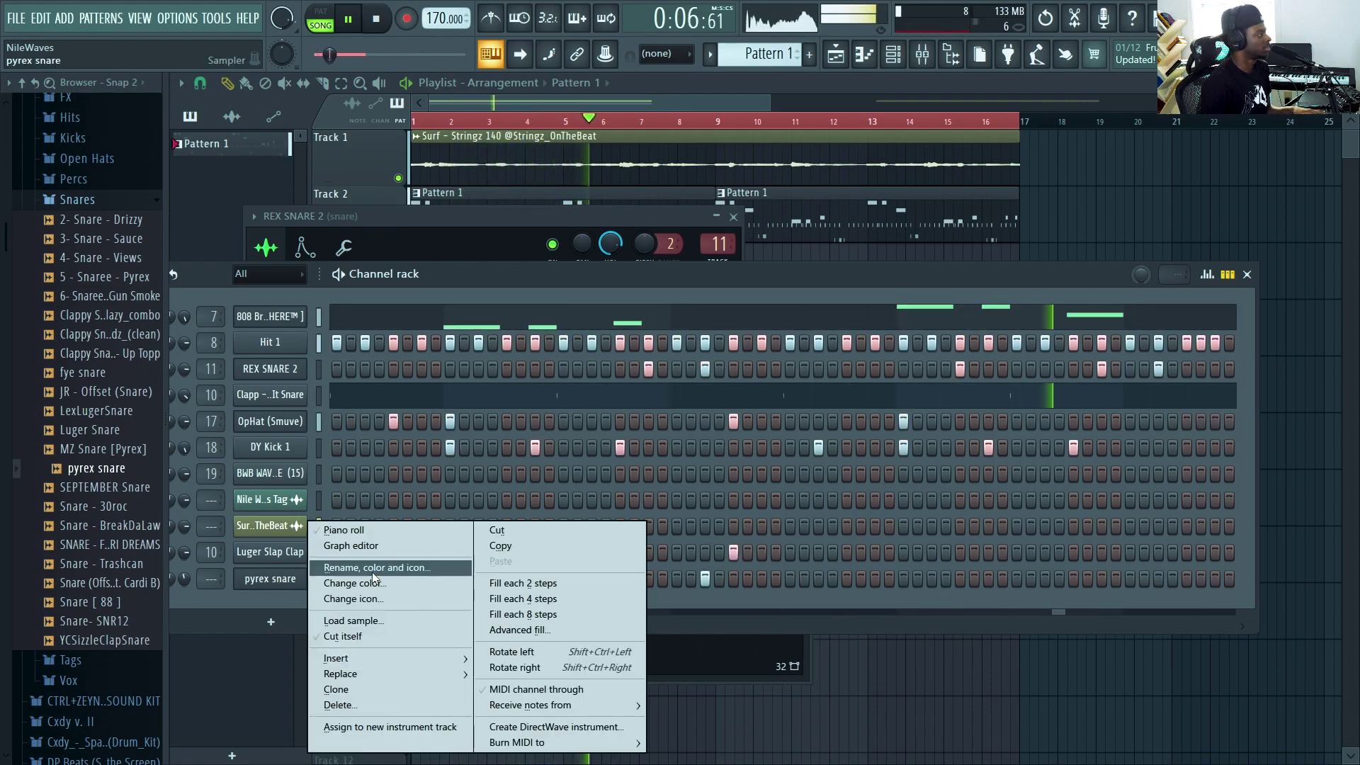
click(367, 531)
key(space)
drag(237, 241, 997, 555)
key(ctrl+b)
drag(688, 350, 1120, 323)
drag(1000, 352, 237, 349)
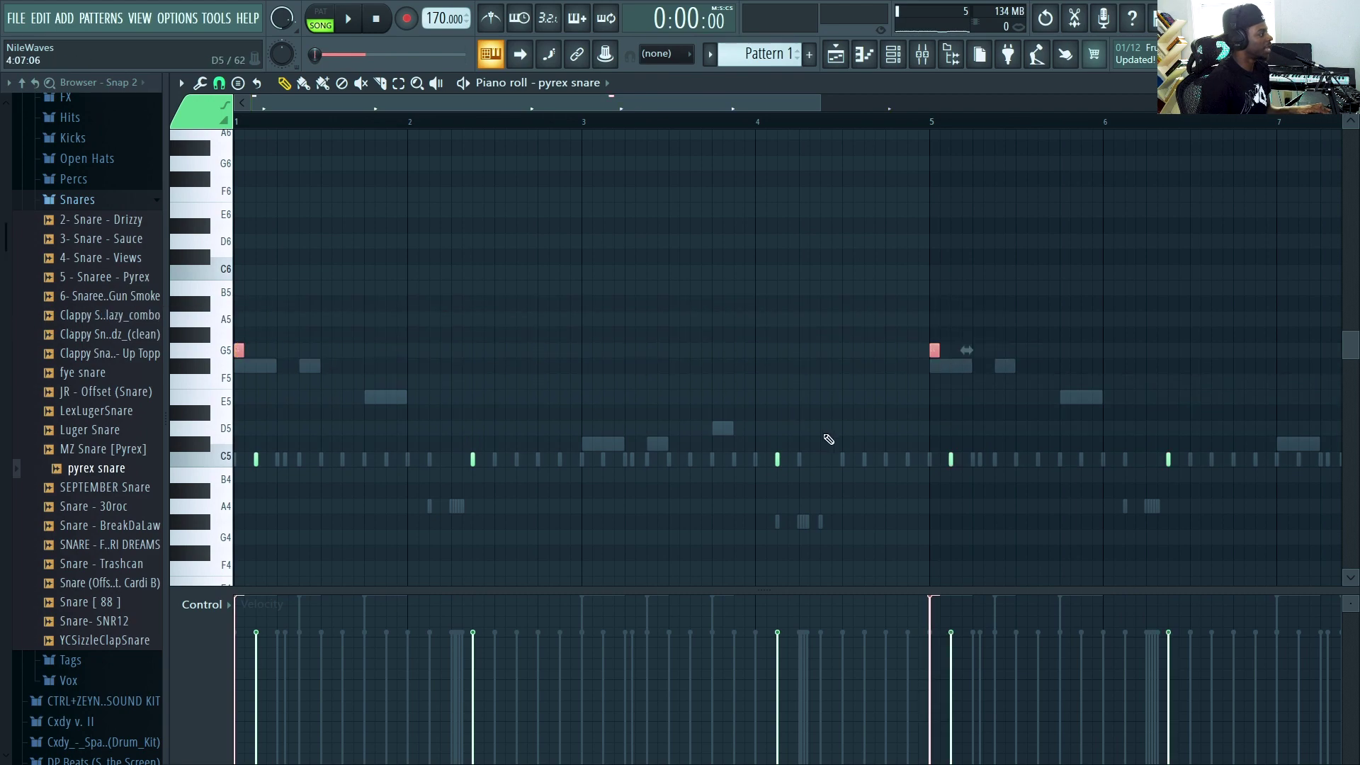
Route the pyrex snare channel to mixer insert 5 and return to the playlist
click(924, 59)
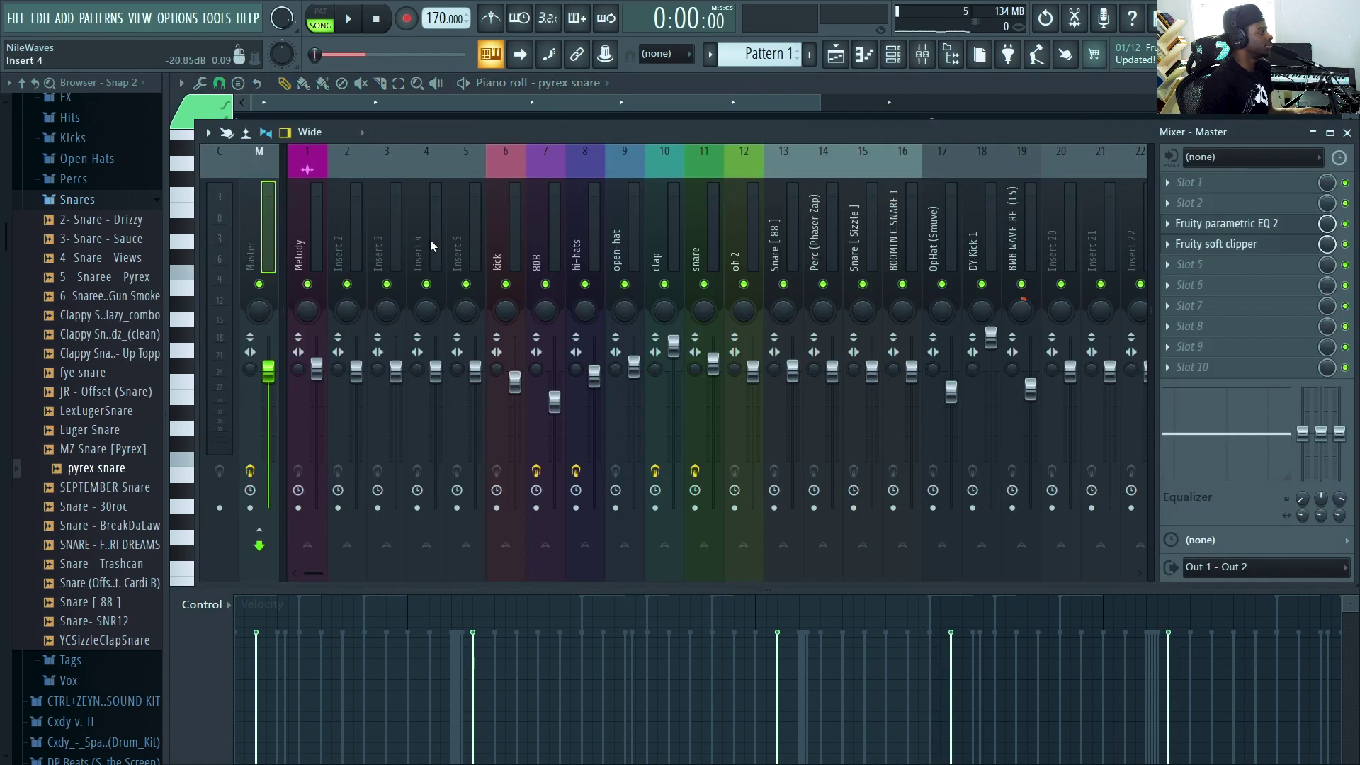
right_click(474, 245)
click(751, 313)
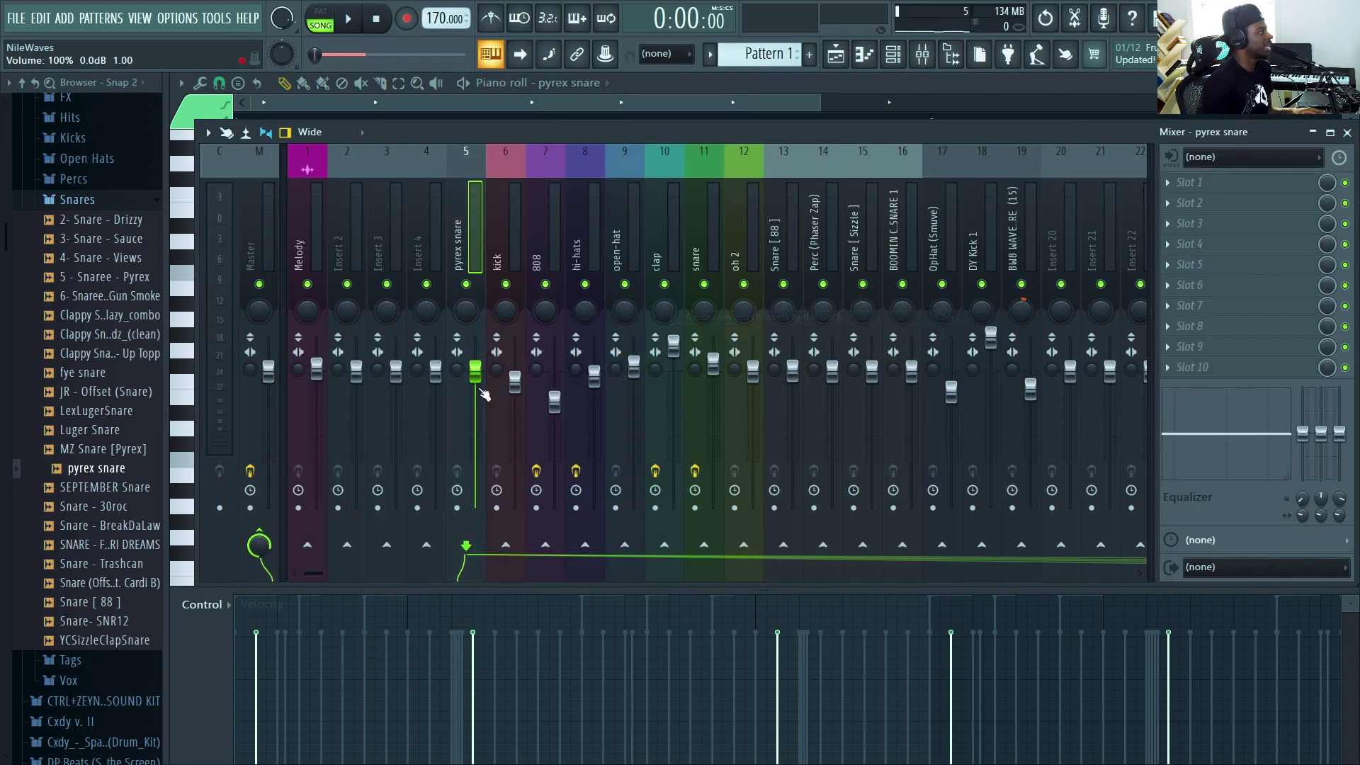
click(837, 55)
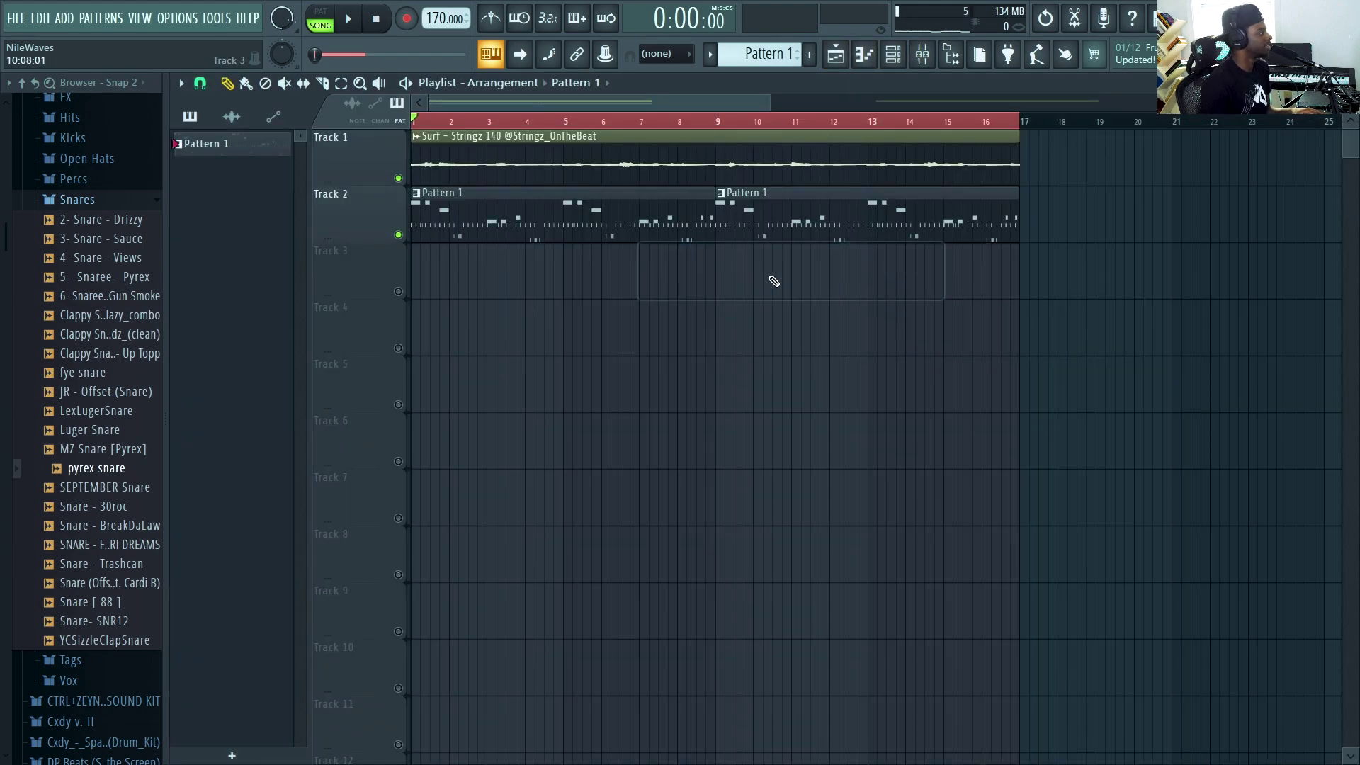
Play the song, raise the pyrex snare mixer track's volume to 110% and slightly lower the 808 track
key(space)
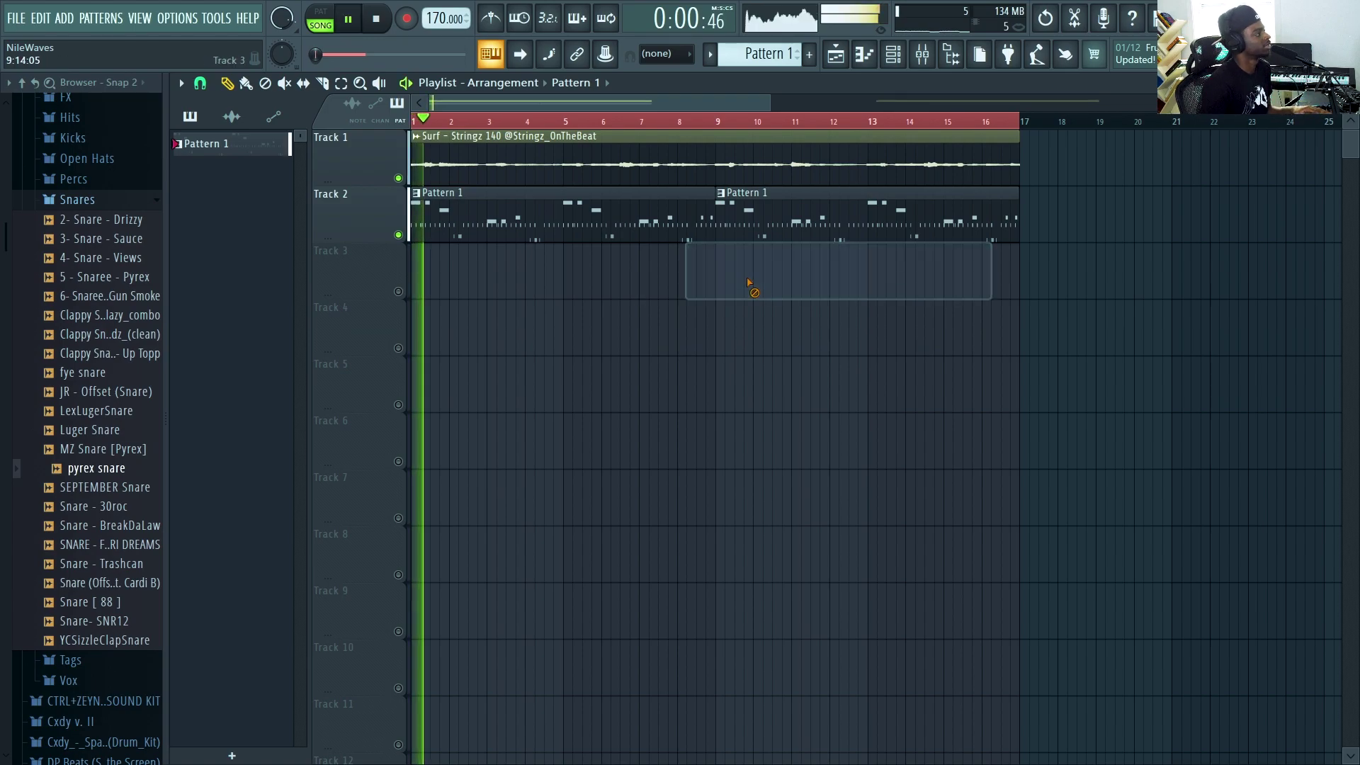
click(922, 54)
drag(476, 389, 485, 361)
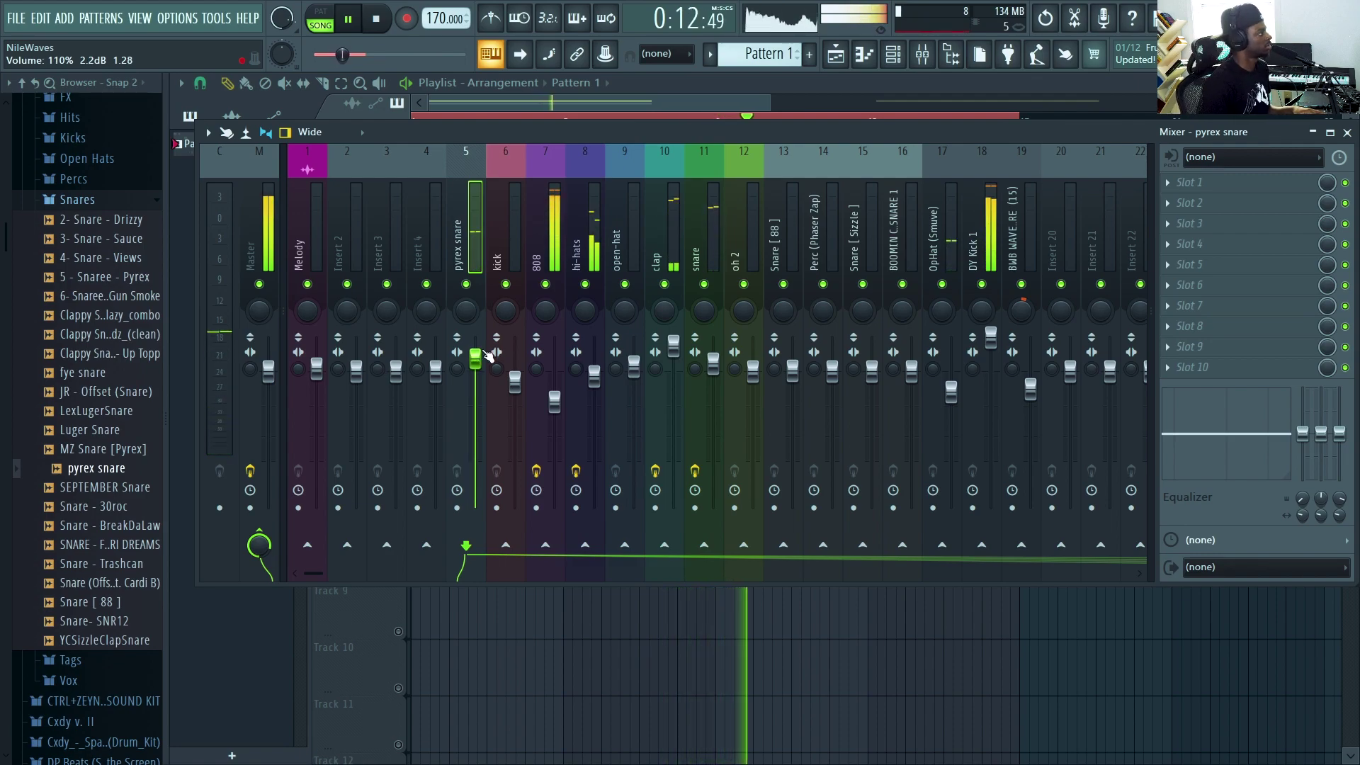
click(555, 402)
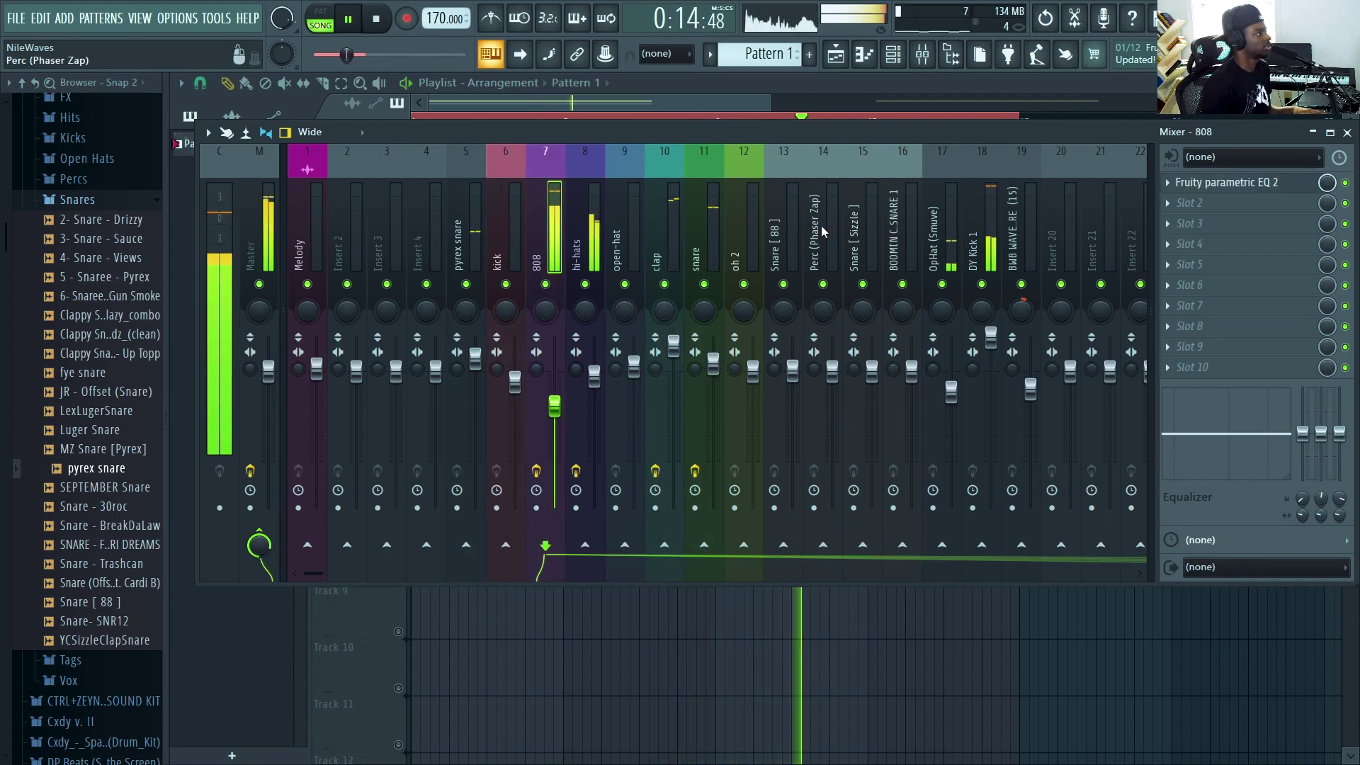
Reroute the DY Kick 1 channel from mixer track 18 to track 6, the kick track
click(949, 234)
click(985, 241)
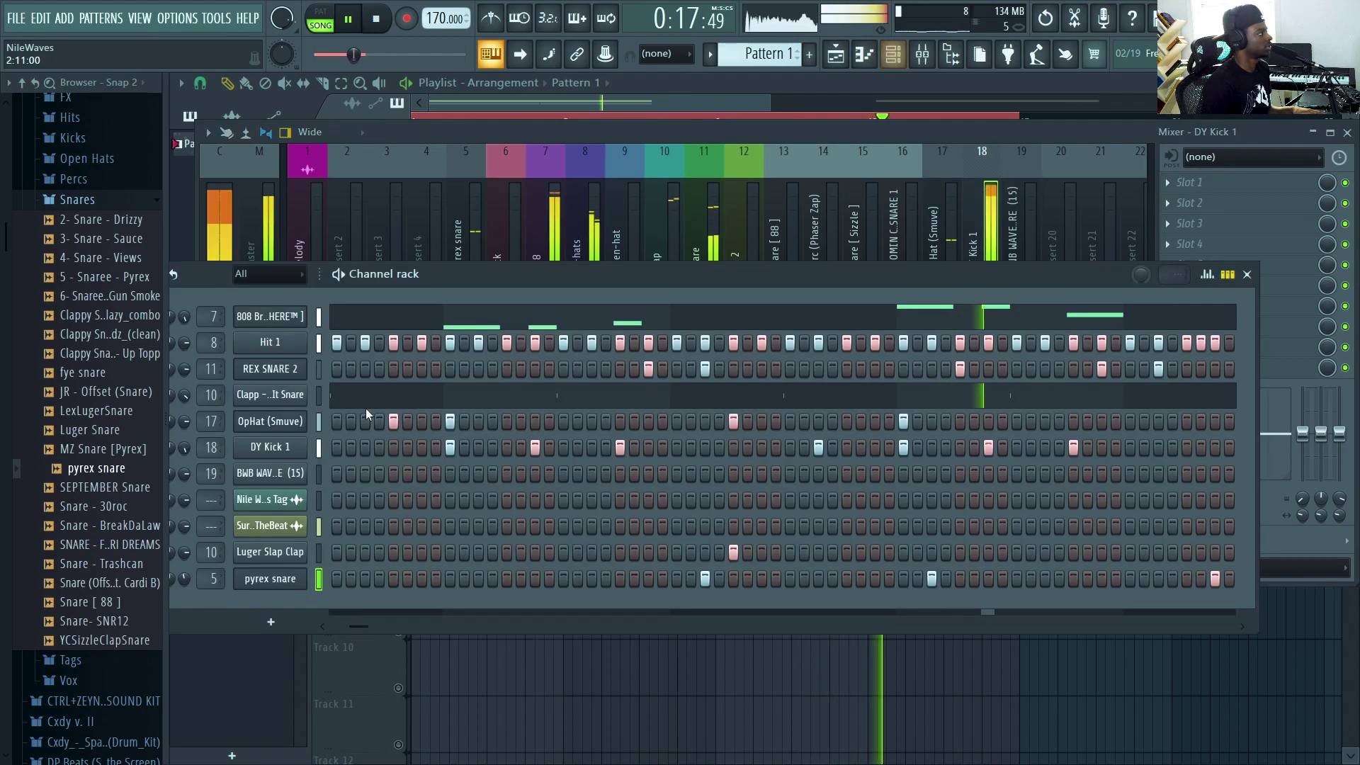
key(F6)
click(319, 447)
drag(211, 448, 210, 493)
Raise the kick mixer track's volume to 125%, lower the 808 track slightly and return to the playlist
click(500, 225)
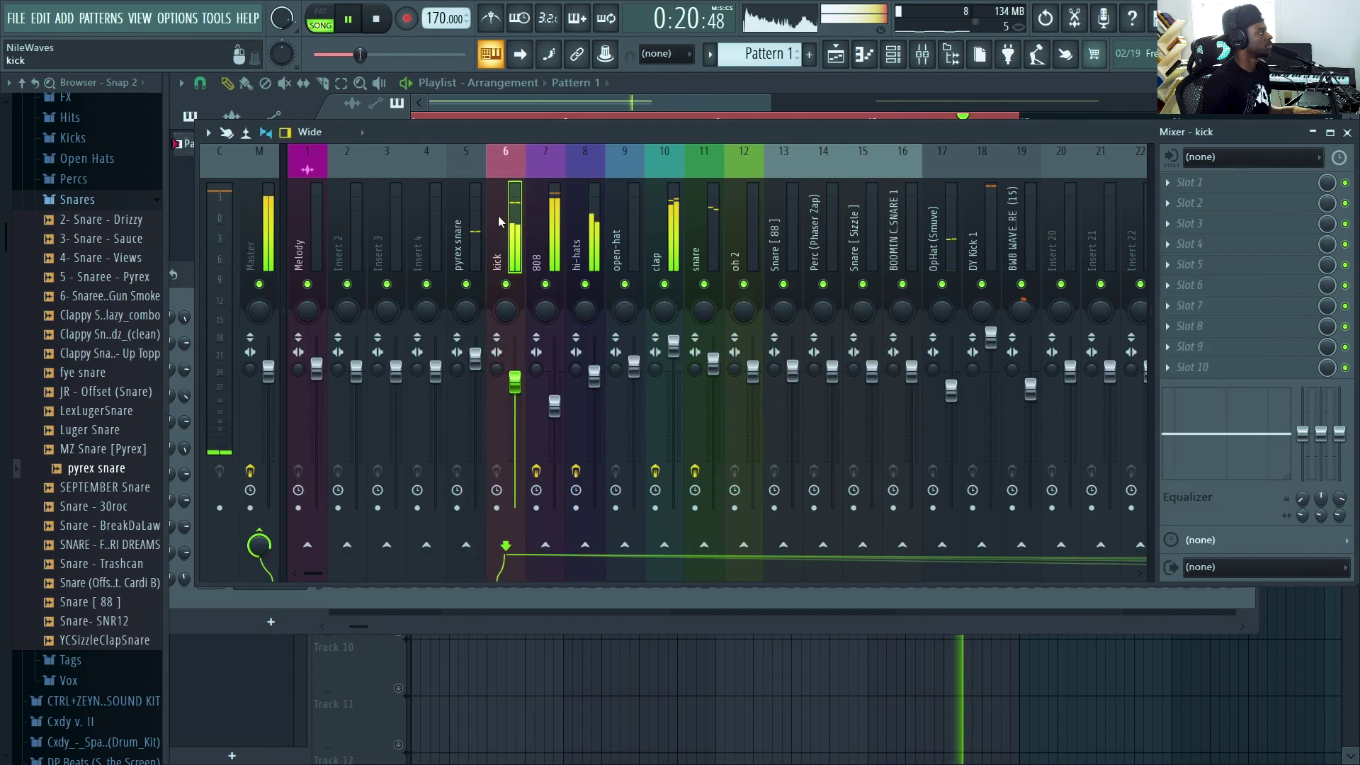
drag(515, 378, 515, 337)
drag(554, 402, 554, 410)
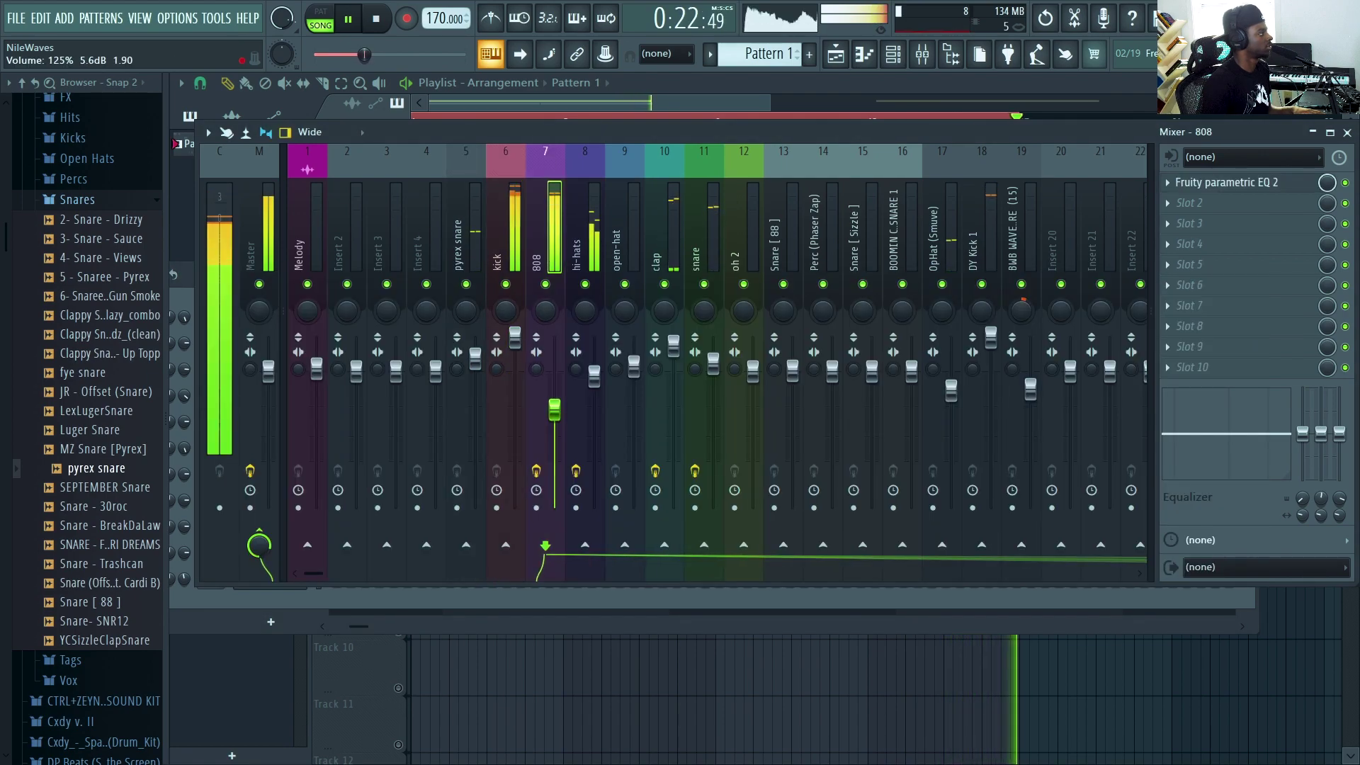
click(503, 241)
click(725, 100)
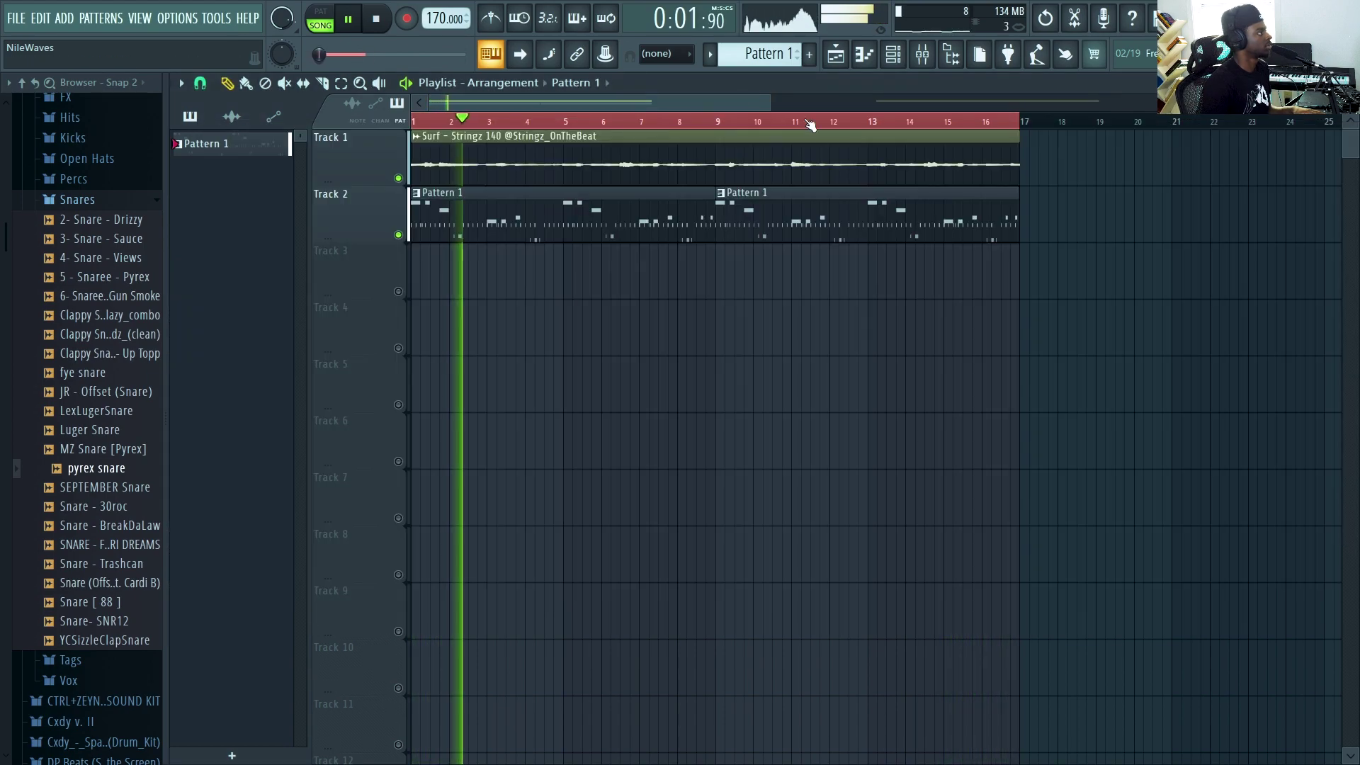
Stop playback and arrange copies of the melody loop, Pattern 1 and Pattern 2 into a full song through bar 88
key(space)
drag(904, 237, 262, 256)
drag(583, 236, 888, 263)
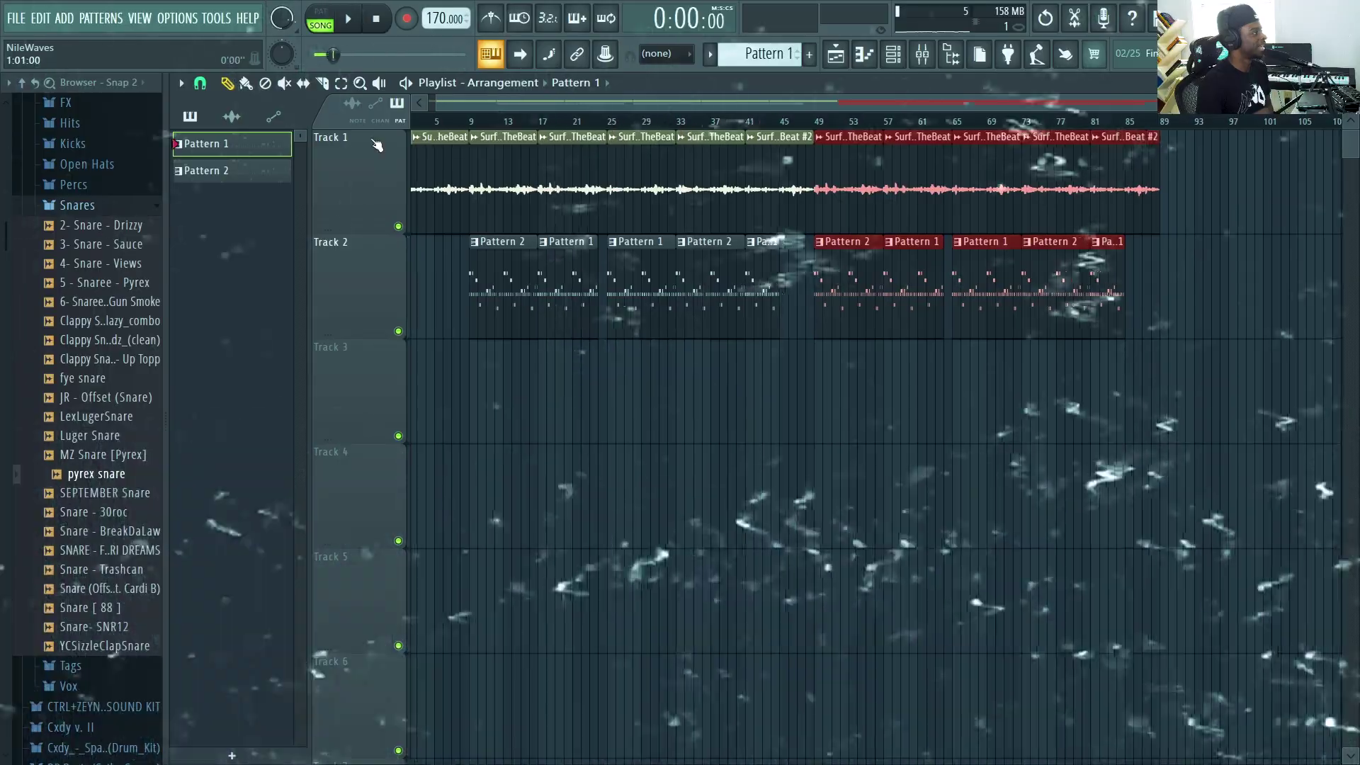